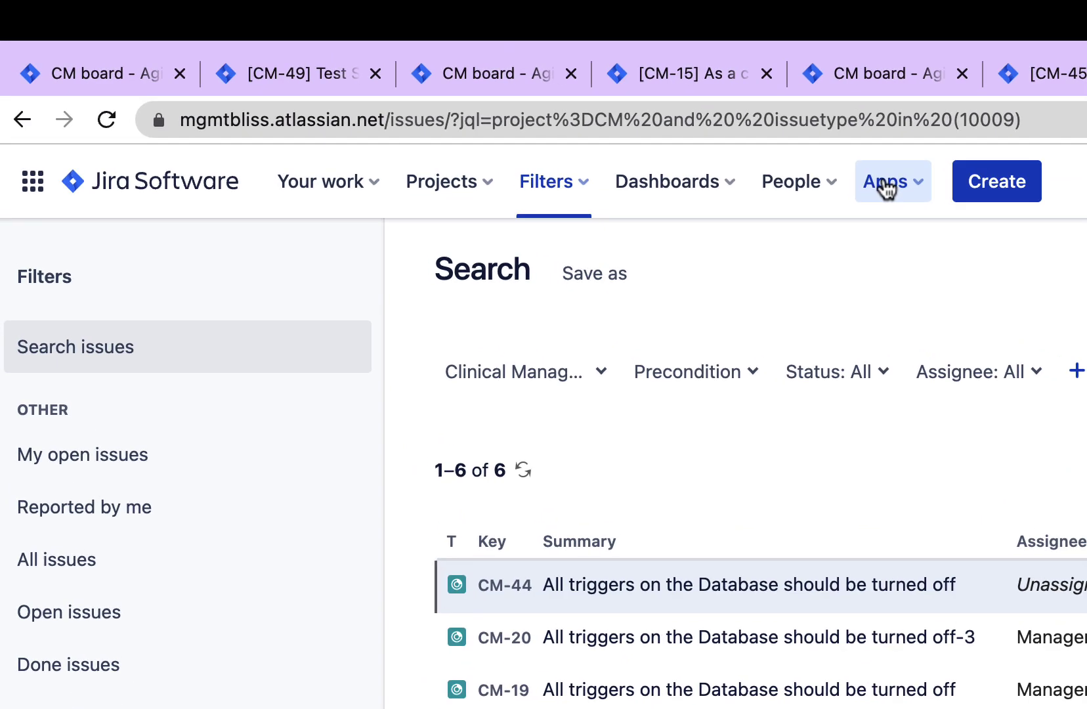
Step: Open the Xray app from the Apps menu and pick a report from its Get Started page
left_click(503, 107)
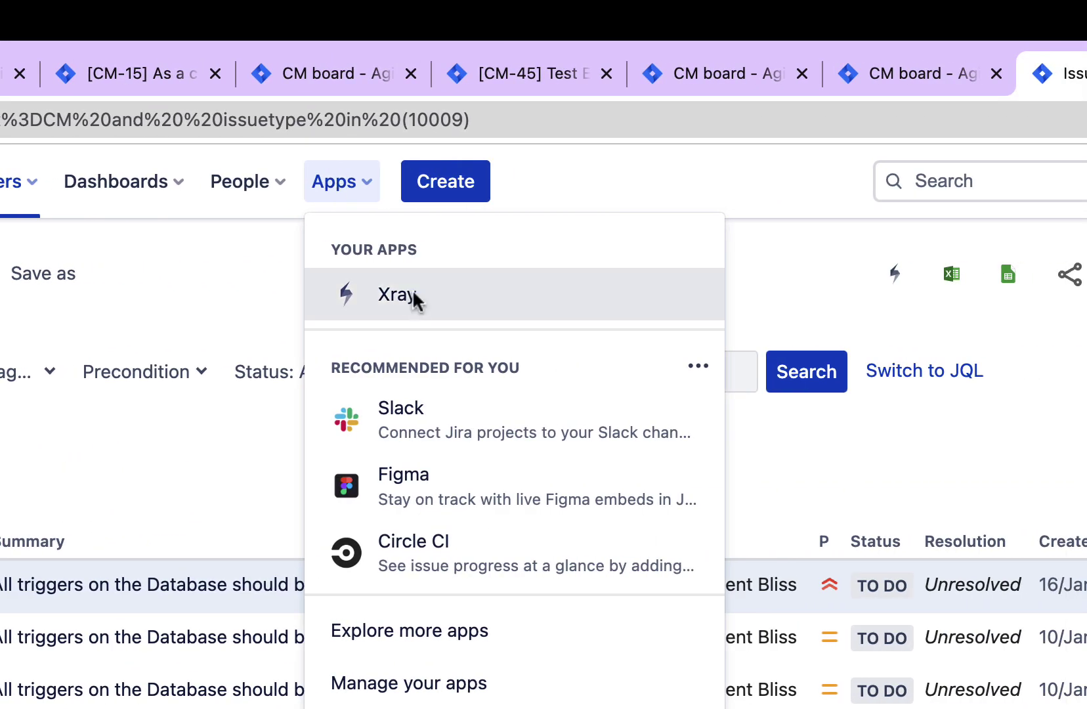
left_click(413, 294)
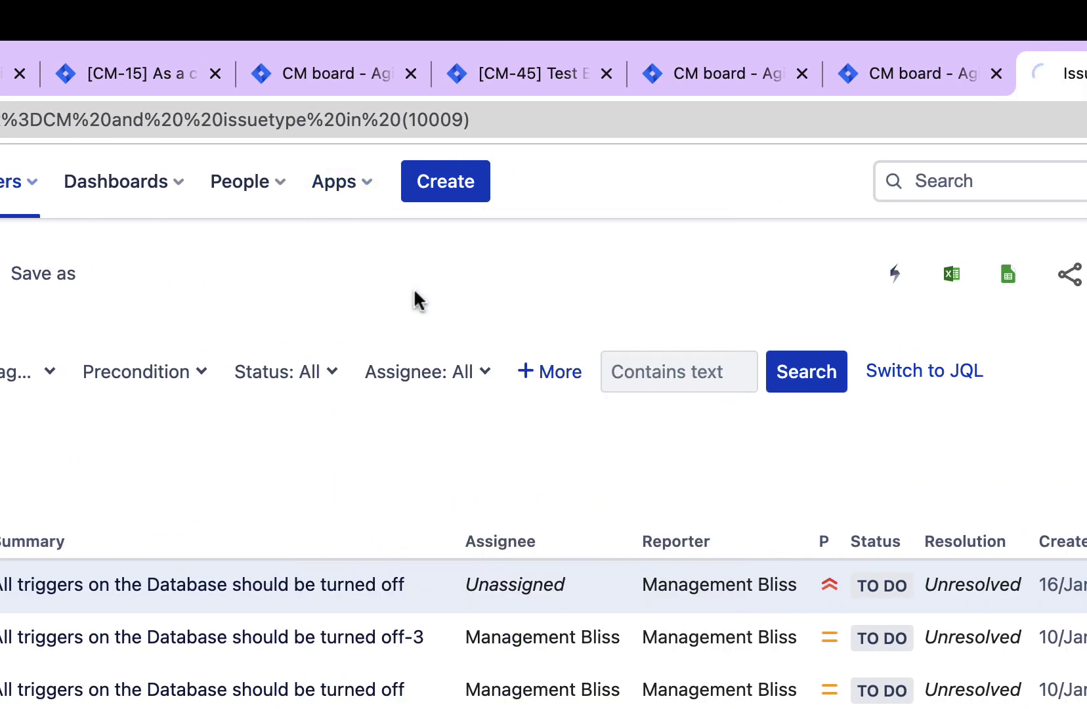
scroll(155, 417, "down", 3)
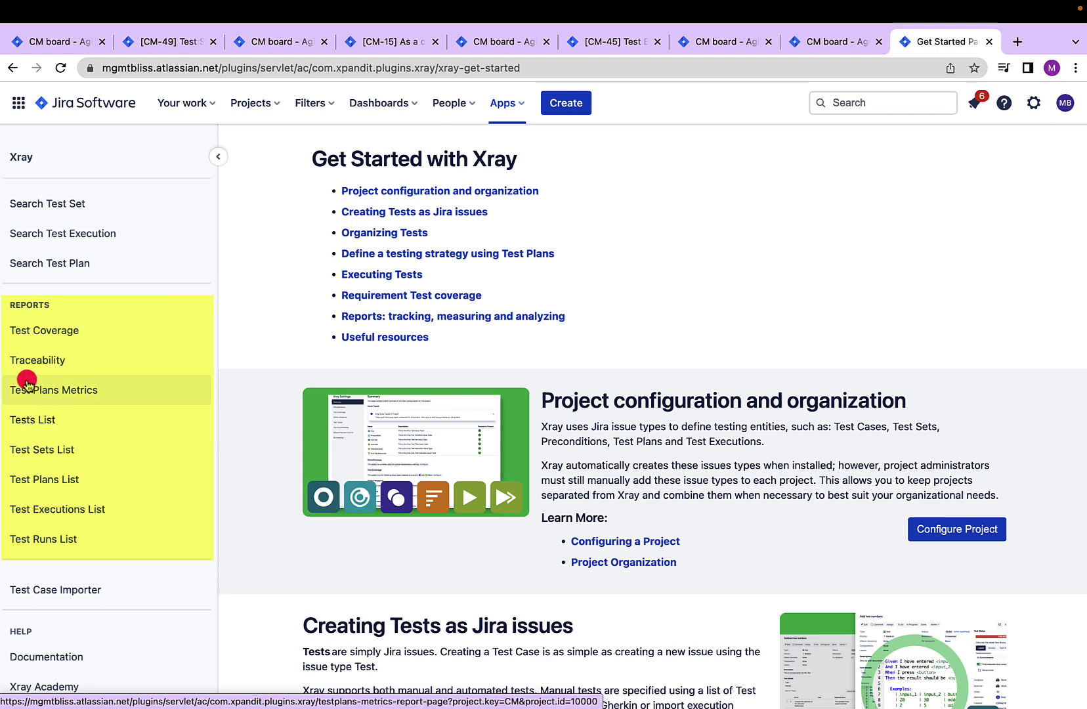
left_click(90, 430)
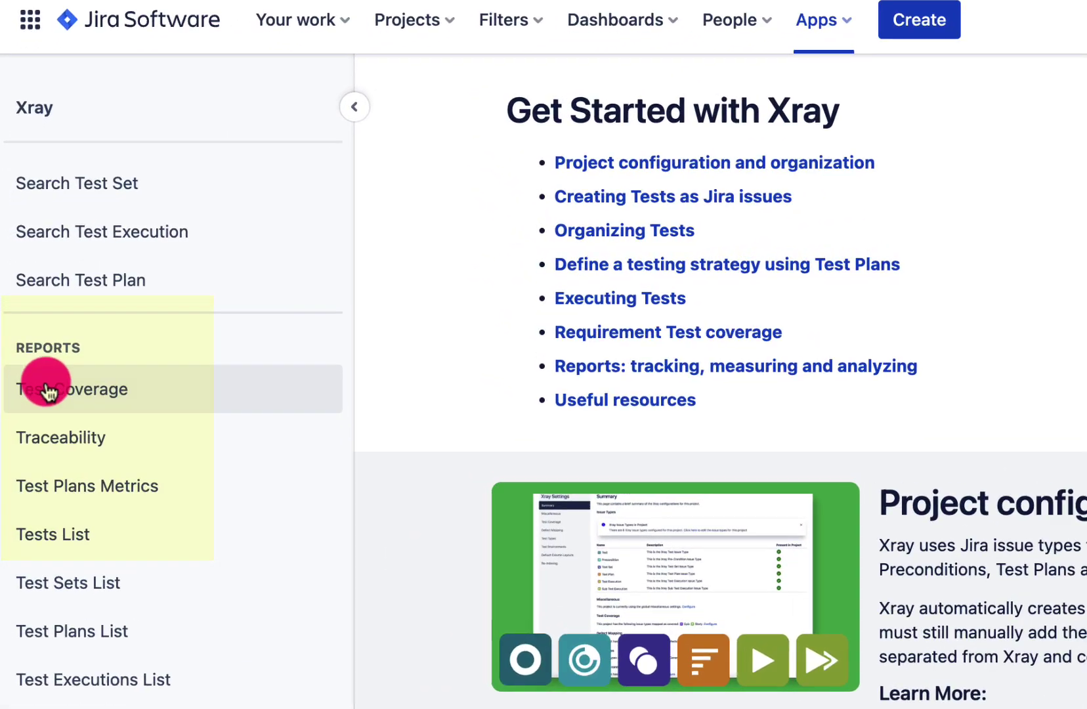
Step: Open the Test Coverage report for Clinical Management from the Xray sidebar's Reports section
left_click(55, 335)
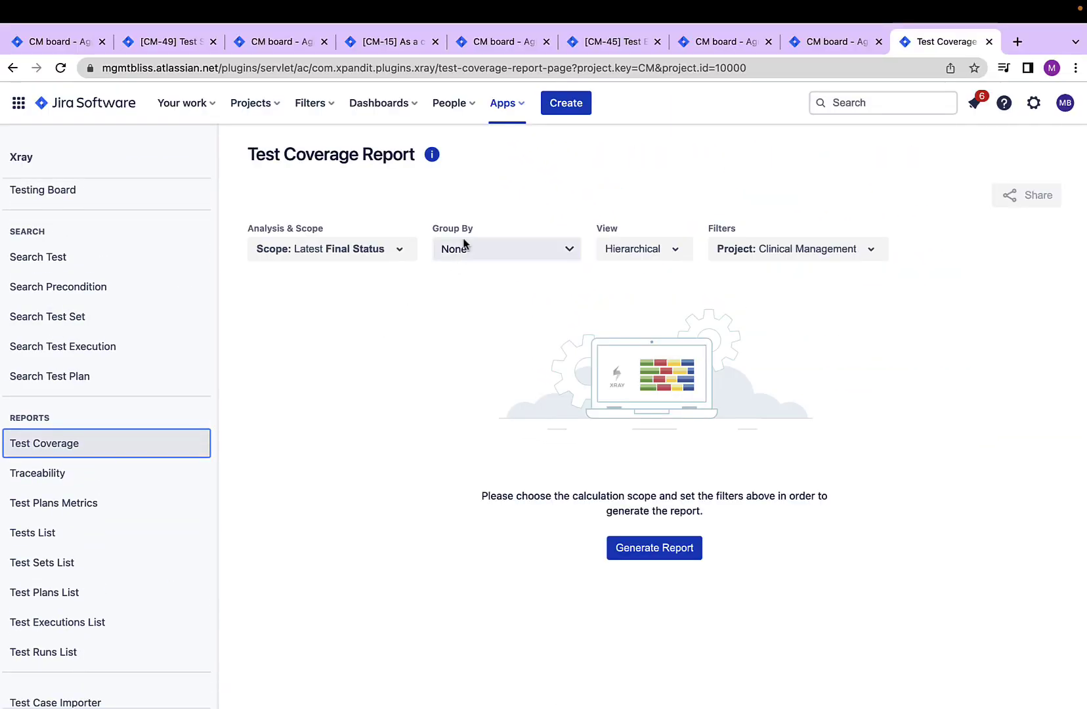
mouse_move(432, 157)
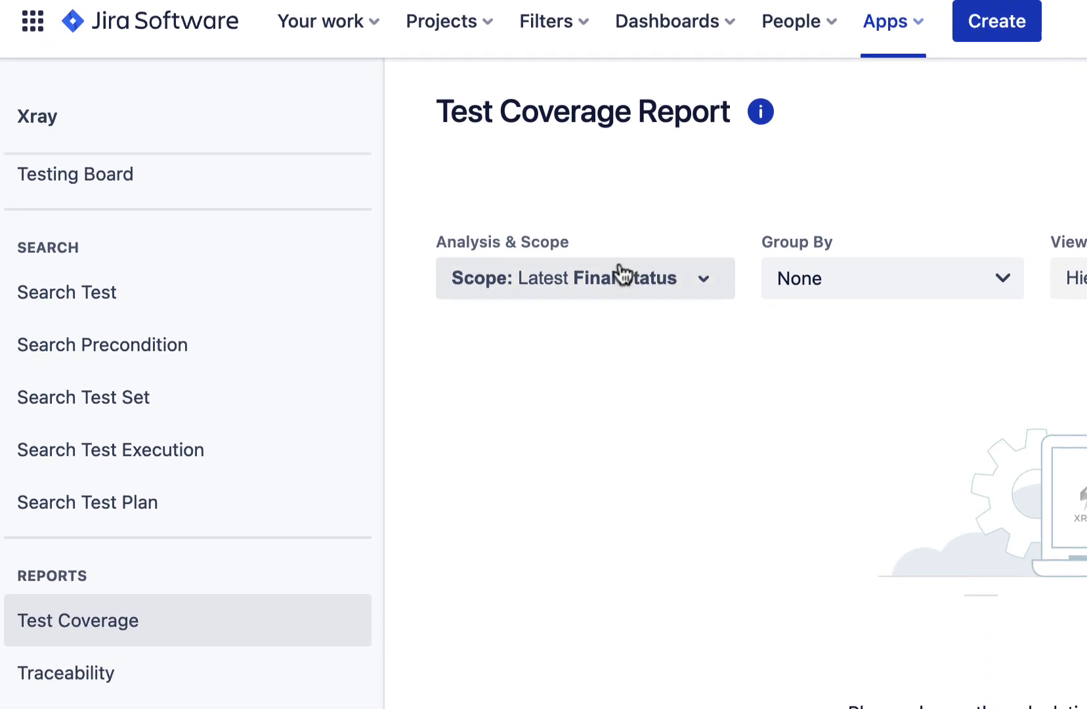
left_click(598, 442)
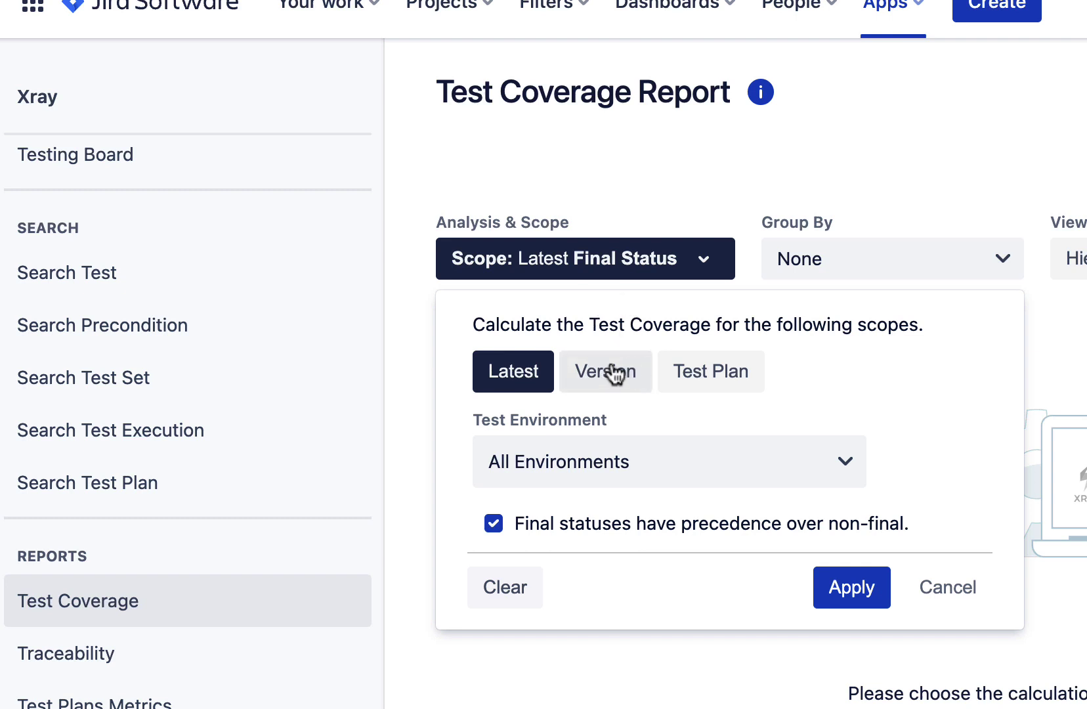
left_click(663, 483)
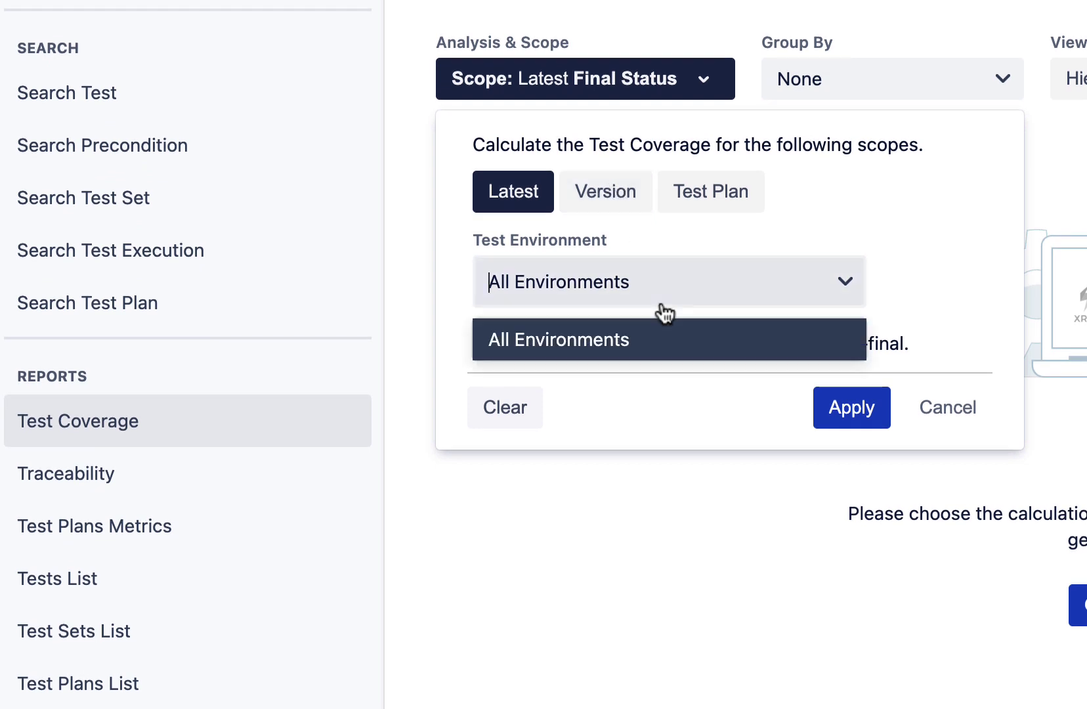
left_click(925, 275)
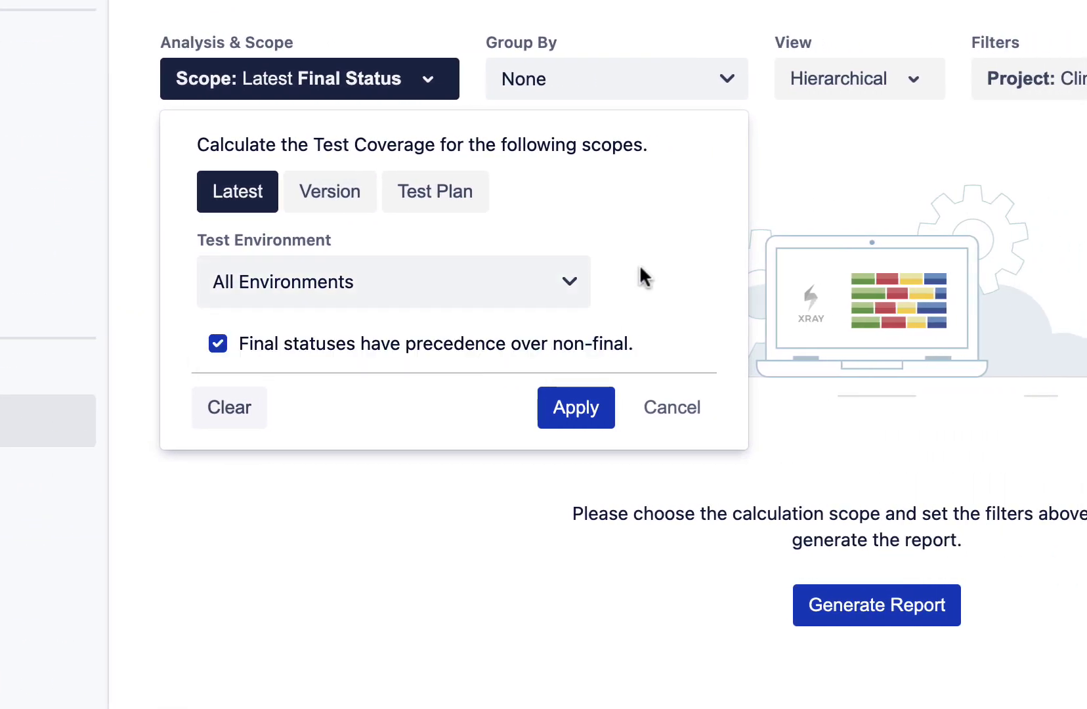
left_click(550, 296)
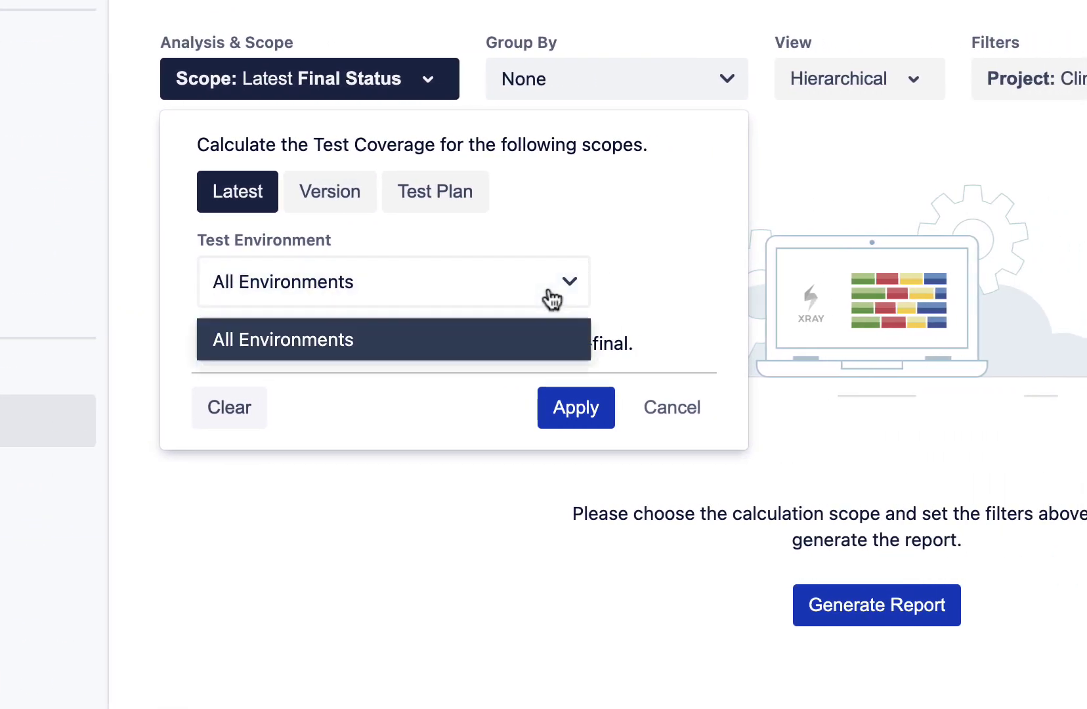
left_click(555, 297)
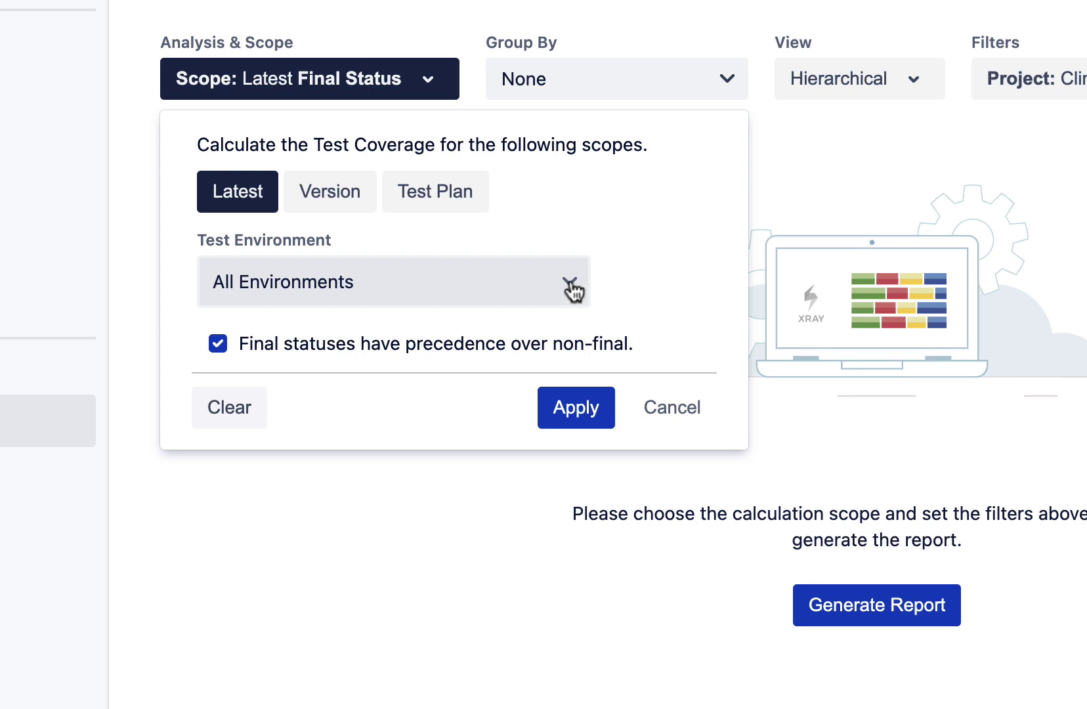
left_click(572, 288)
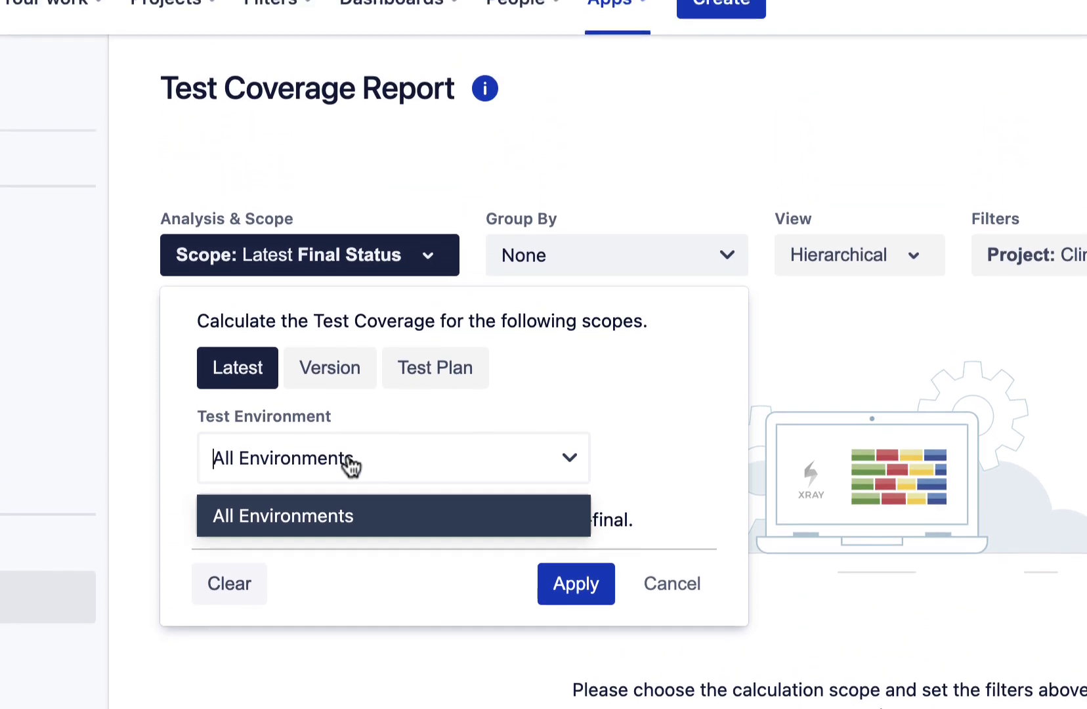
left_click(443, 422)
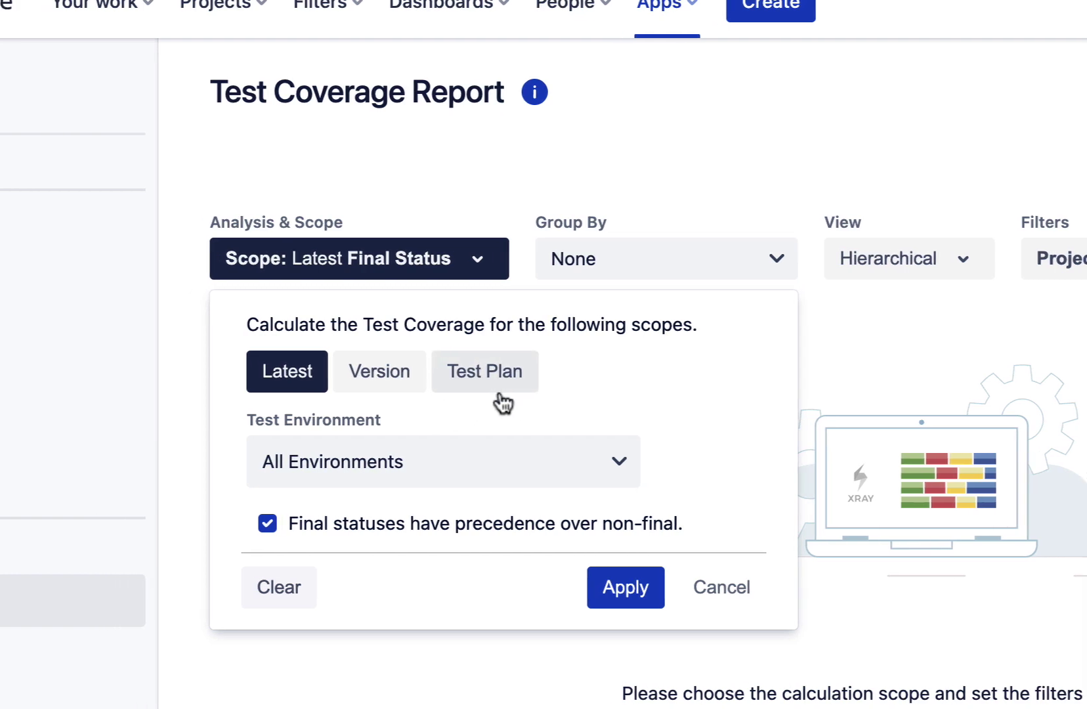
left_click(621, 589)
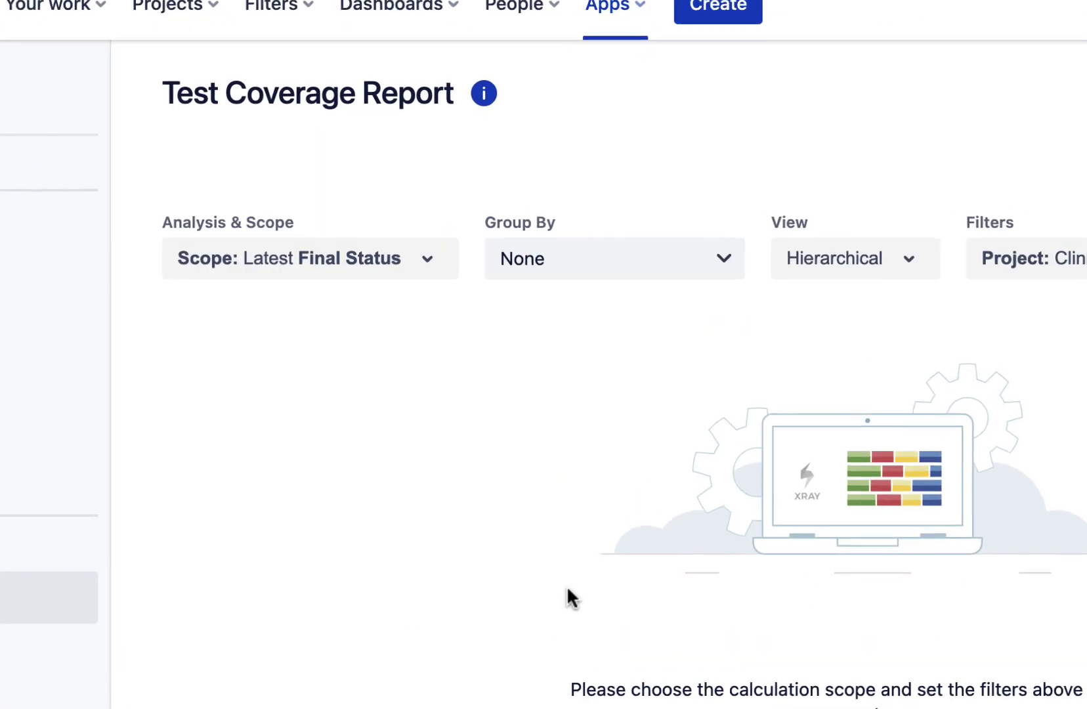
left_click(611, 269)
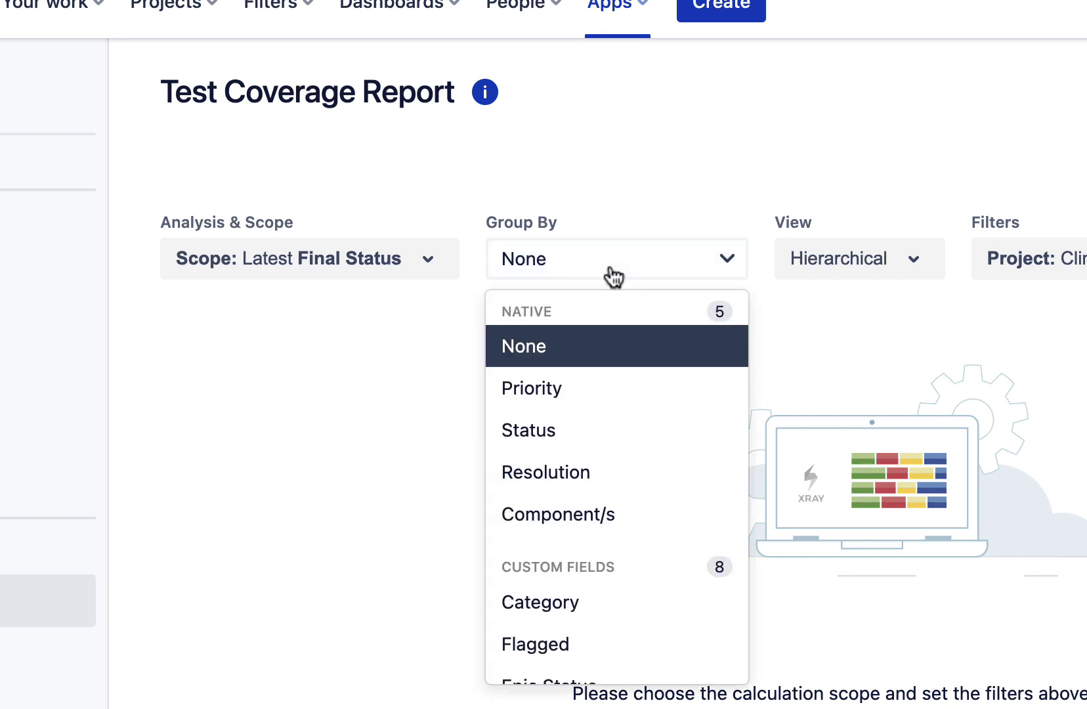
scroll(569, 404, "down", 4)
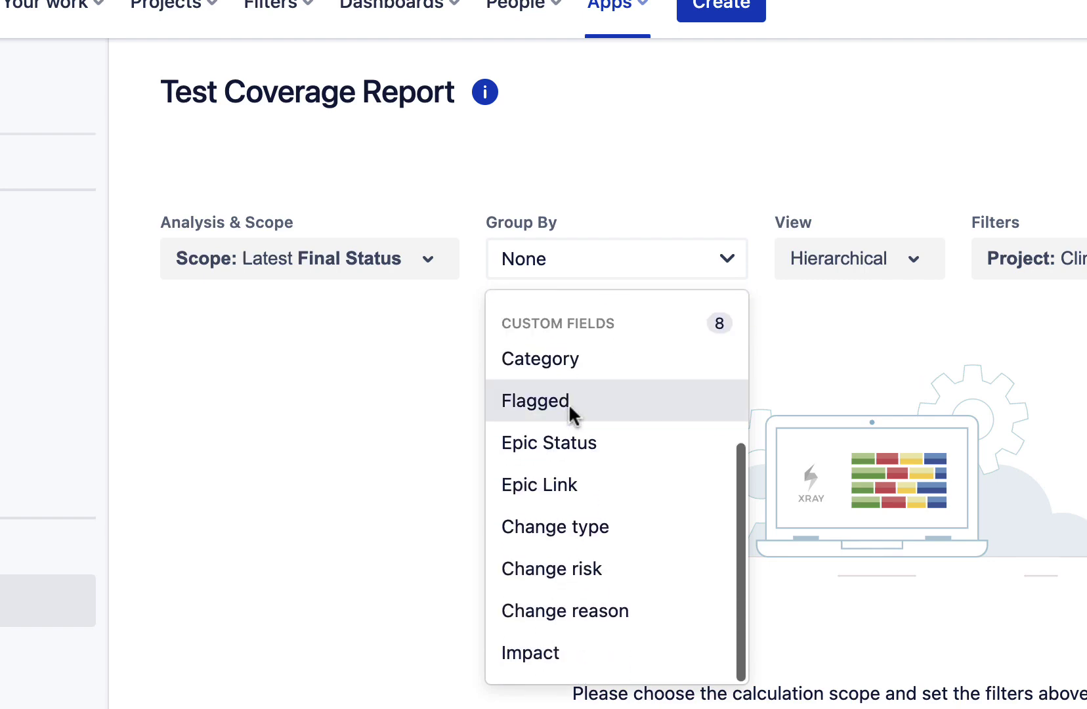
scroll(569, 404, "up", 4)
left_click(853, 260)
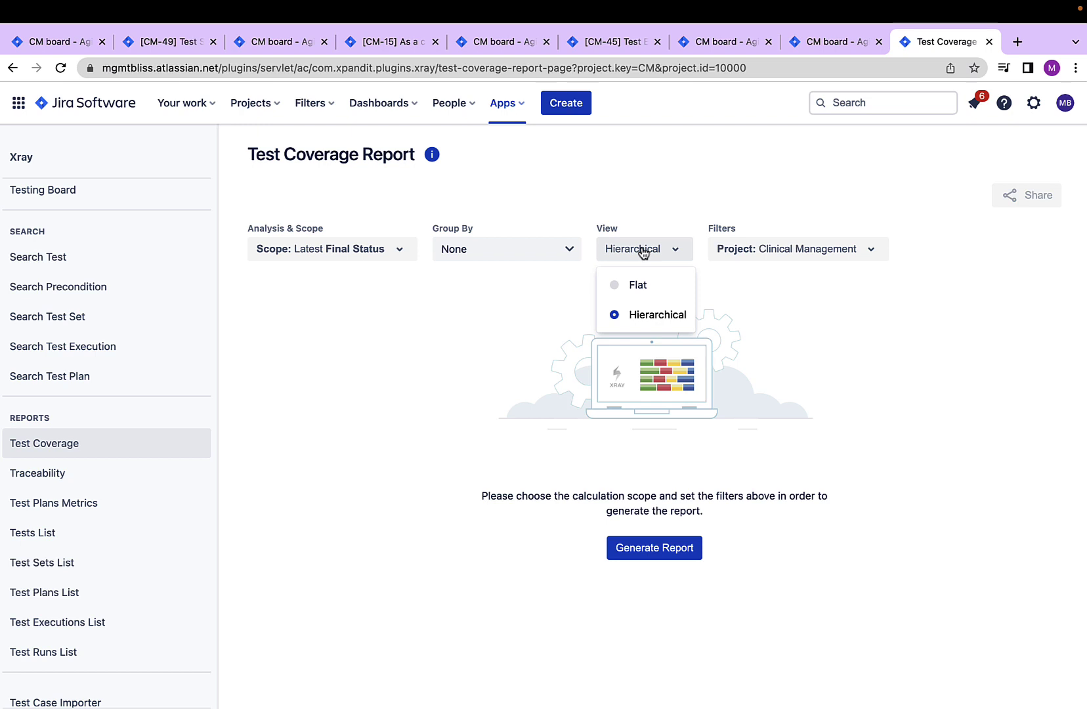
left_click(776, 250)
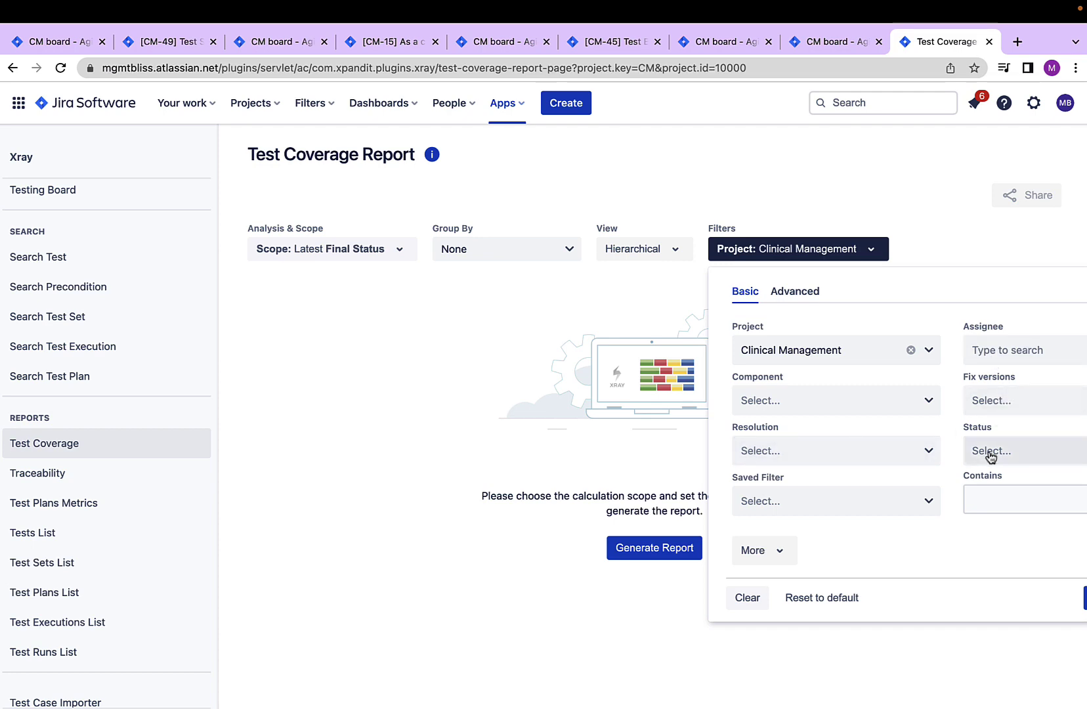
left_click(1011, 350)
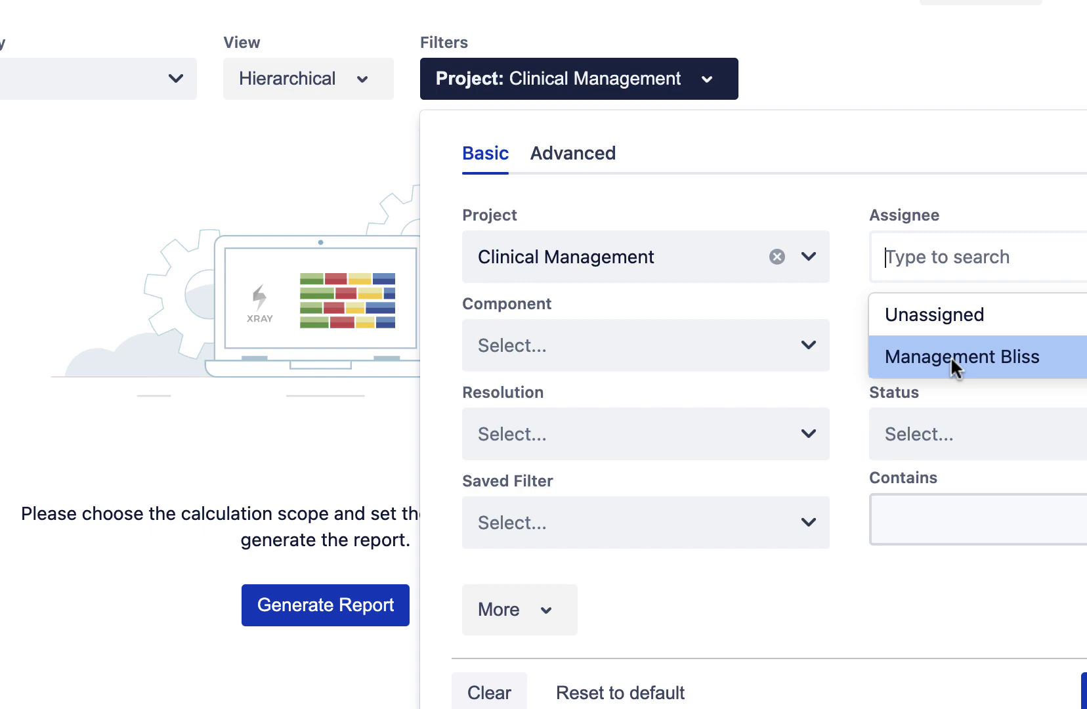
left_click(951, 355)
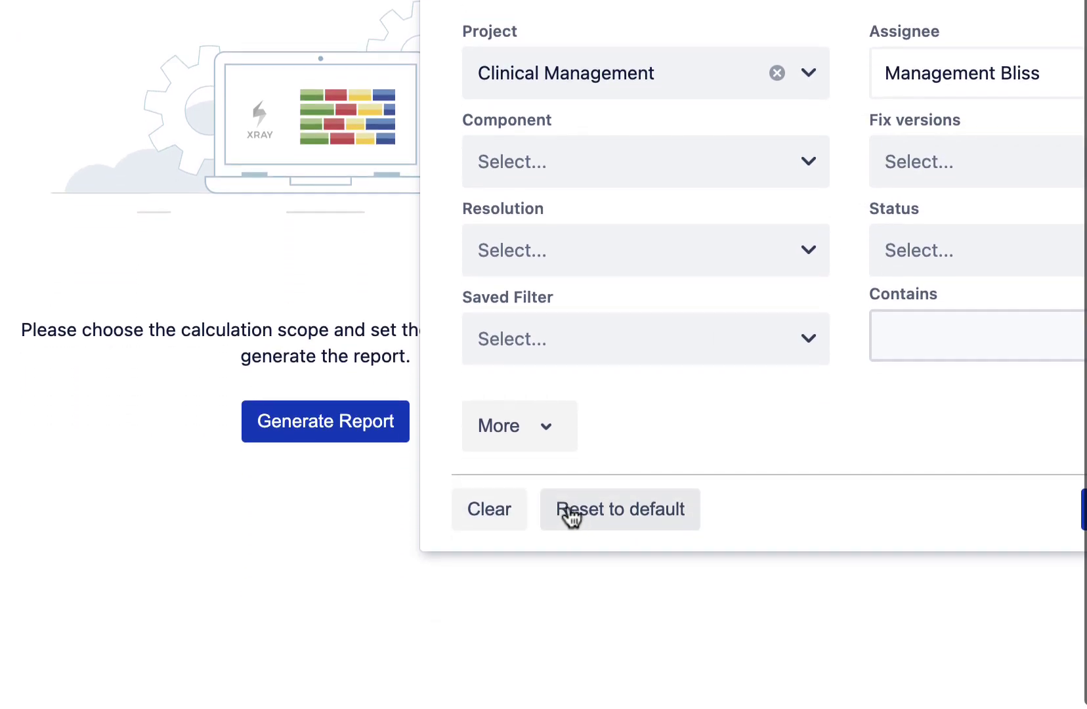
left_click(575, 521)
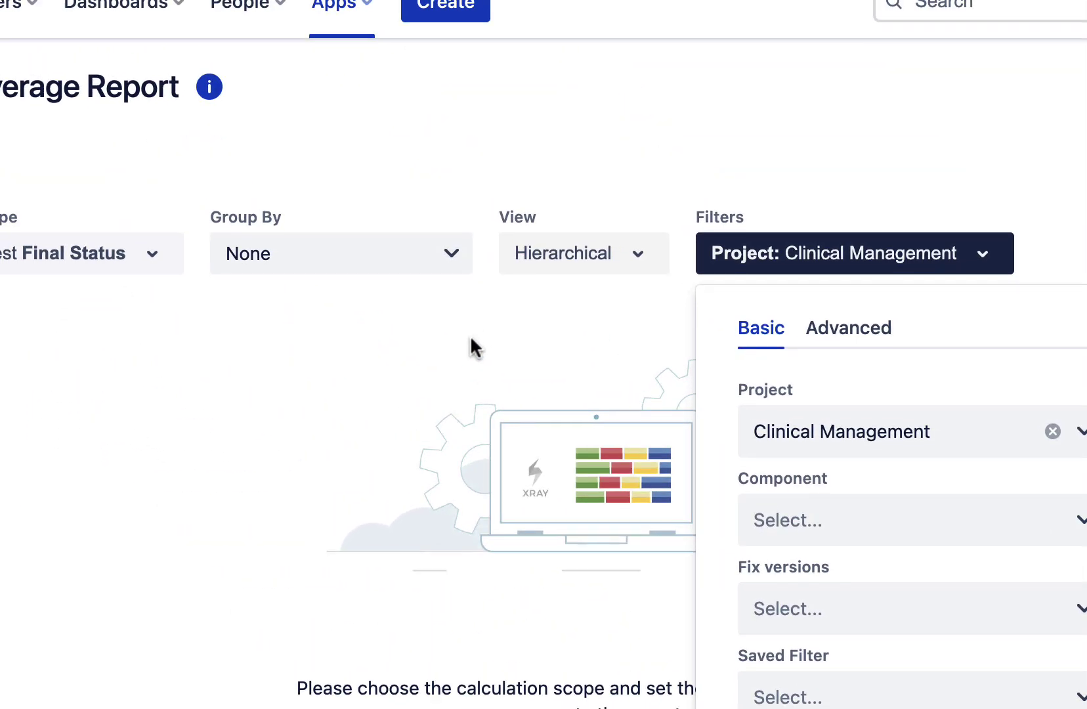
left_click(470, 335)
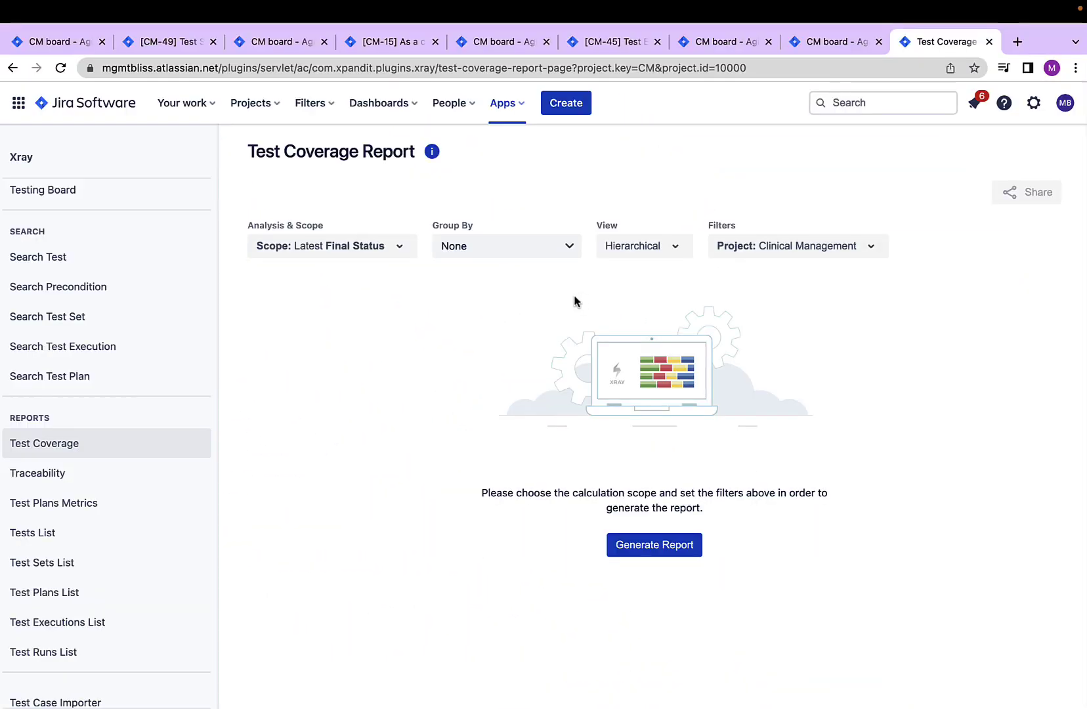
Step: Generate the coverage chart and read its bars: 2 OK, 2 NOK, 1 NOTRUN, 3 UNCOVERED
left_click(669, 553)
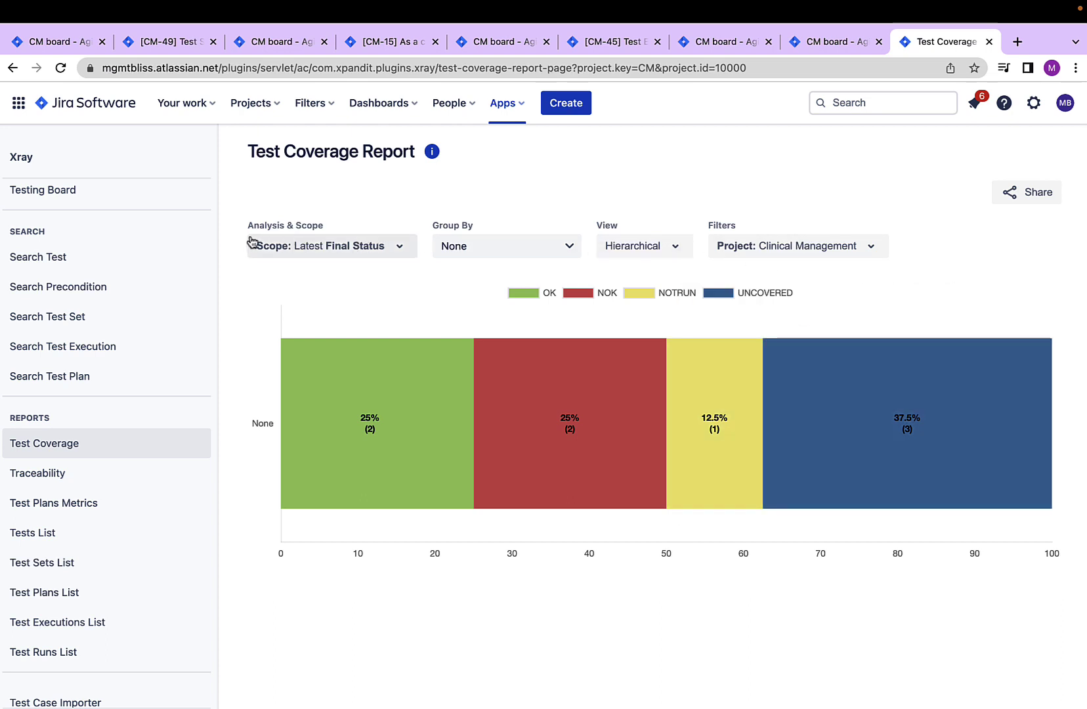
mouse_move(847, 355)
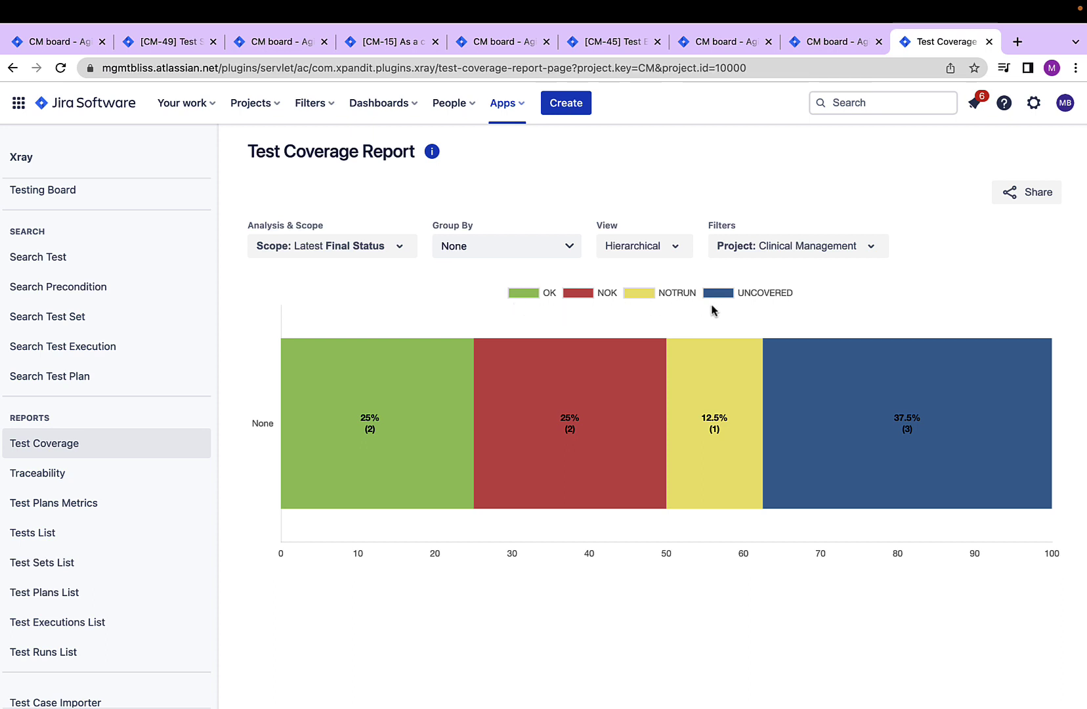
mouse_move(362, 365)
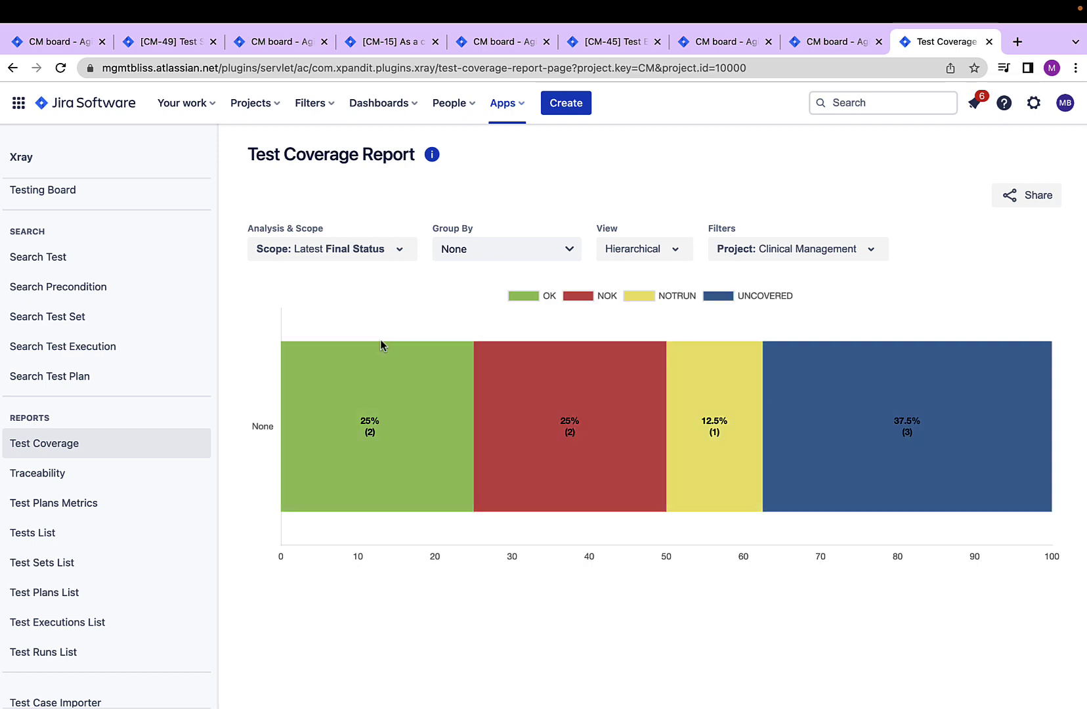
Step: Open the Traceability report with Show Test Runs kept on, and check its Scope settings
scroll(114, 473, "down", 1)
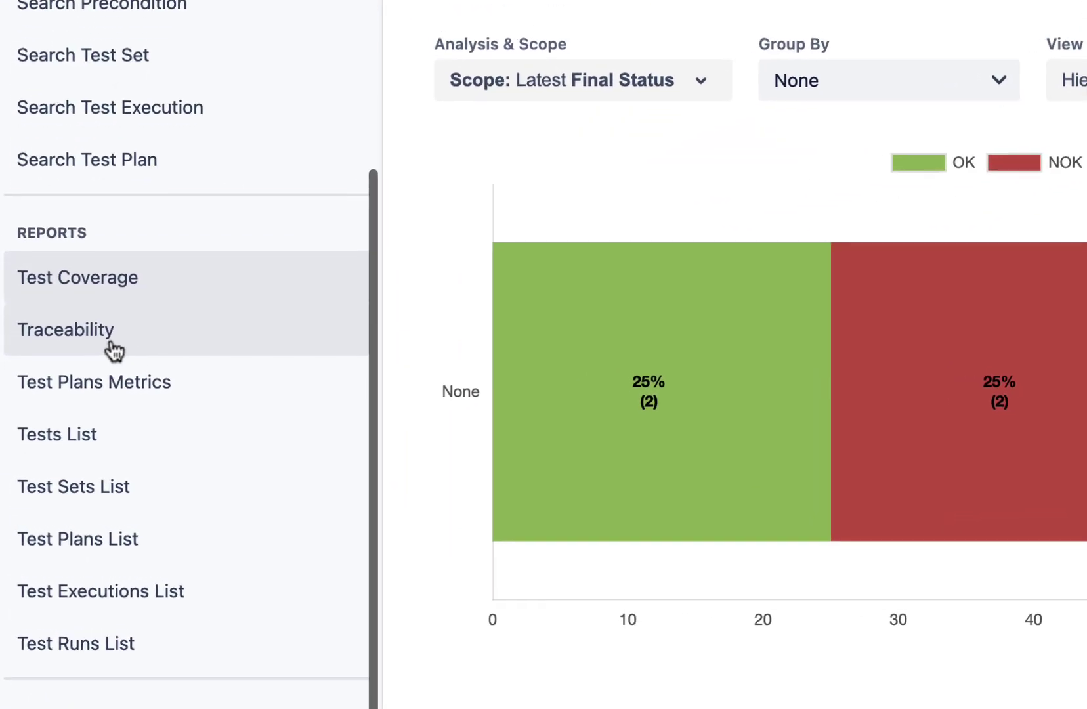
left_click(113, 343)
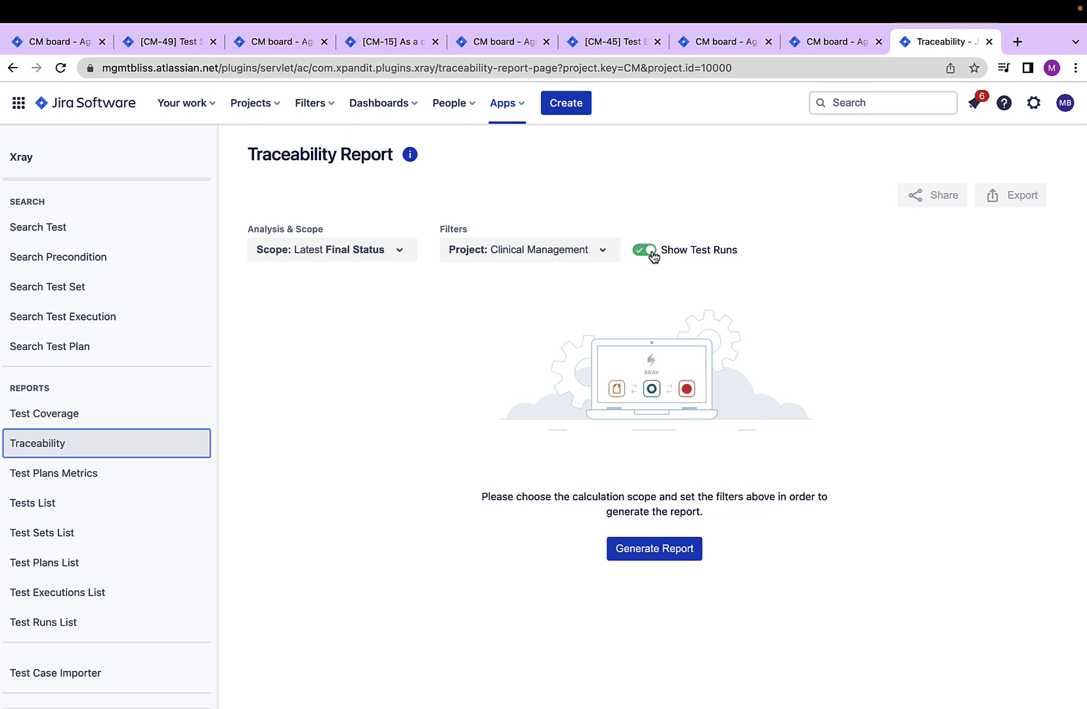
left_click(650, 254)
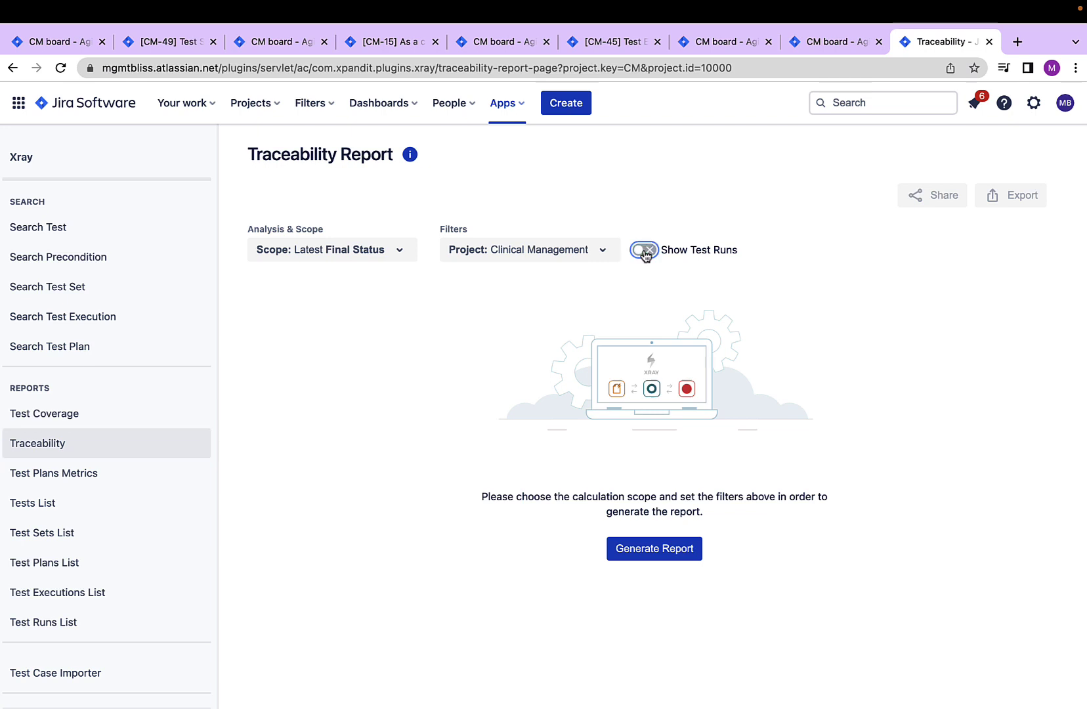
left_click(645, 253)
left_click(368, 250)
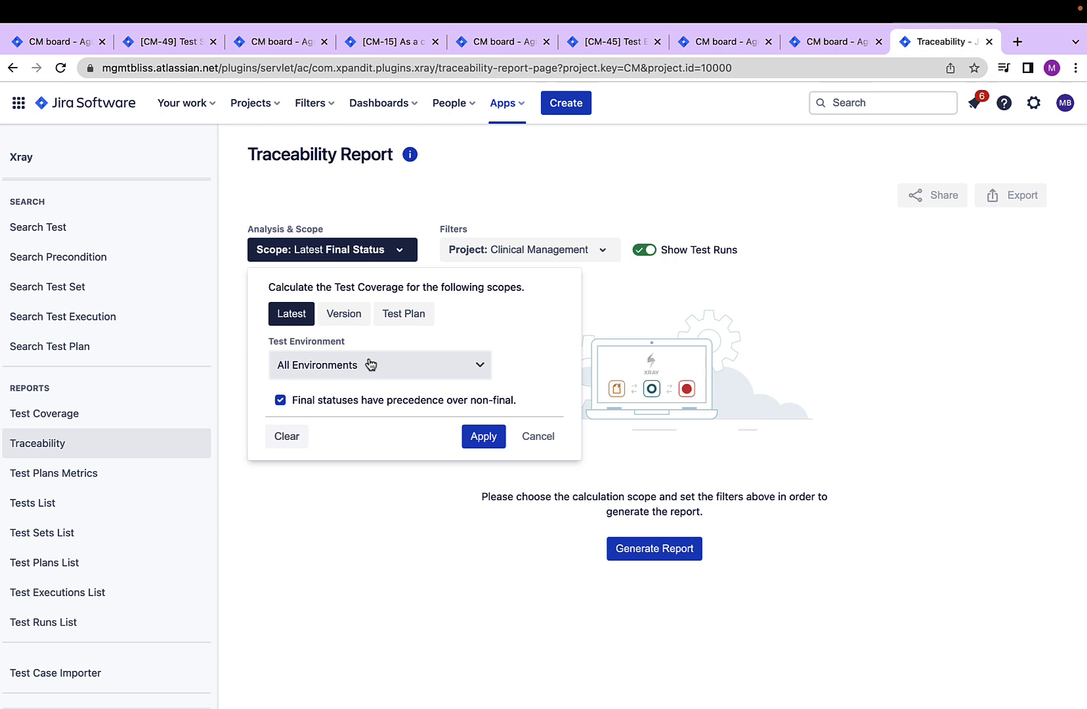
Step: Dismiss the Scope and Project filter popups unchanged, keeping only Clinical Management
left_click(539, 440)
left_click(595, 256)
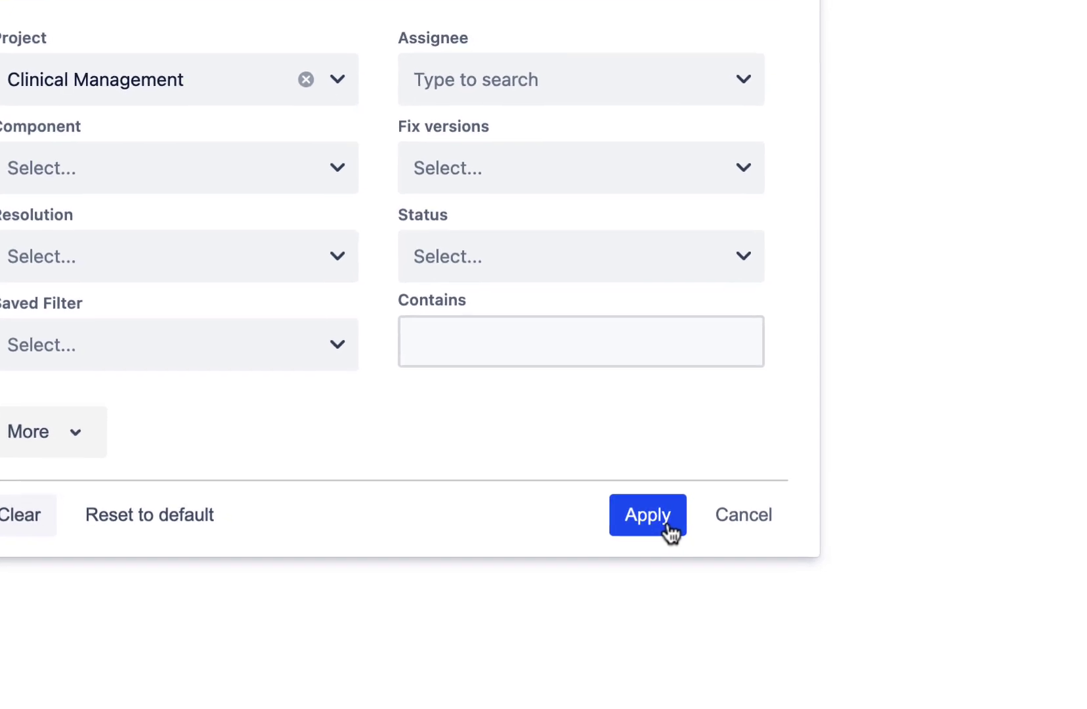
left_click(764, 519)
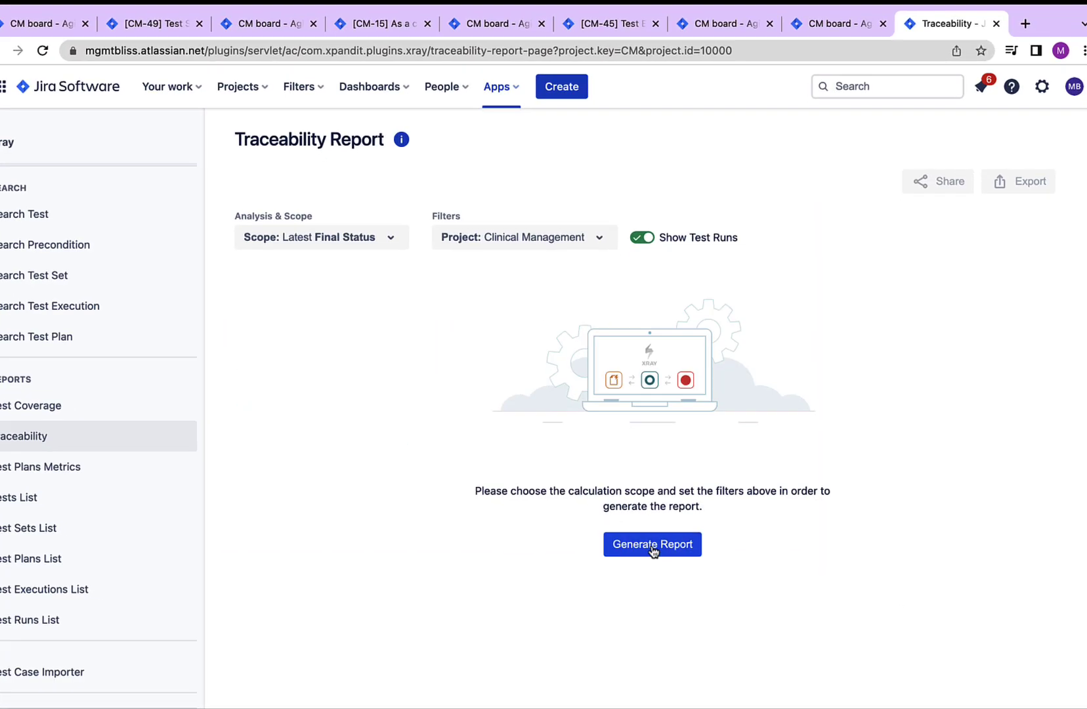
Step: Generate the traceability report and filter it to uncovered requirements CM-6, CM-4 and CM-3
left_click(625, 471)
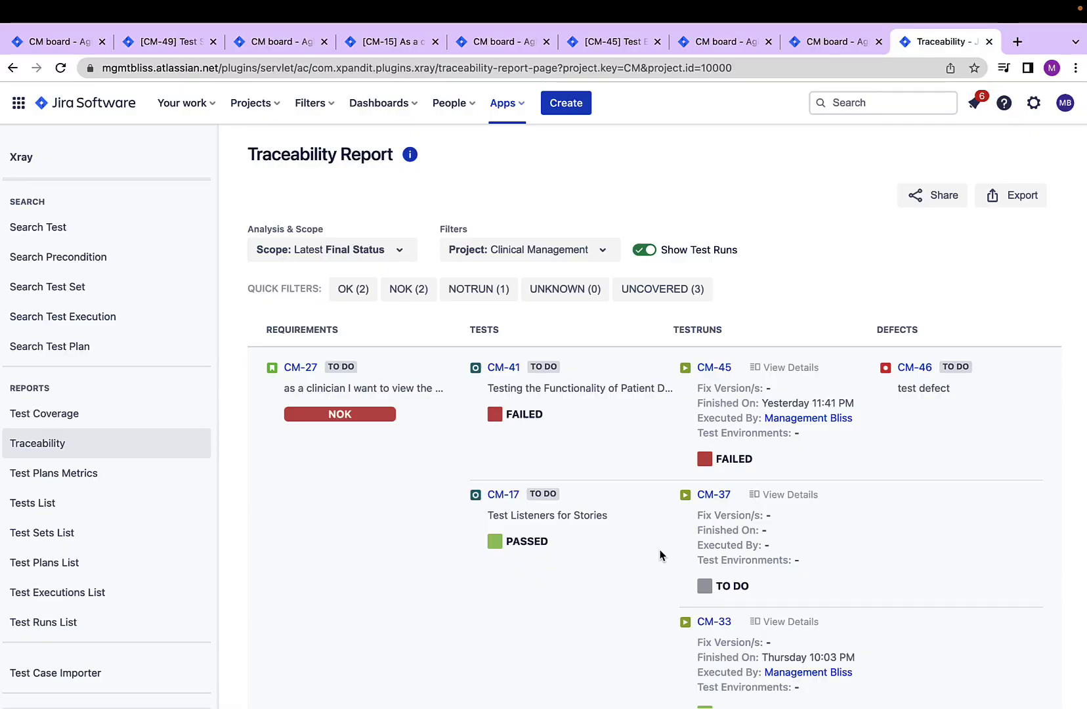
scroll(661, 556, "down", 3)
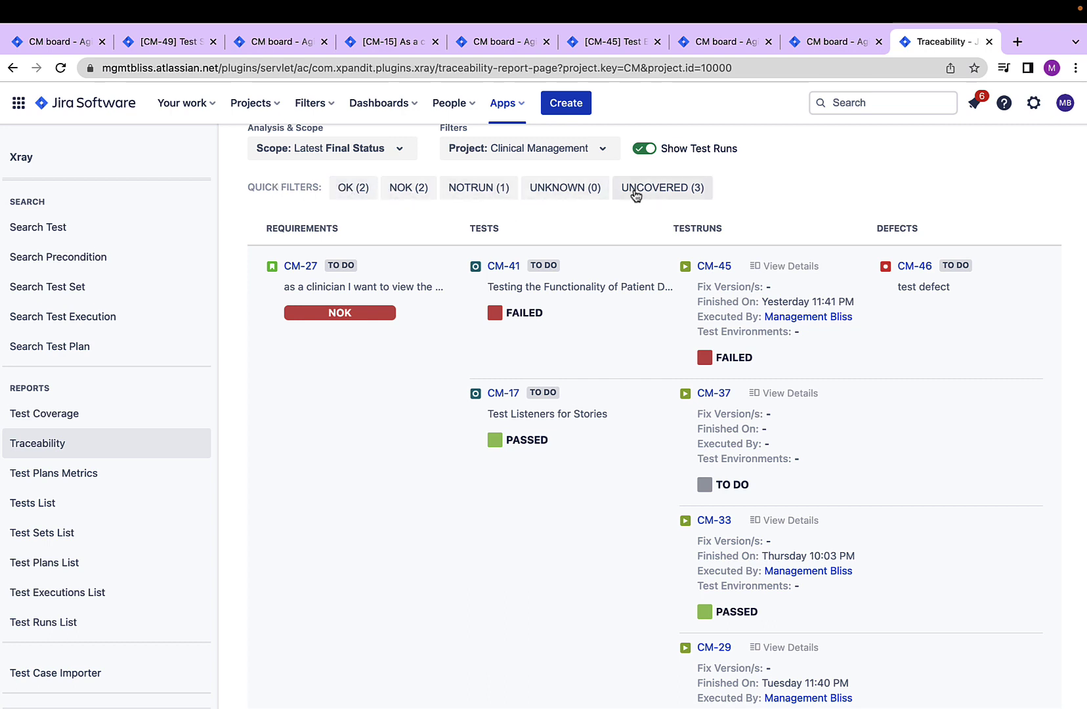
left_click(668, 191)
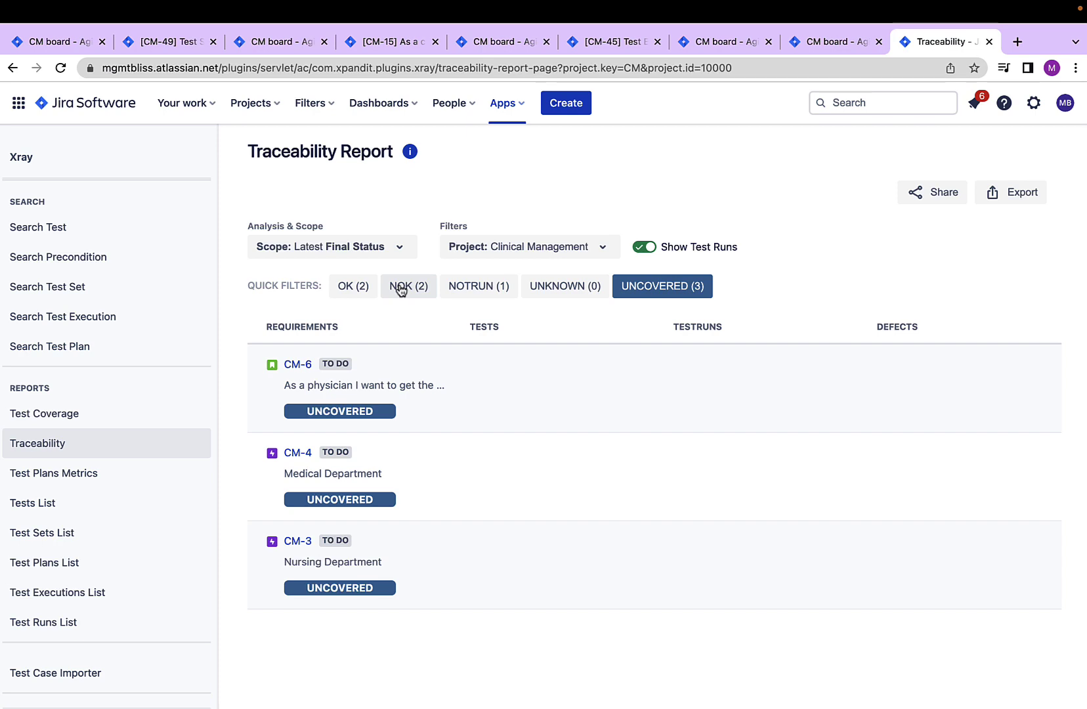
Step: Add the NOK filter and review CM-27's failed tests CM-41, CM-26 and defects CM-46, CM-34
left_click(401, 289)
scroll(420, 453, "down", 3)
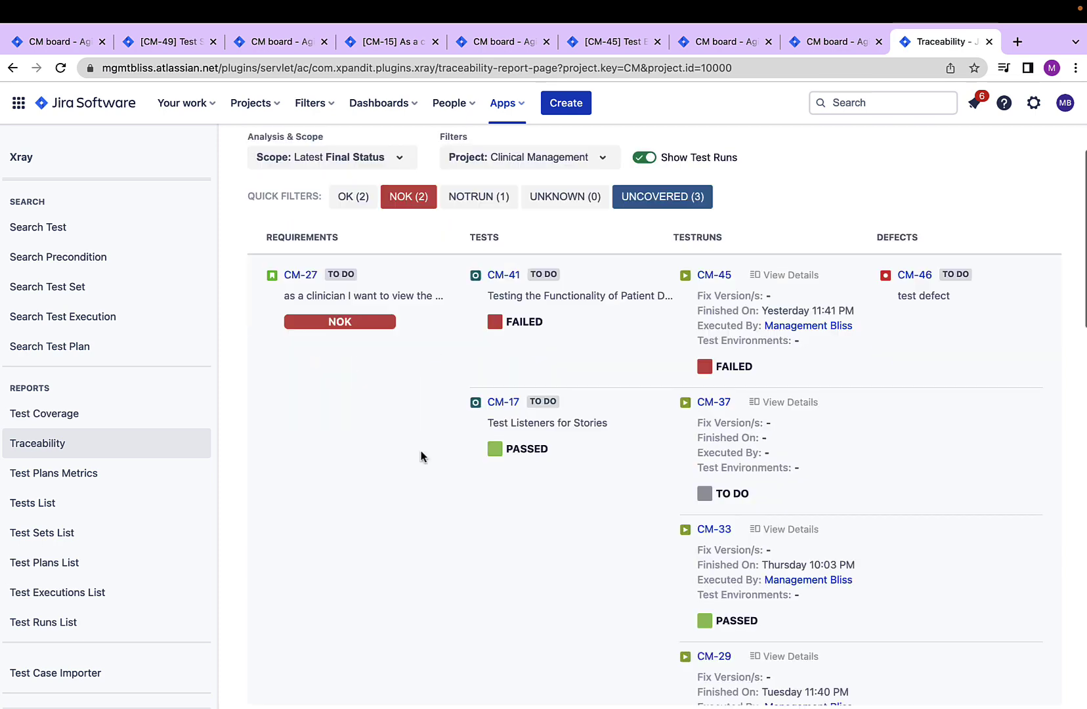
scroll(417, 452, "down", 3)
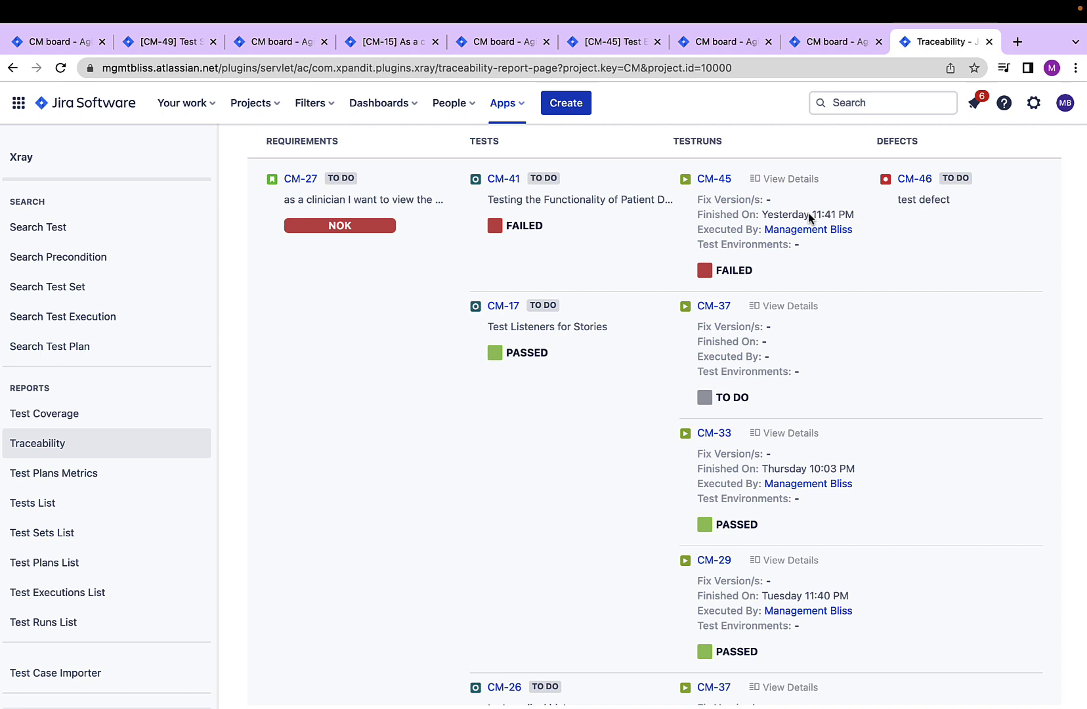
scroll(736, 346, "down", 4)
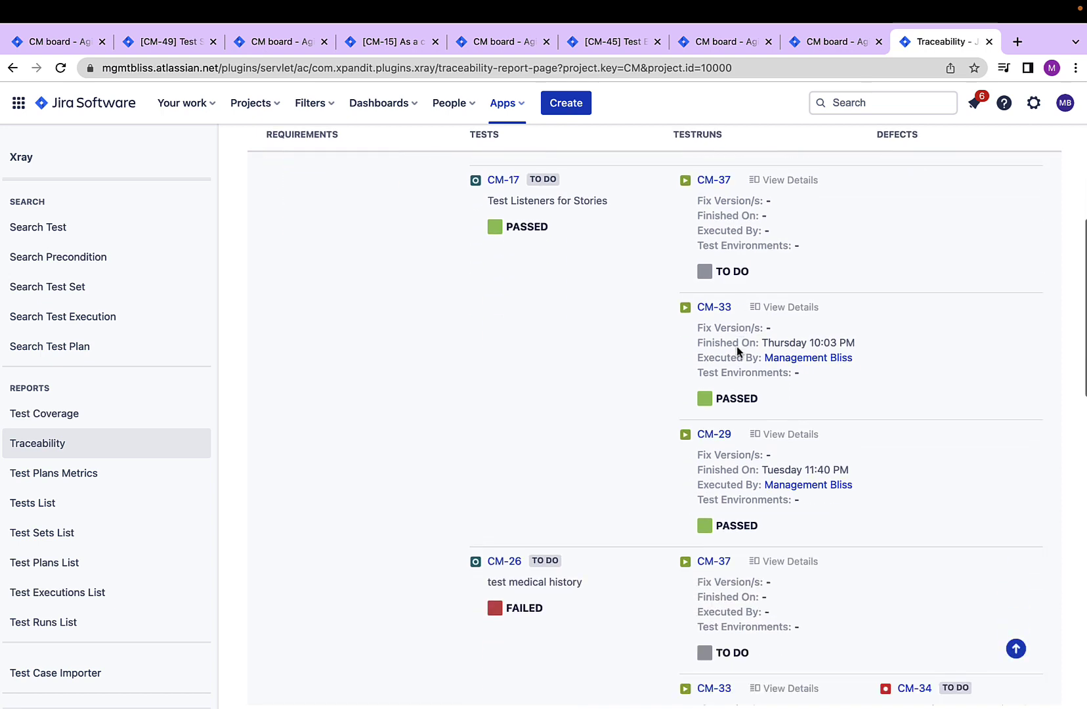
scroll(736, 346, "up", 6)
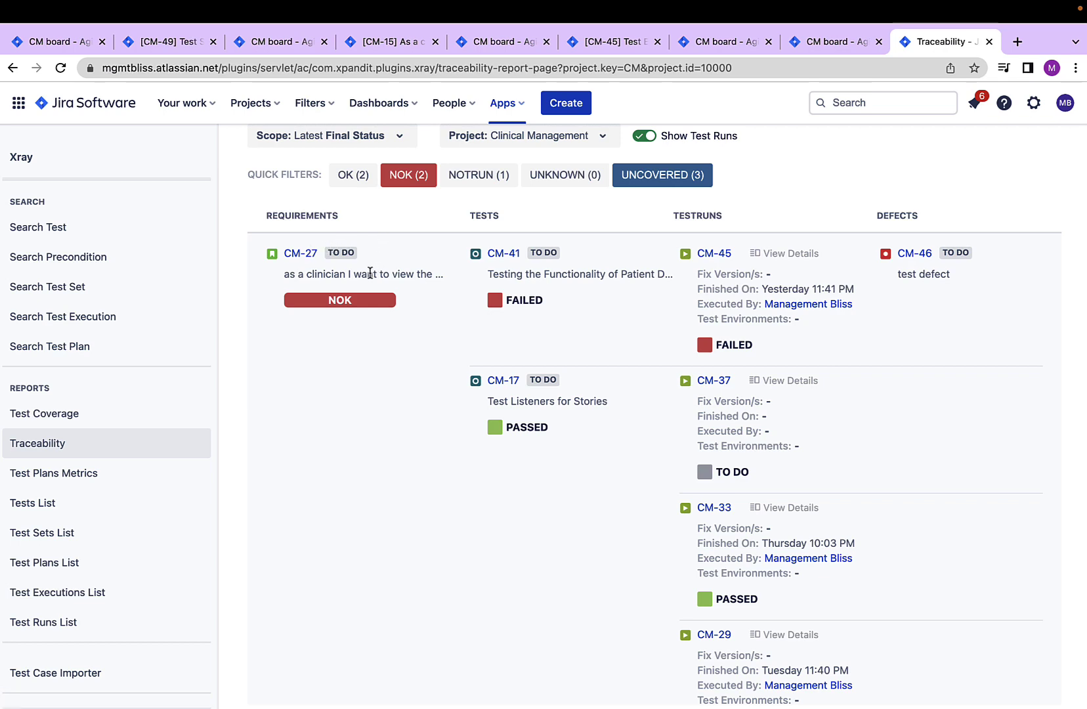
scroll(407, 289, "down", 5)
scroll(418, 303, "down", 5)
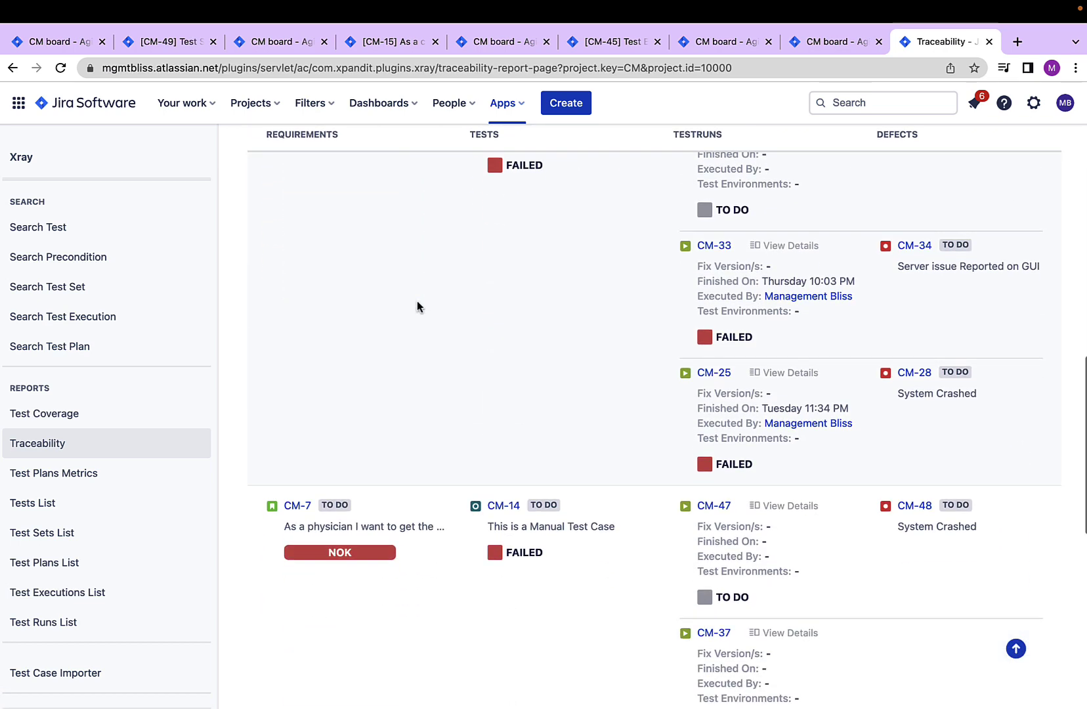
scroll(416, 307, "up", 1)
scroll(417, 307, "down", 1)
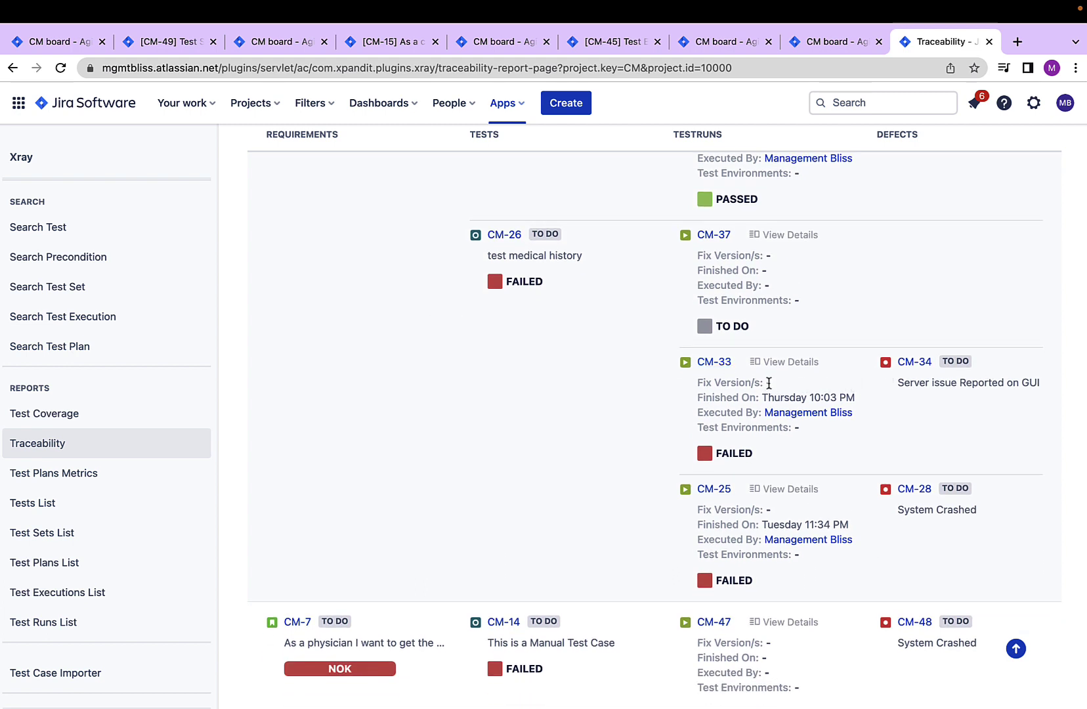
scroll(767, 379, "down", 2)
scroll(767, 381, "up", 2)
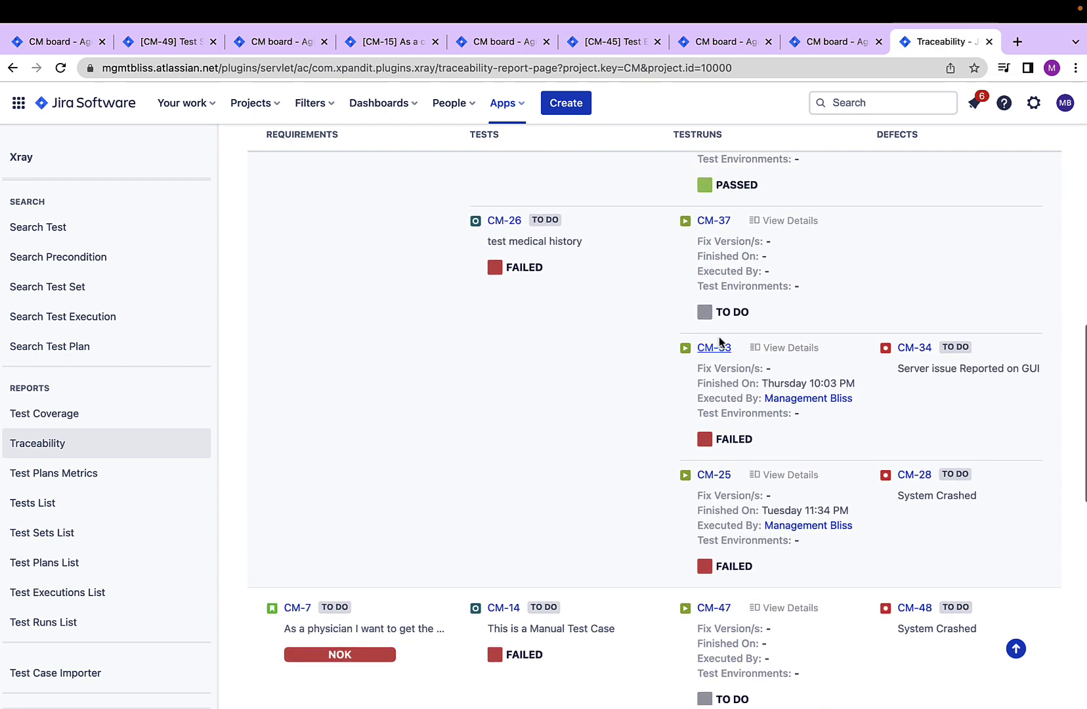
scroll(560, 263, "up", 1)
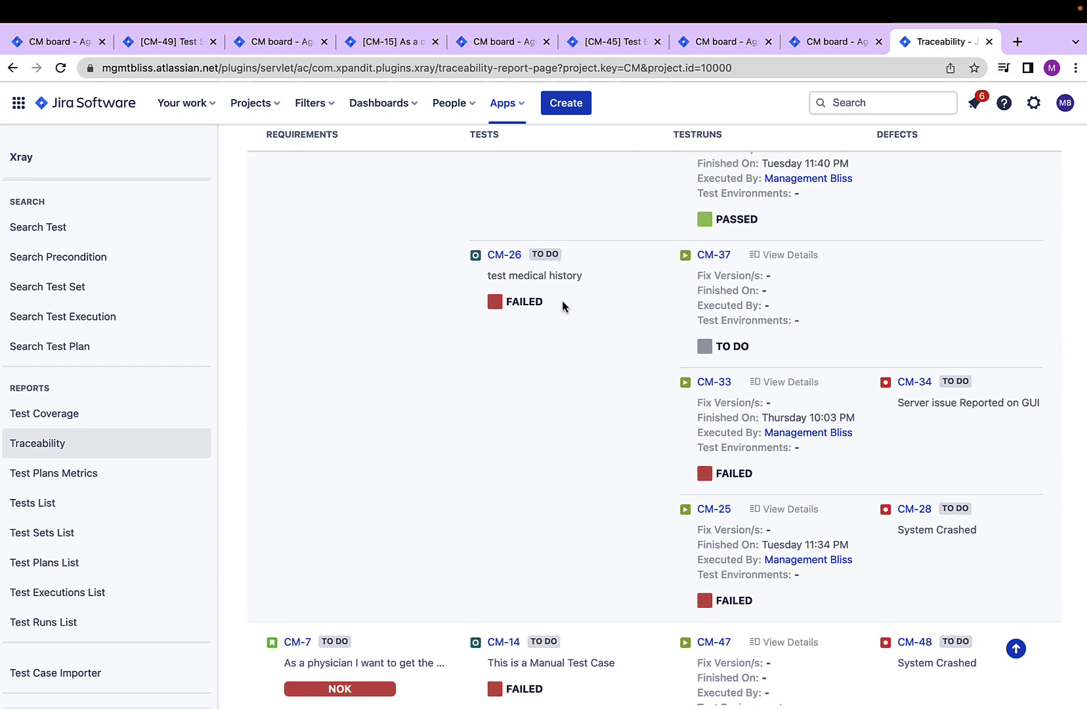
scroll(562, 300, "up", 8)
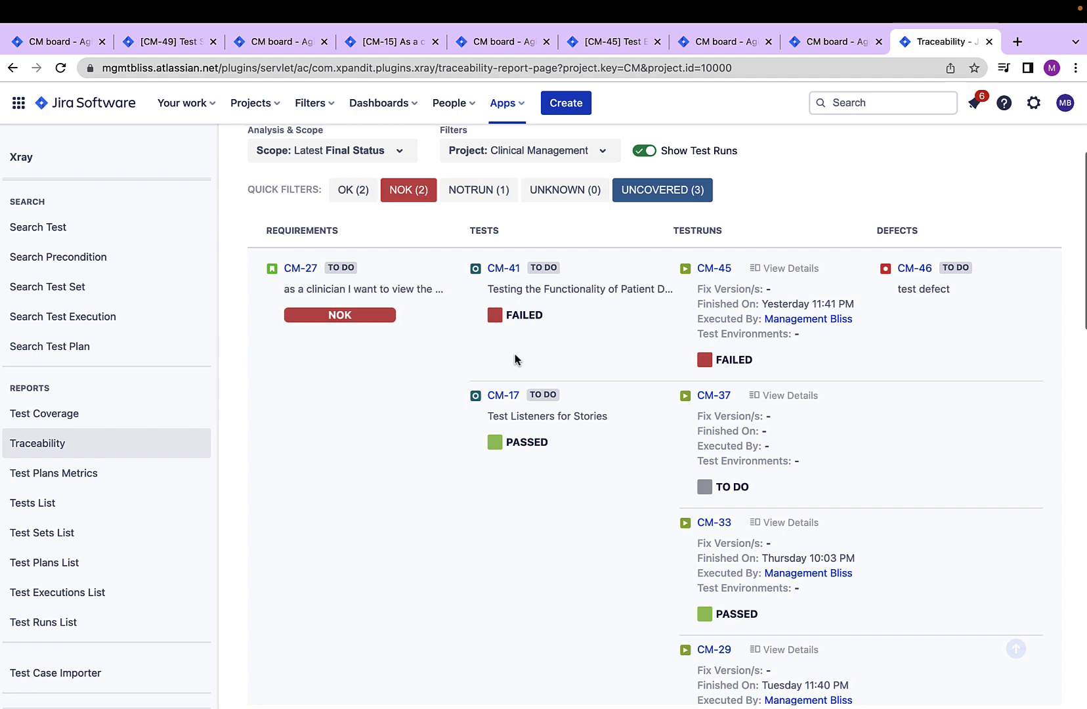
scroll(516, 359, "up", 2)
scroll(304, 348, "down", 5)
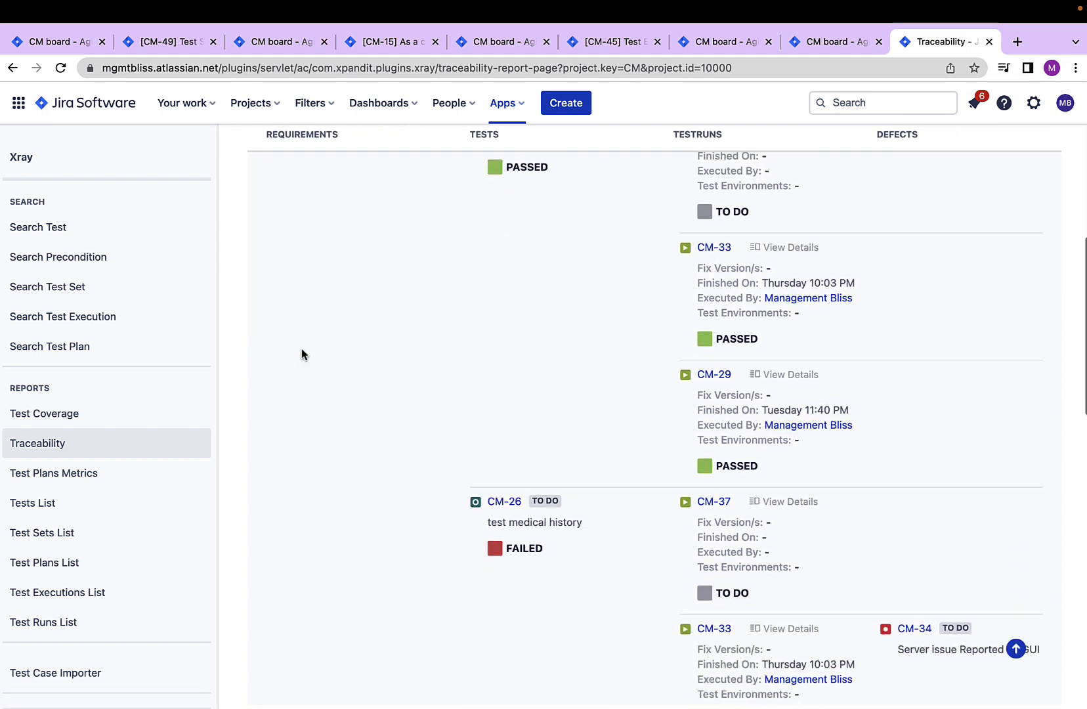
scroll(302, 355, "up", 4)
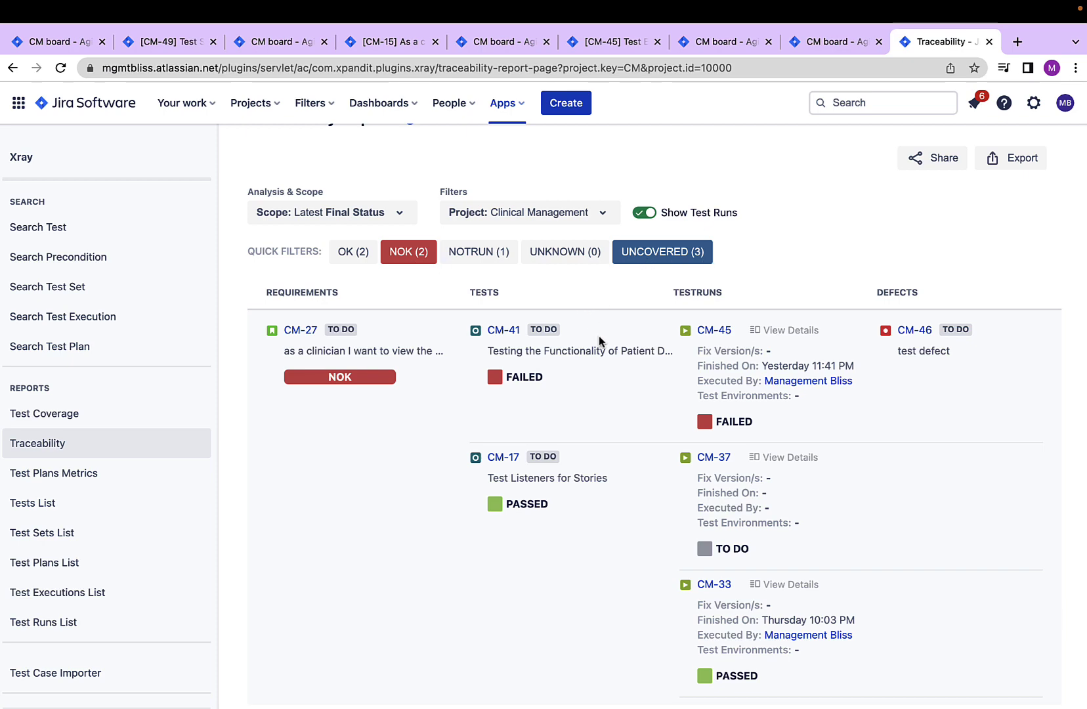
scroll(598, 341, "down", 10)
Step: Deselect the NOK and UNCOVERED filters and scroll through all requirement rows
scroll(403, 284, "up", 10)
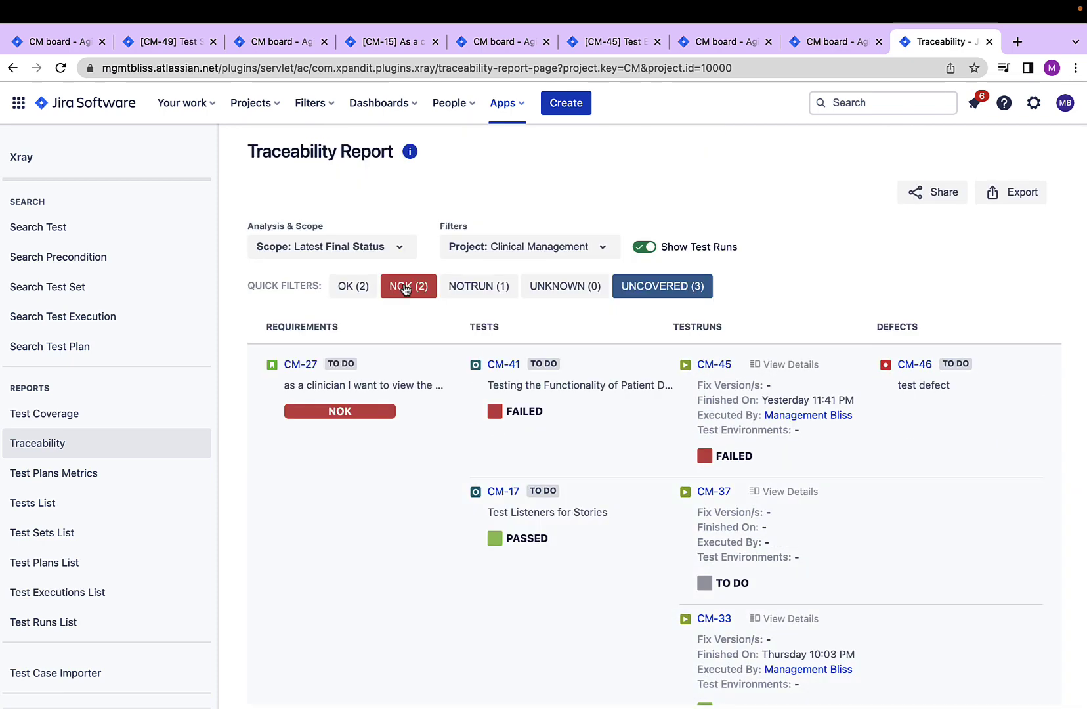
left_click(405, 288)
left_click(698, 287)
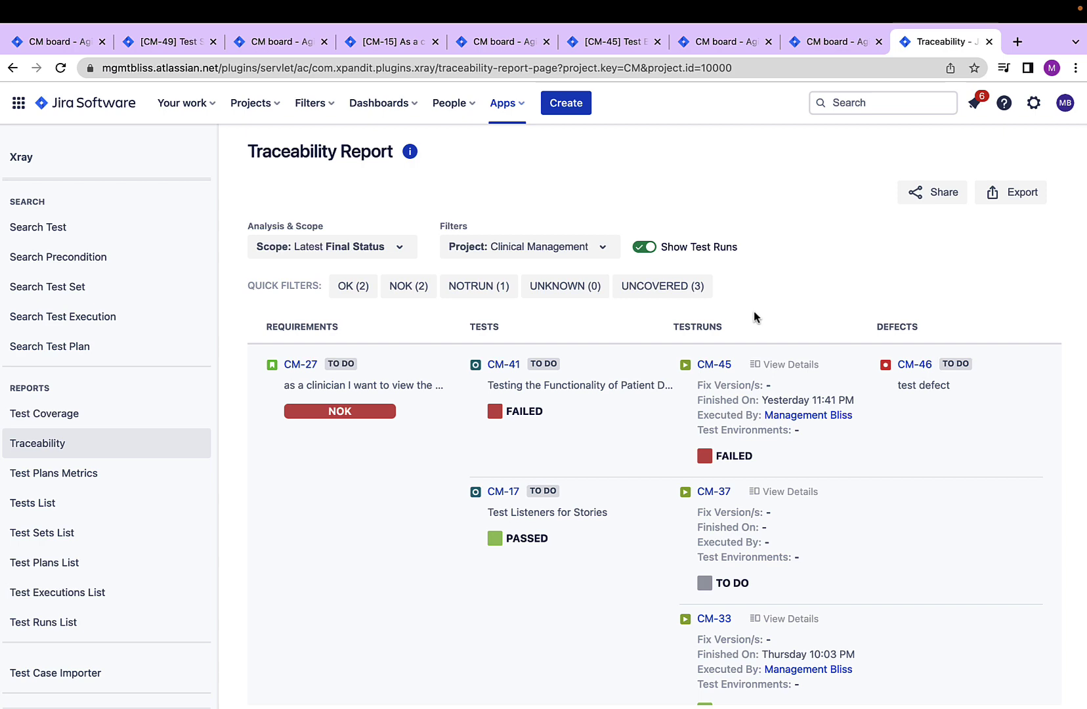
scroll(755, 315, "down", 1)
scroll(759, 316, "down", 15)
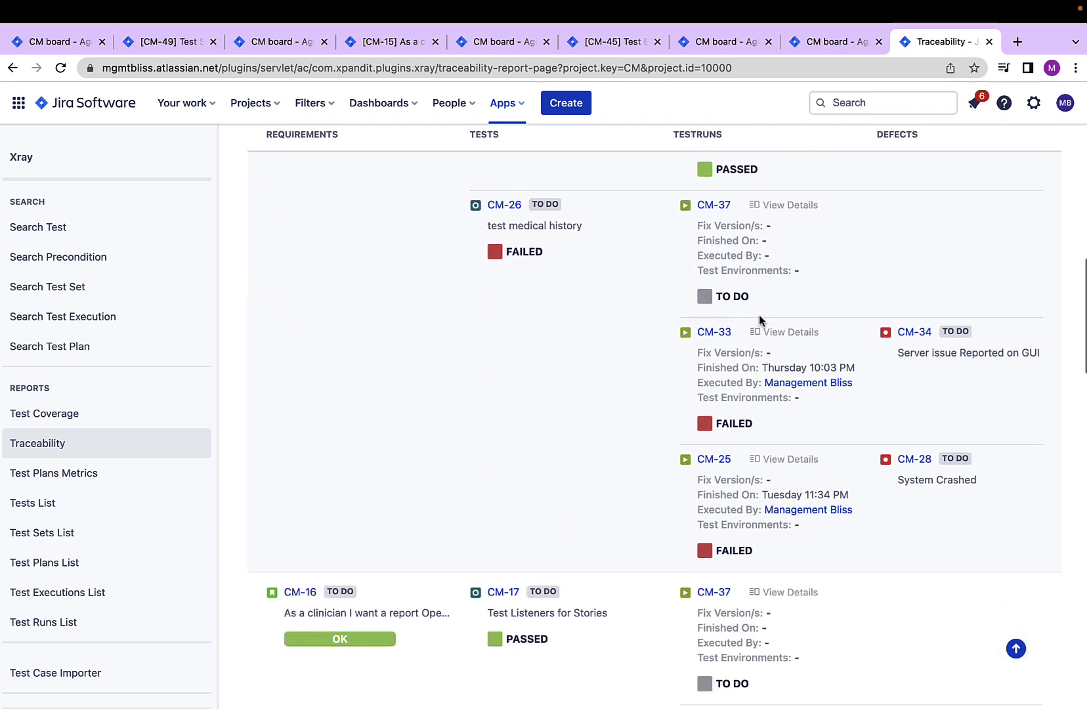
scroll(760, 314, "down", 15)
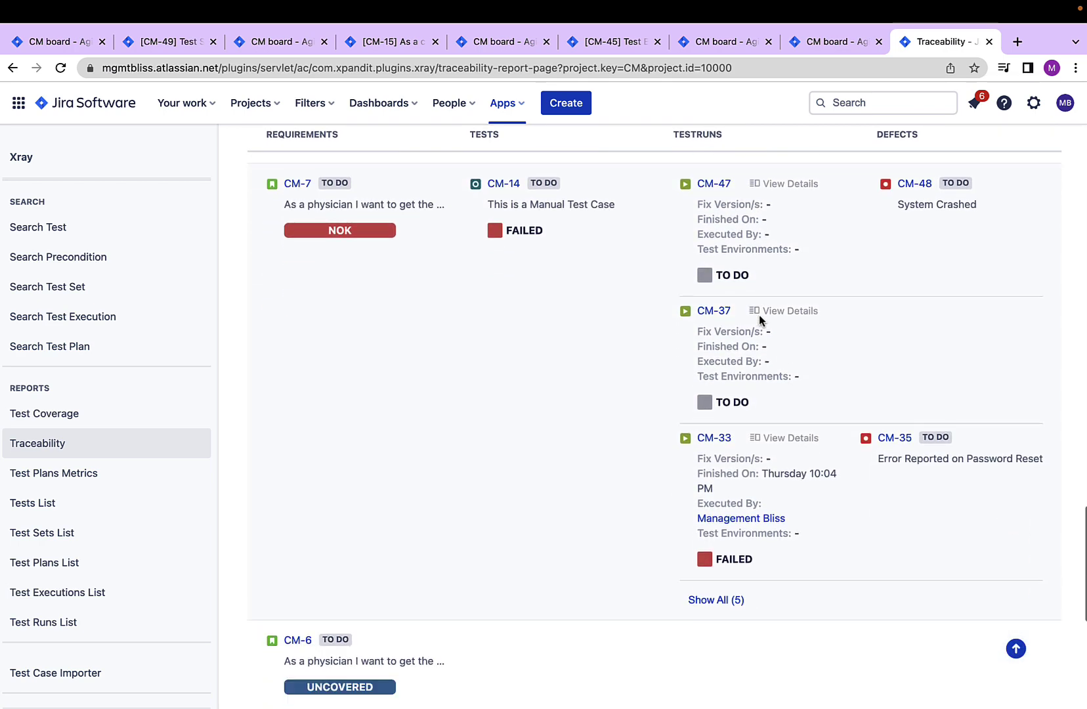
scroll(760, 314, "down", 4)
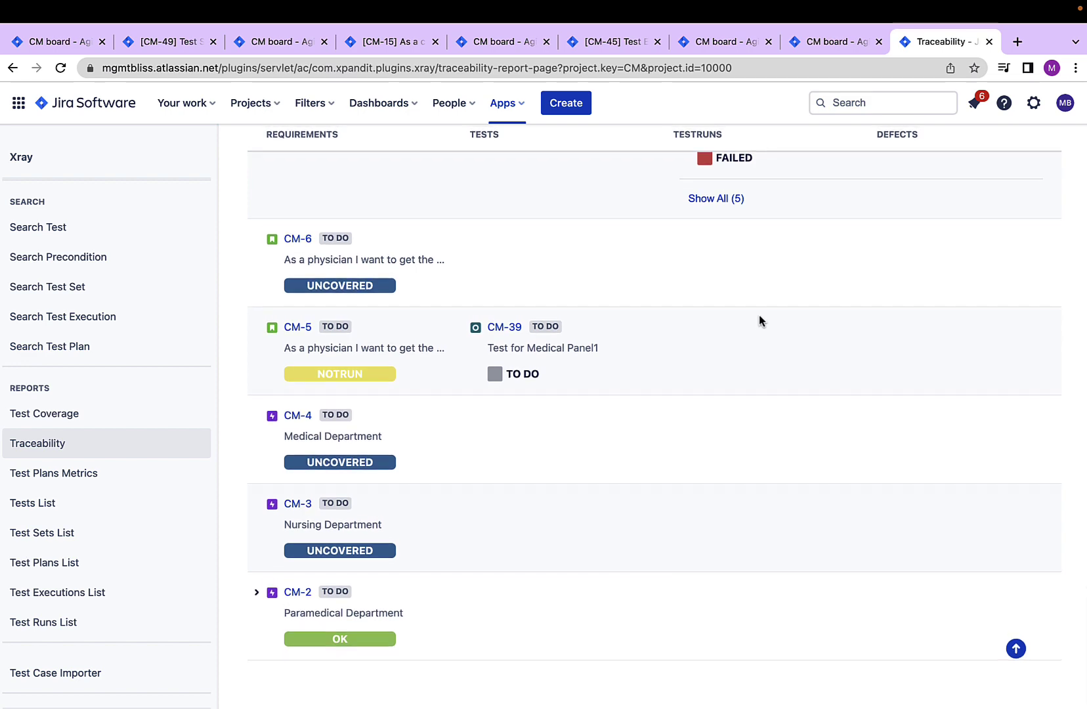
scroll(760, 315, "up", 7)
scroll(760, 315, "up", 15)
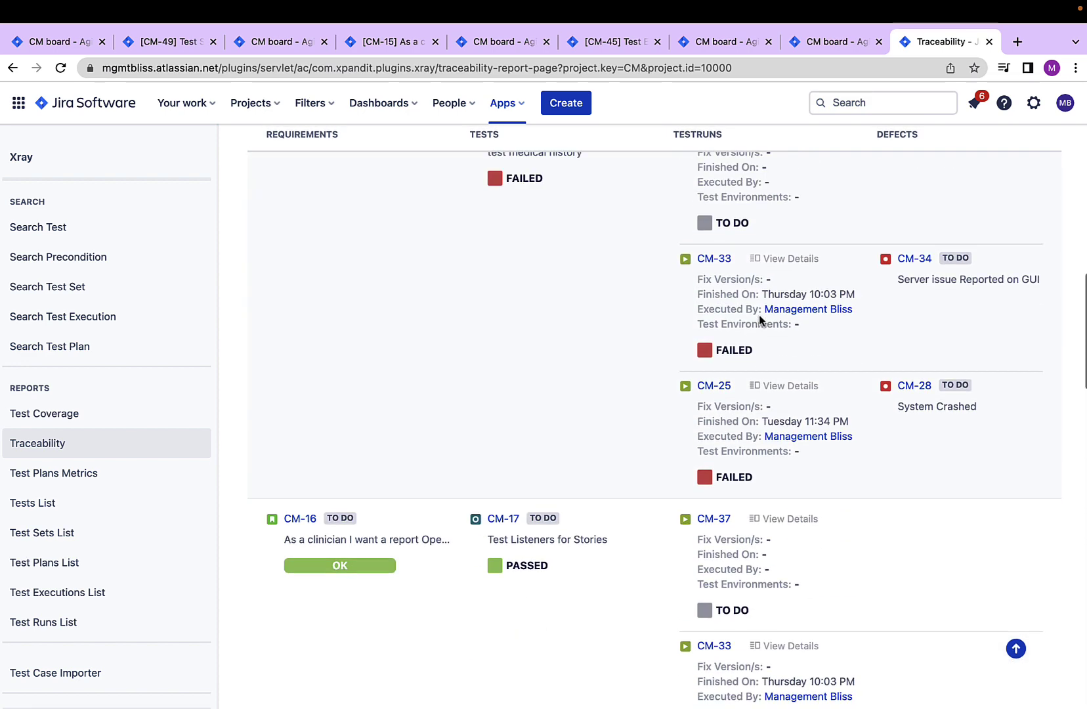
scroll(760, 314, "up", 8)
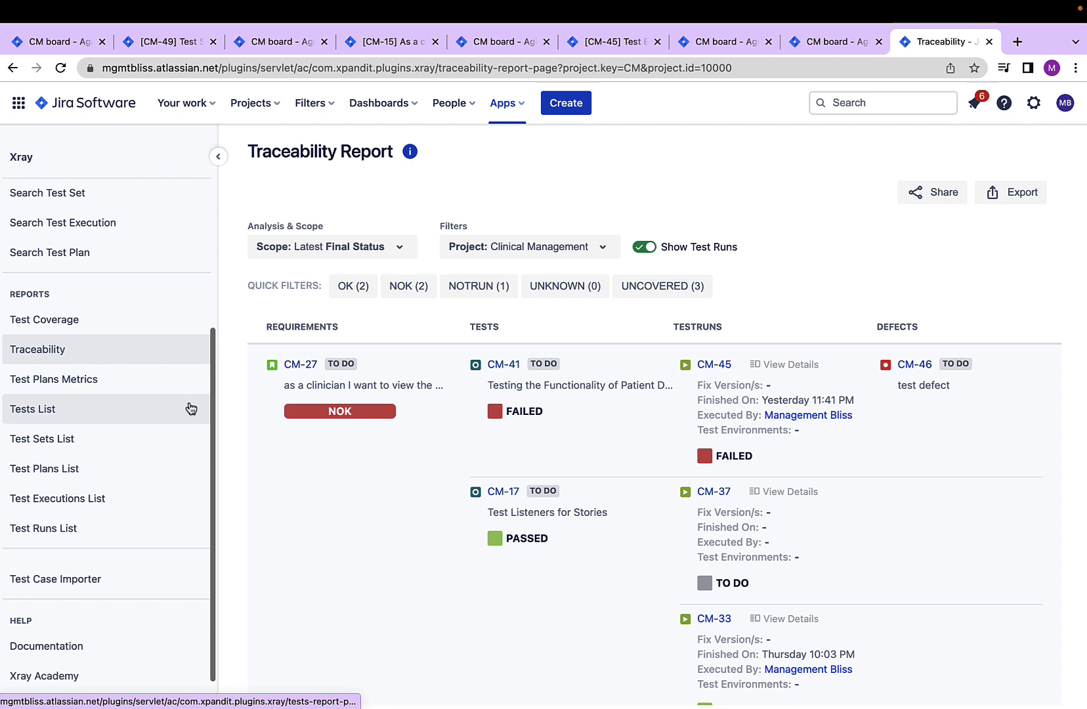
scroll(187, 347, "up", 1)
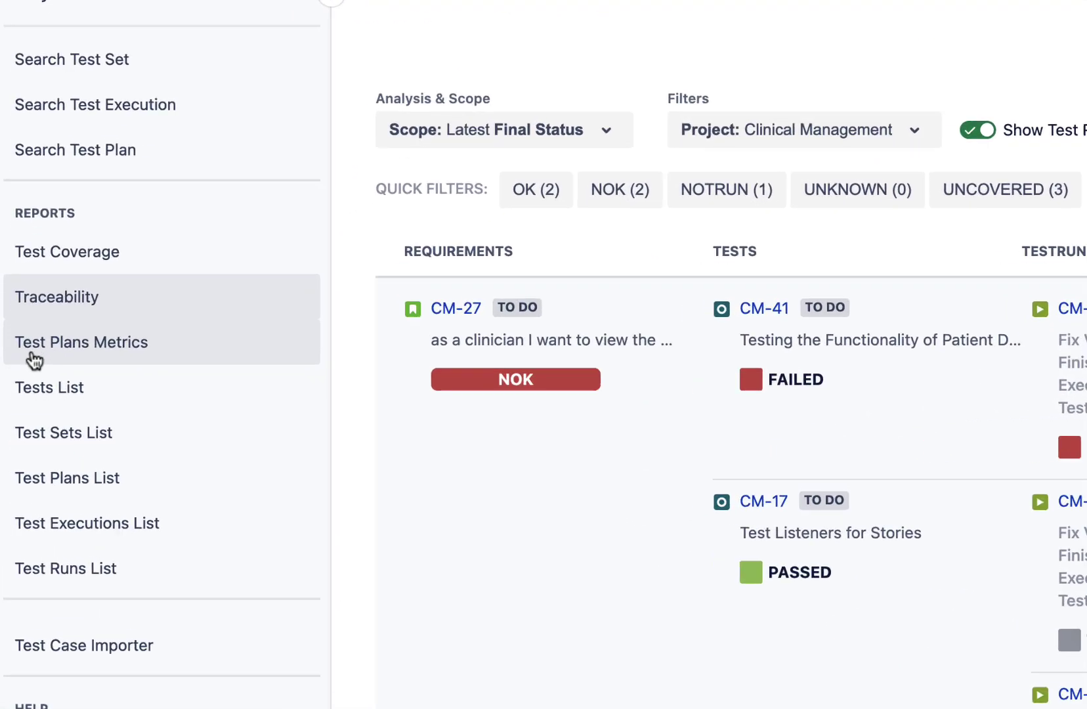
Step: Open the Test Plans Metrics report, read its explanation, and open the Clinical Management project filter
left_click(32, 356)
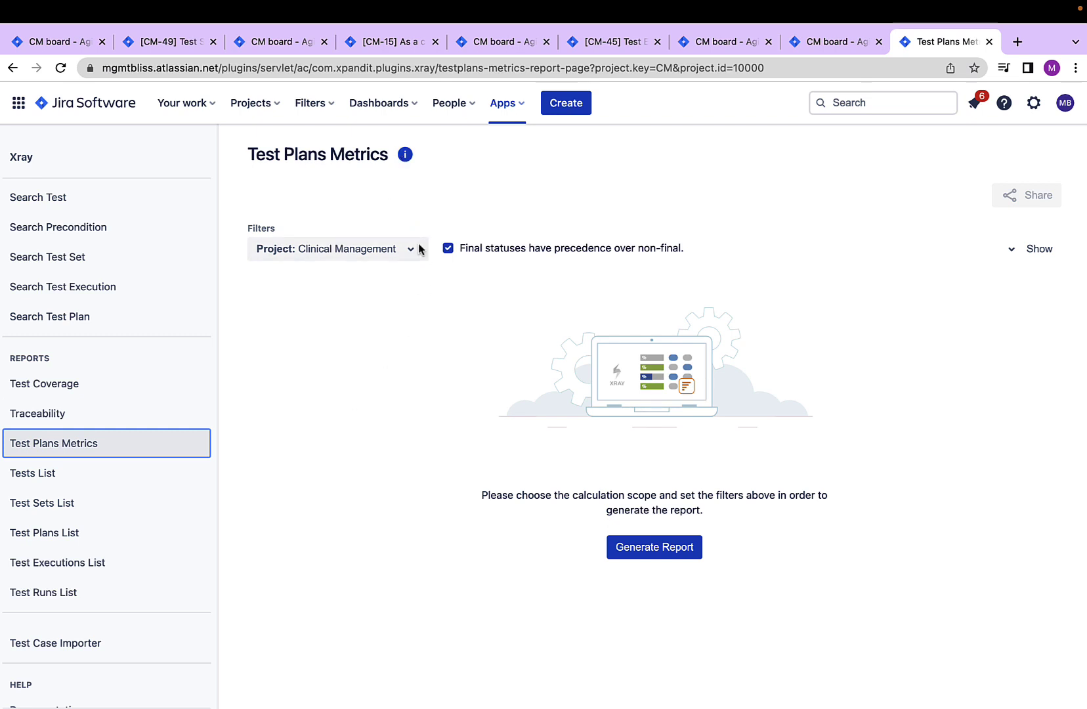
left_click(405, 156)
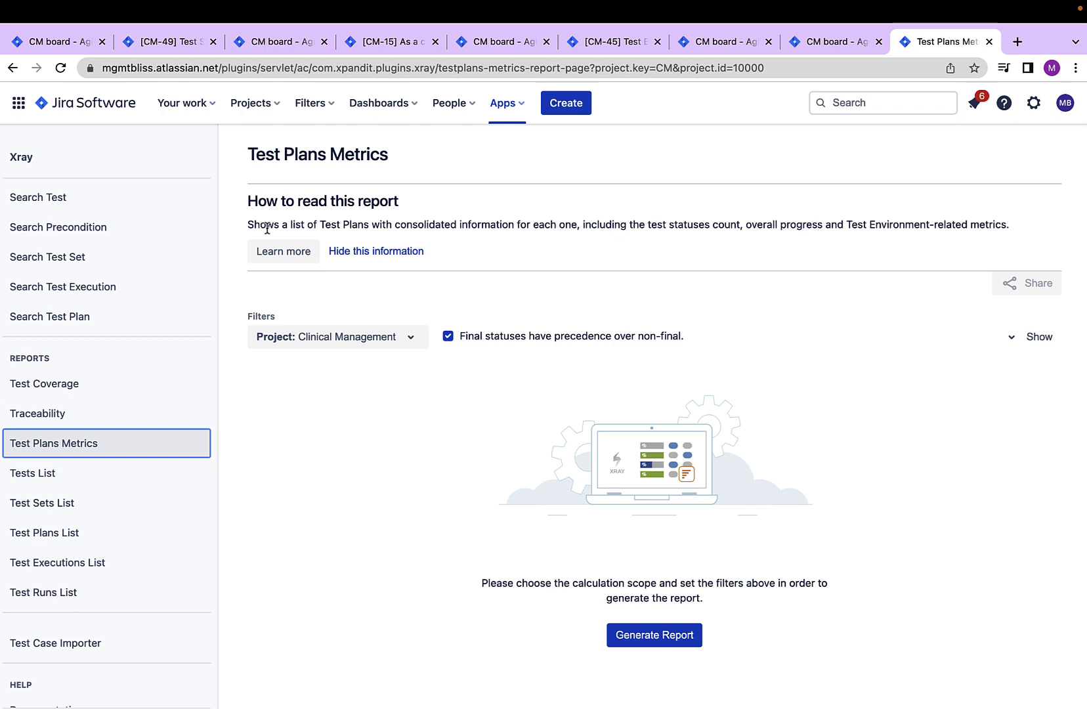
left_click_drag(254, 225, 502, 230)
left_click(372, 226)
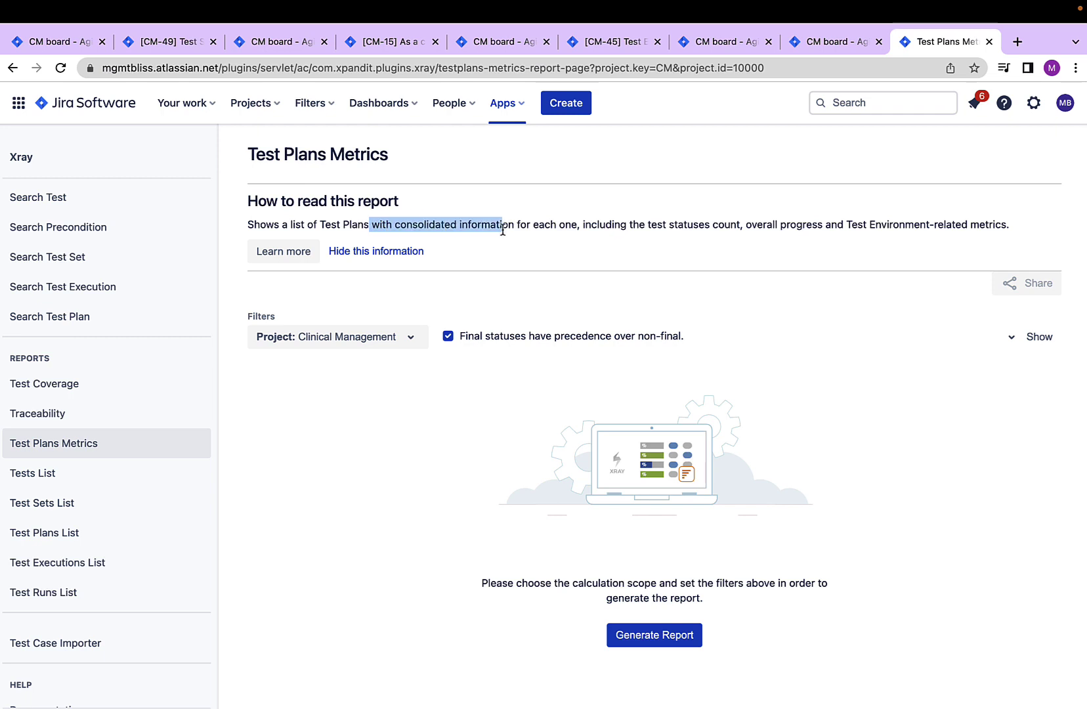
left_click_drag(627, 226, 815, 231)
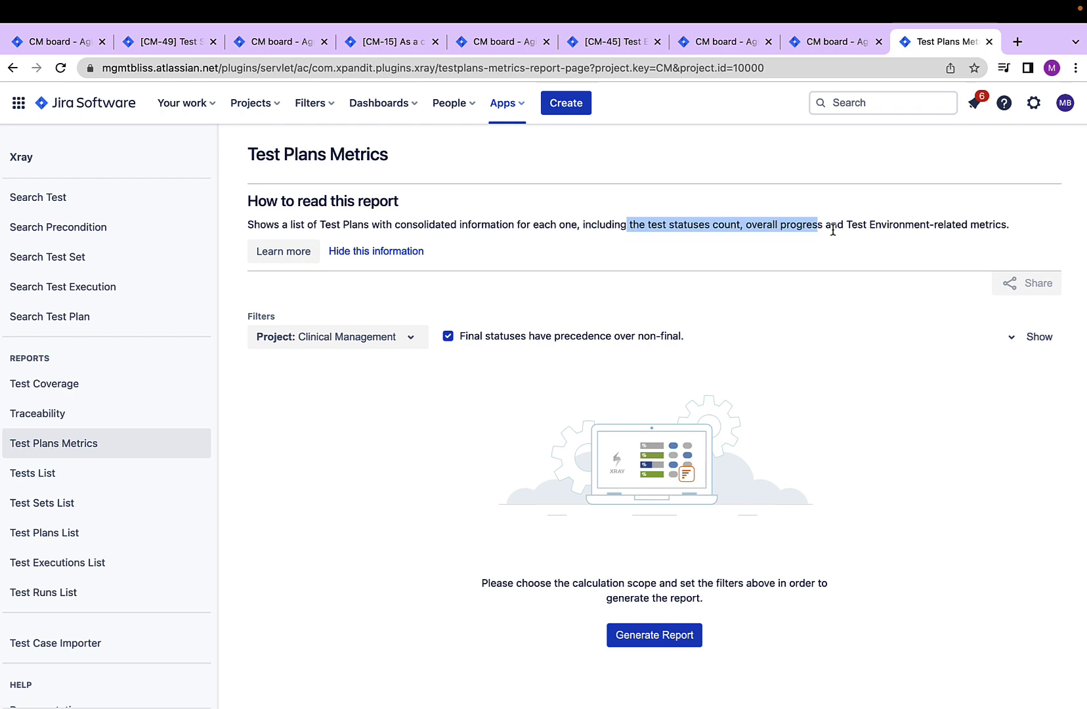
scroll(365, 448, "down", 1)
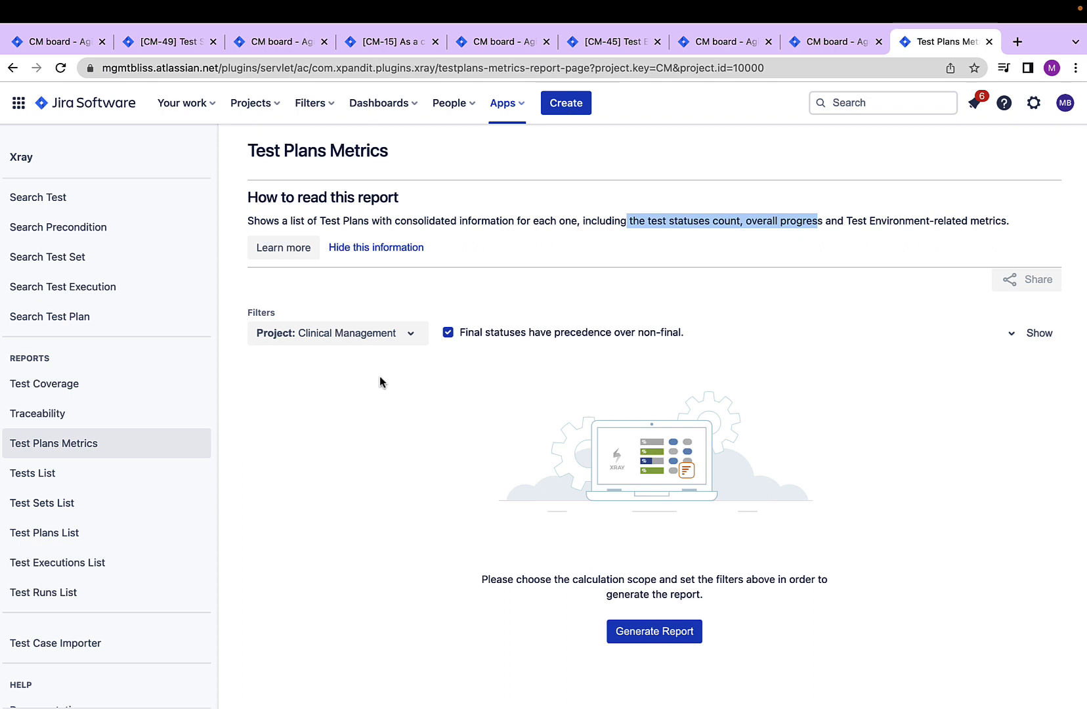
scroll(410, 341, "up", 1)
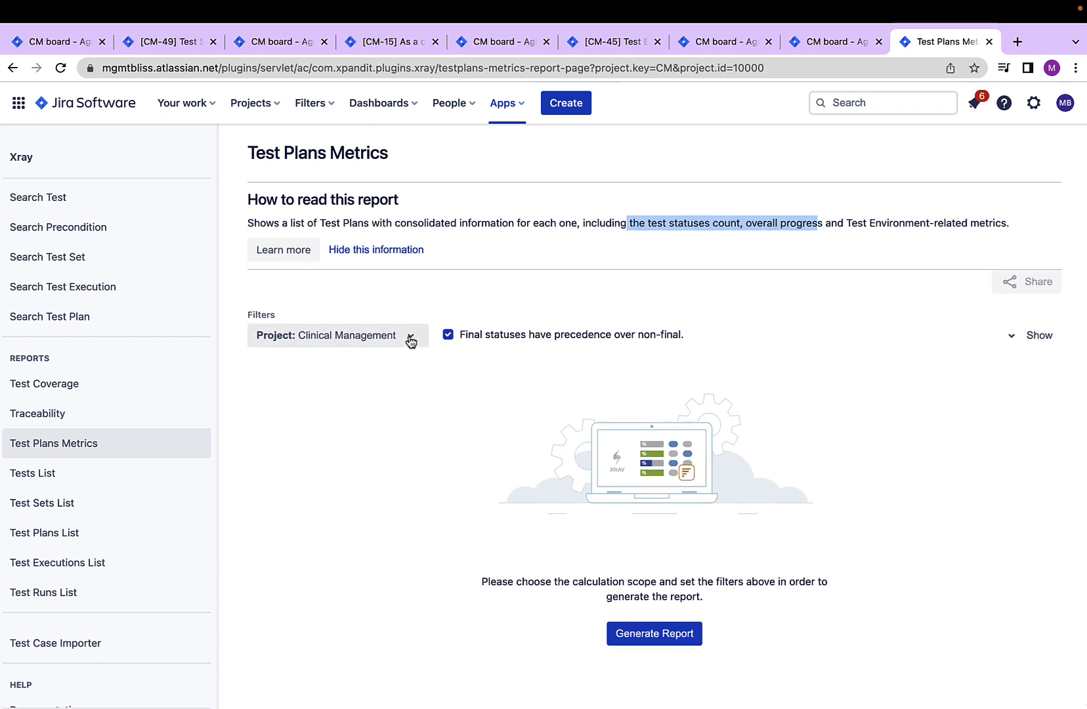
left_click(410, 338)
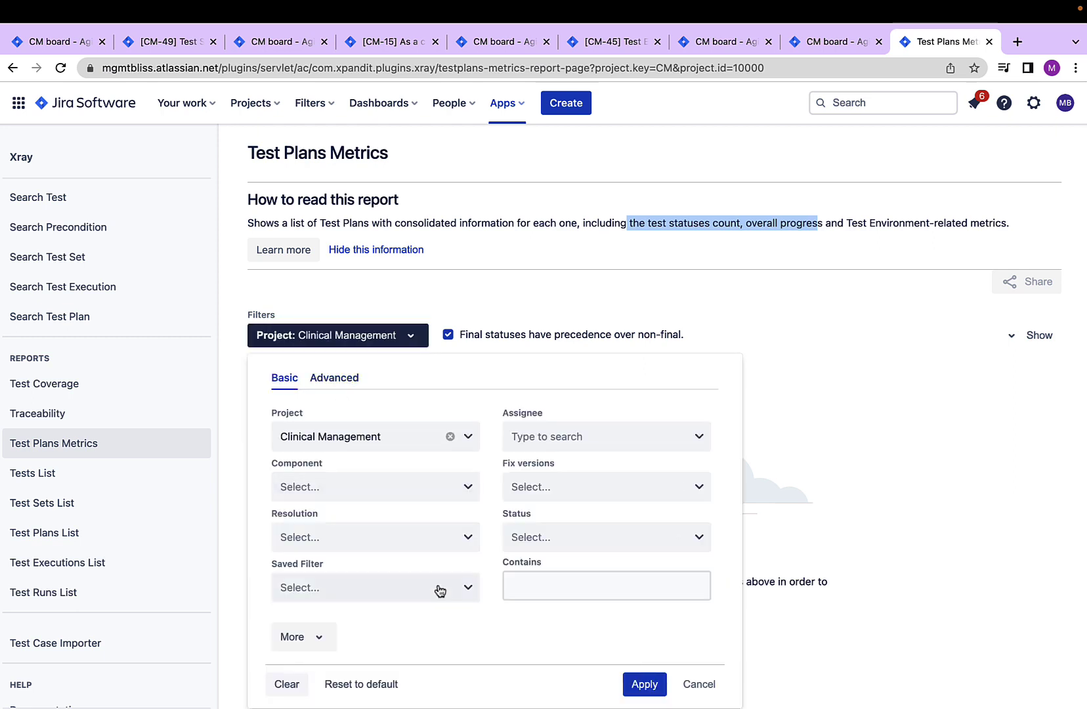
Step: Generate the Test Plans Metrics report with the sidebar collapsed, reviewing CM-51, CM-38 and CM-36
left_click(705, 689)
left_click(652, 633)
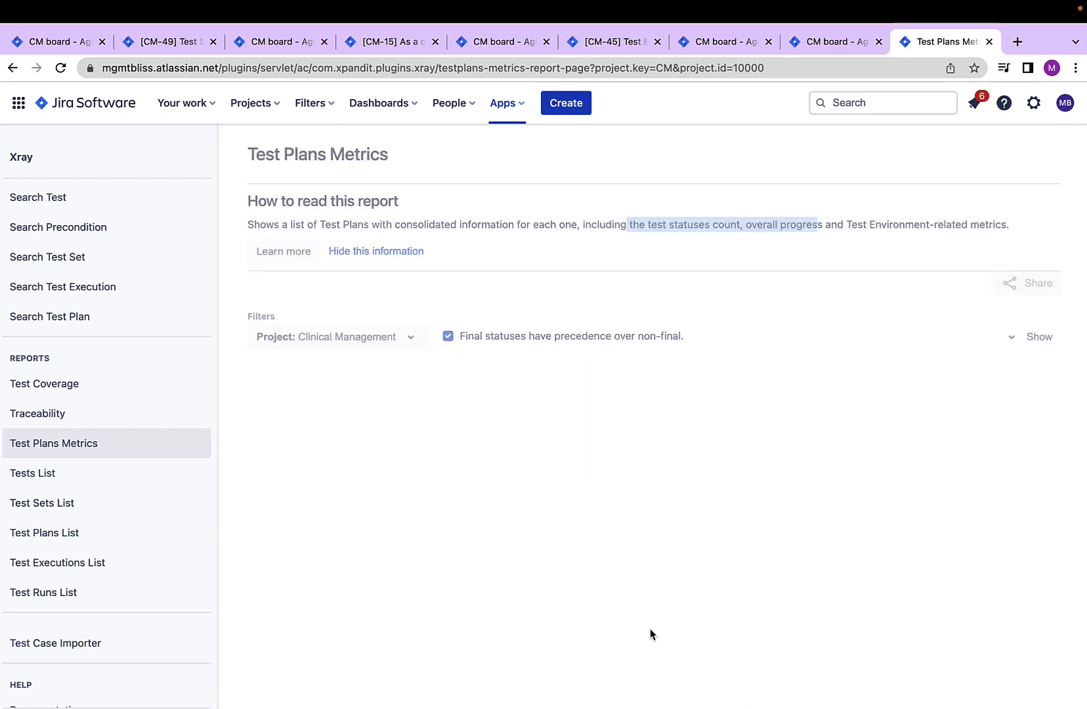
scroll(356, 331, "down", 1)
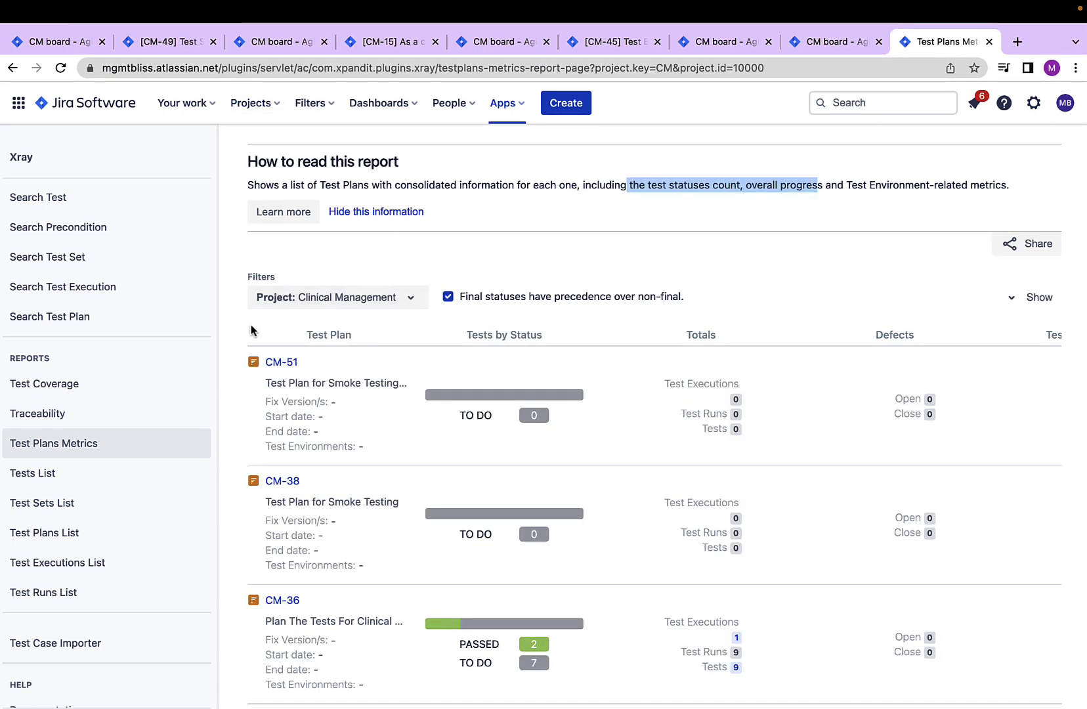
left_click_drag(221, 332, 41, 312)
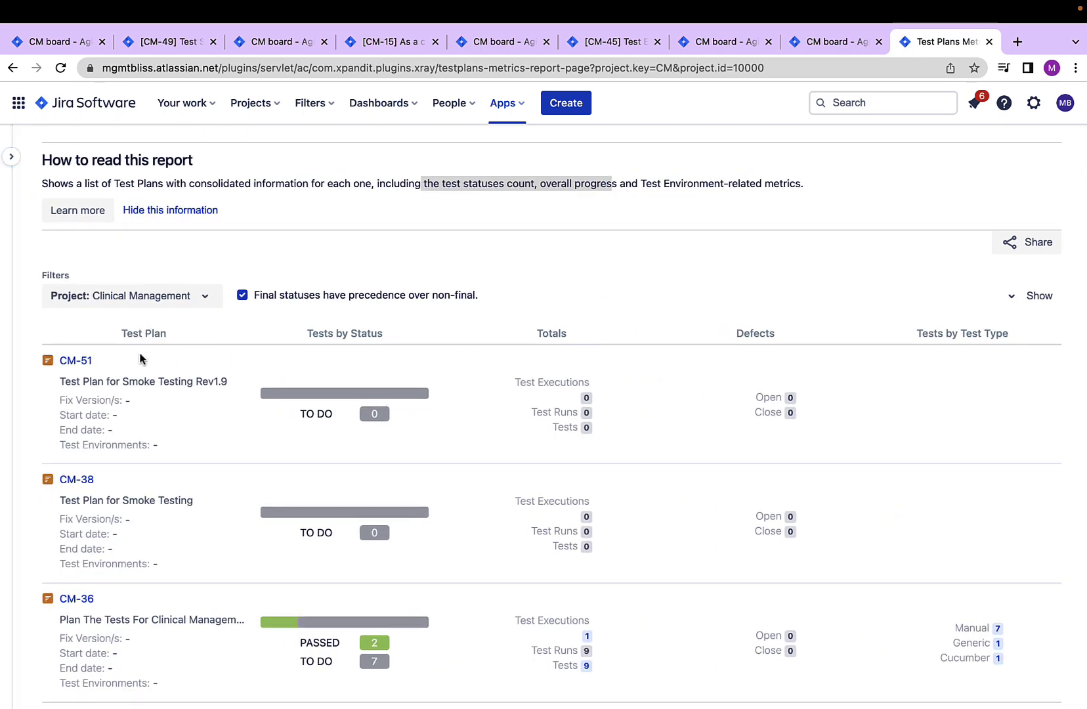
scroll(94, 352, "down", 1)
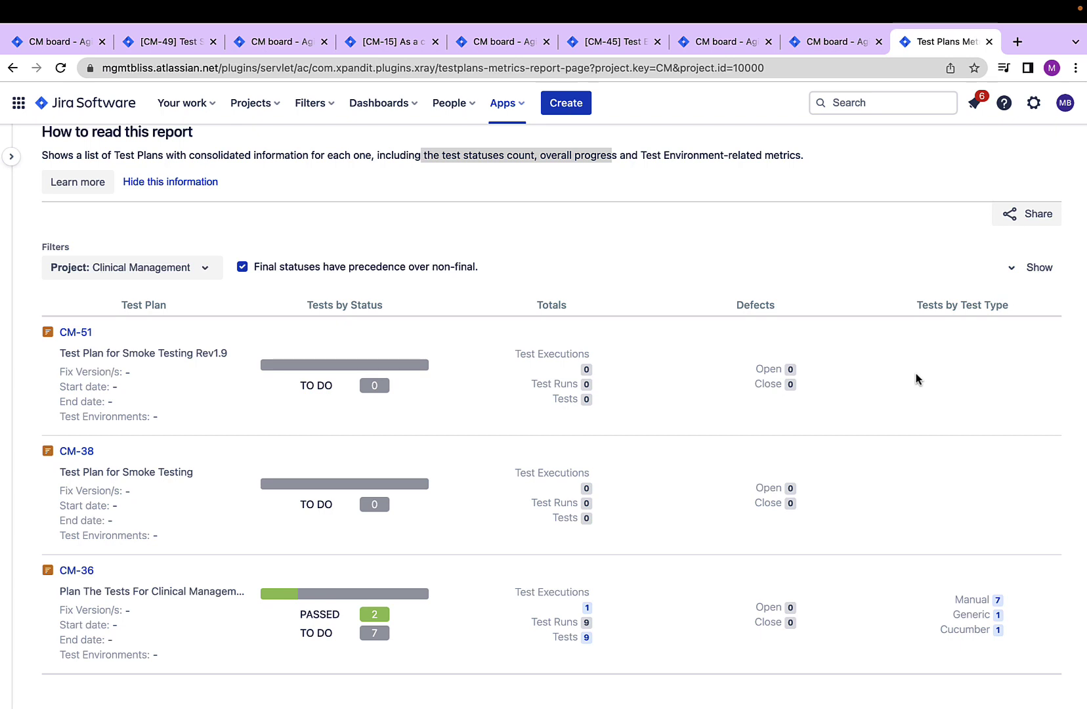
scroll(917, 518, "down", 1)
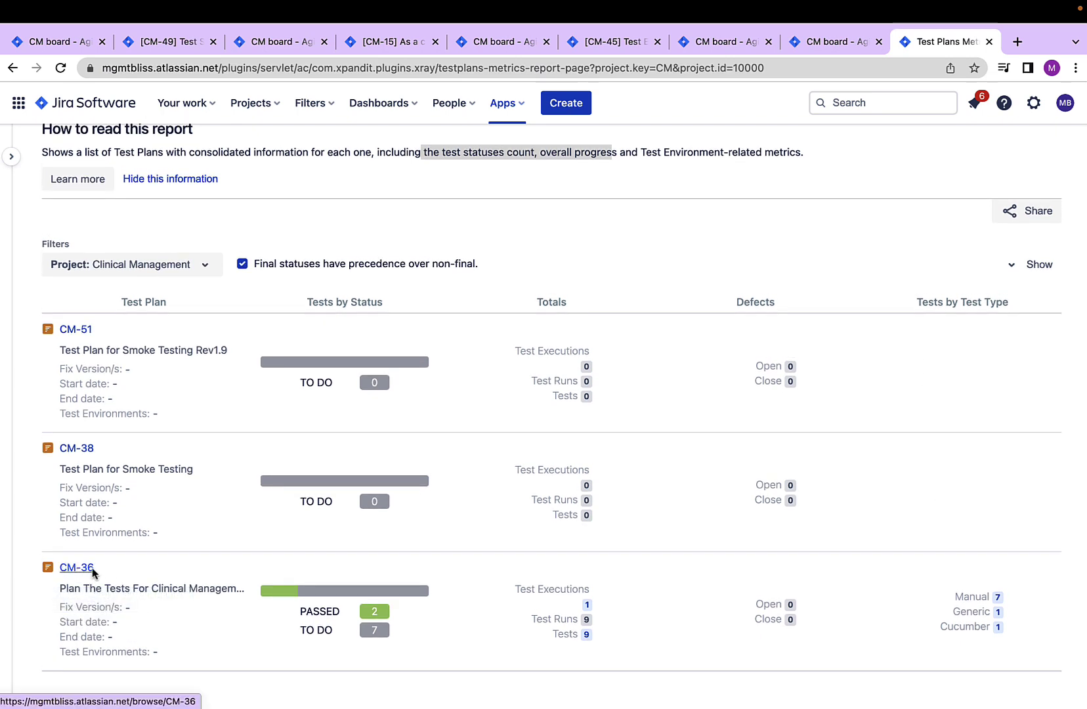
mouse_move(322, 589)
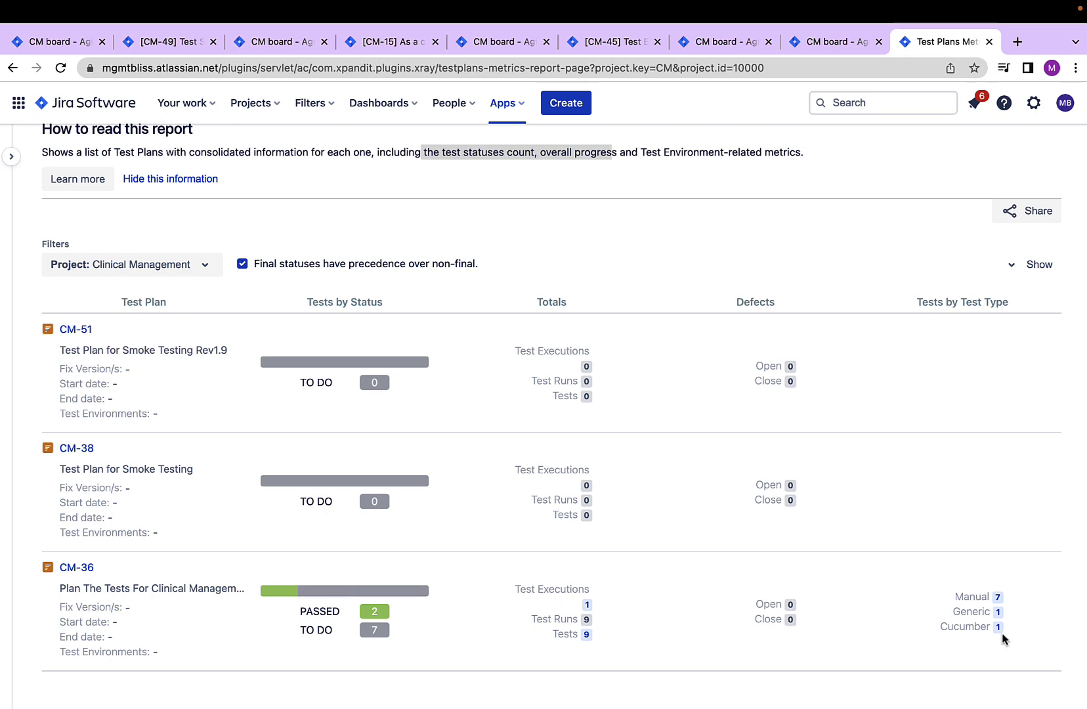
Step: Swap the Totals column for Success Rate in the Test Plans Metrics report
left_click(1041, 270)
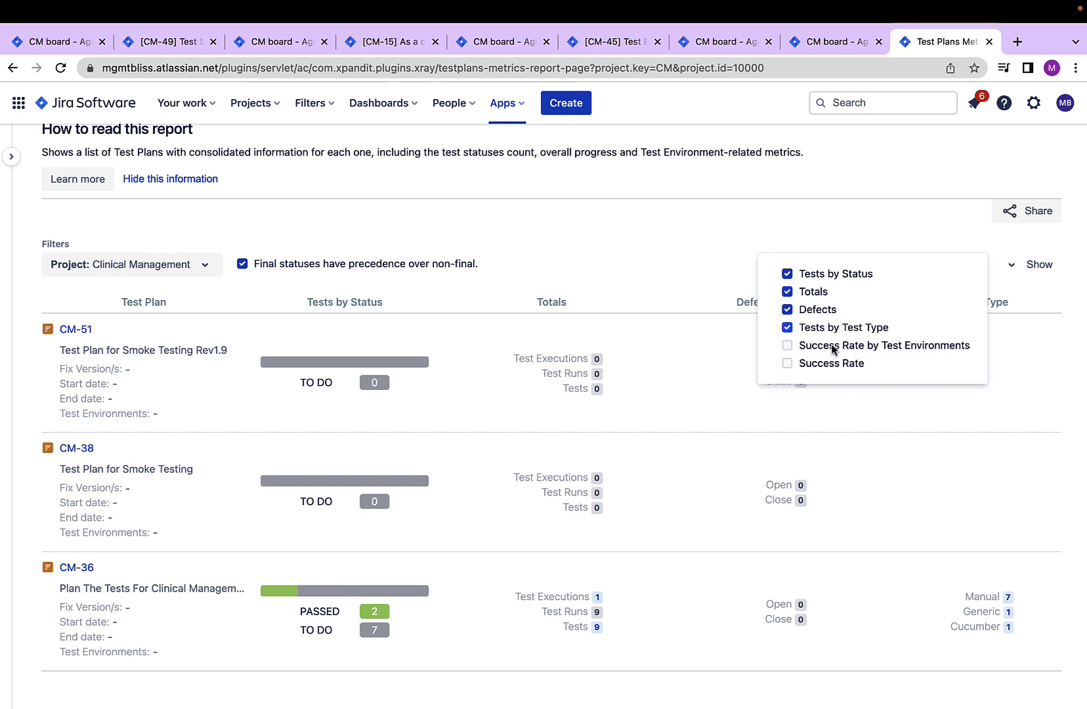
left_click(788, 292)
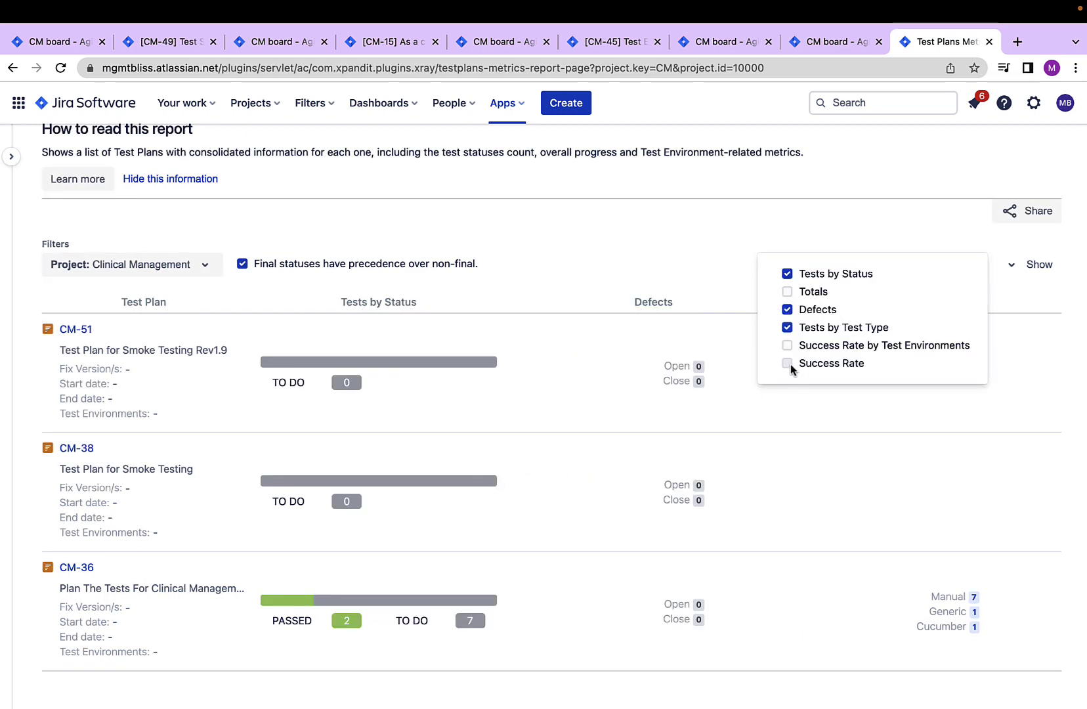
left_click(788, 364)
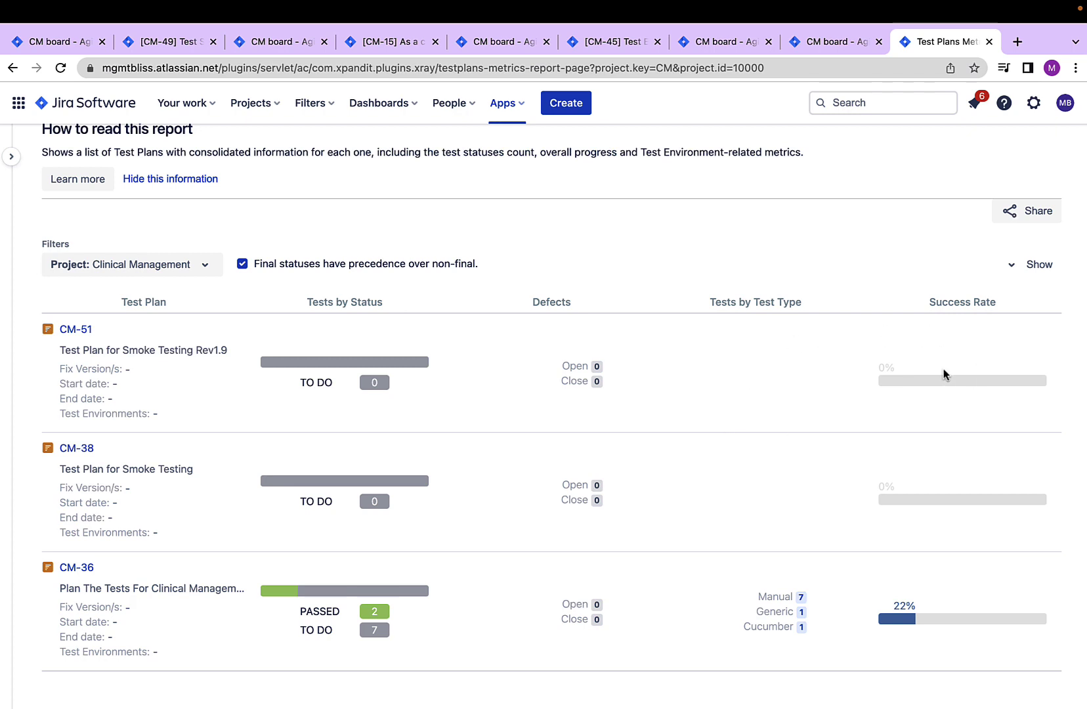
scroll(943, 375, "up", 3)
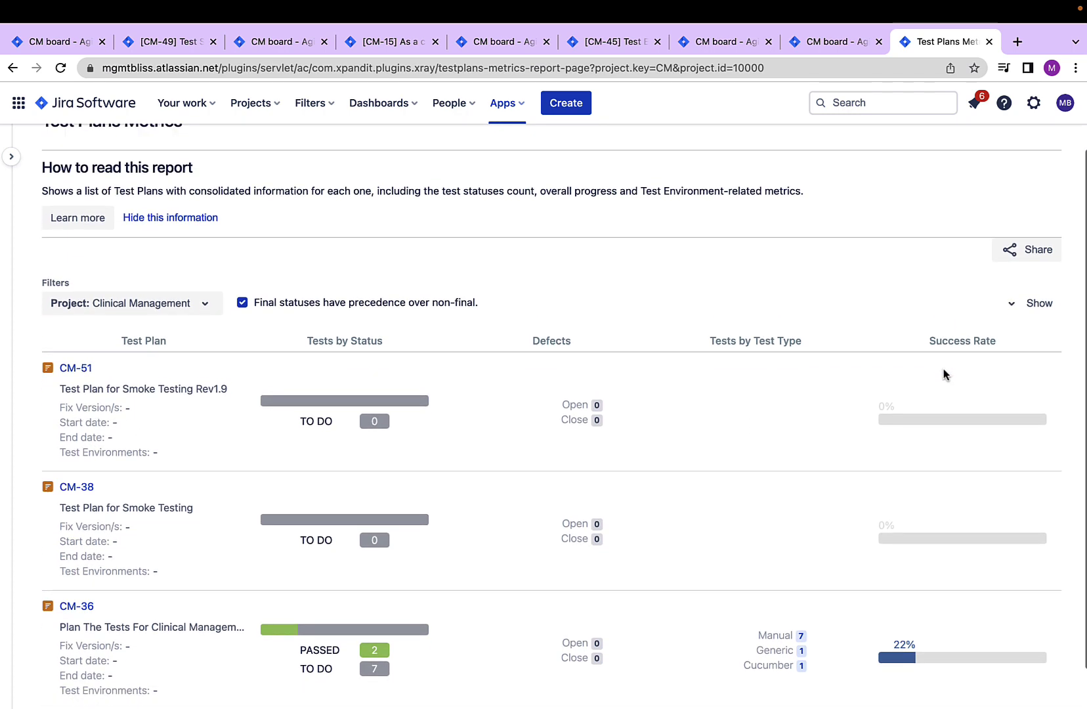
scroll(943, 374, "down", 1)
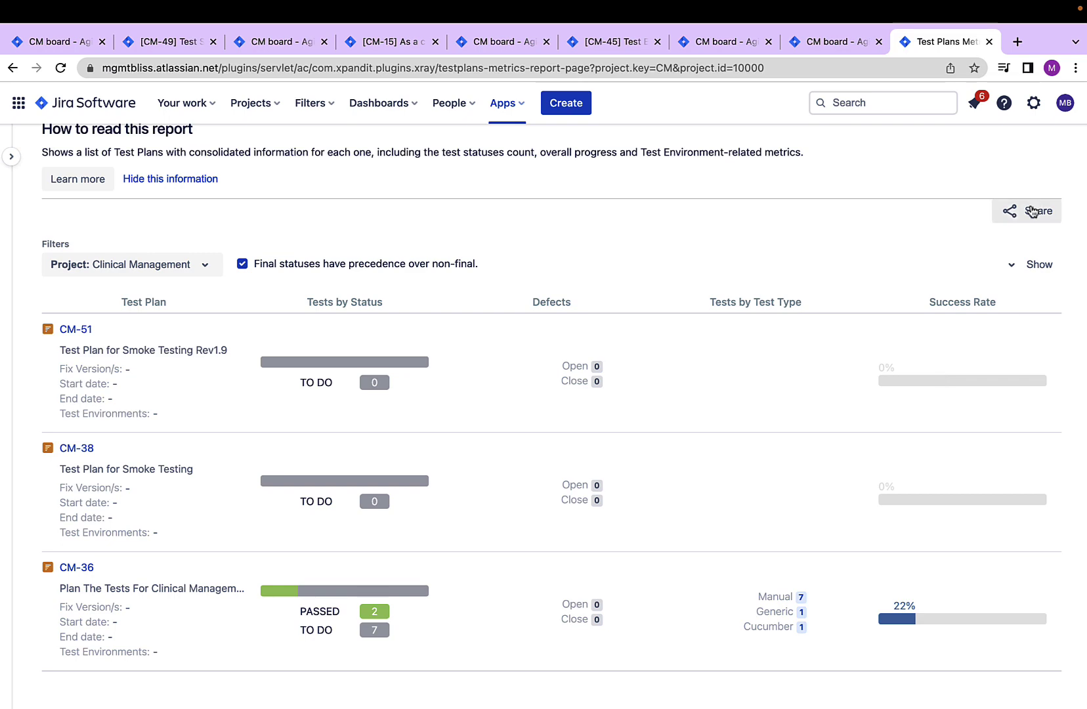
Step: View the report's share link, then expand the Xray sidebar again
left_click(1033, 211)
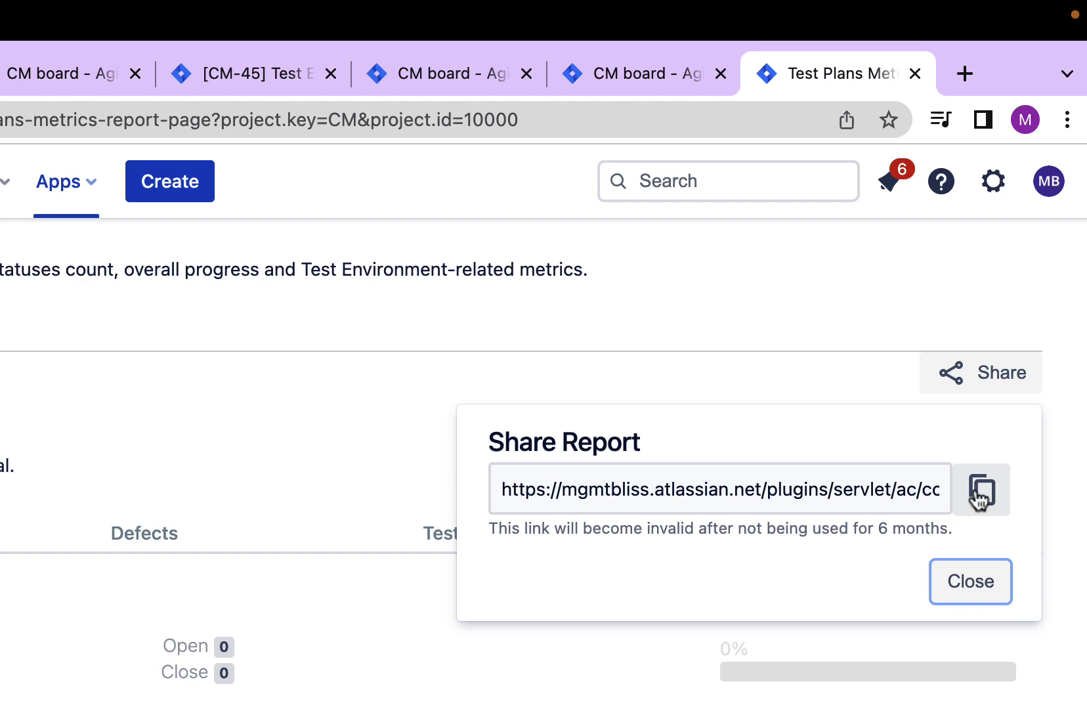
left_click(983, 581)
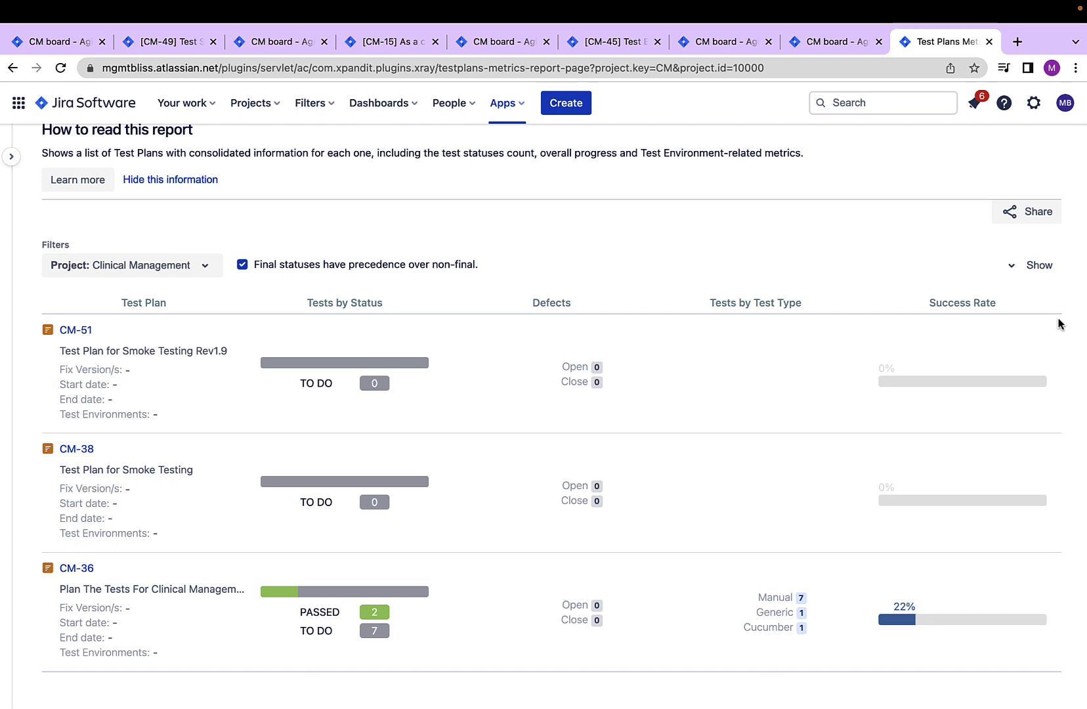
left_click(11, 156)
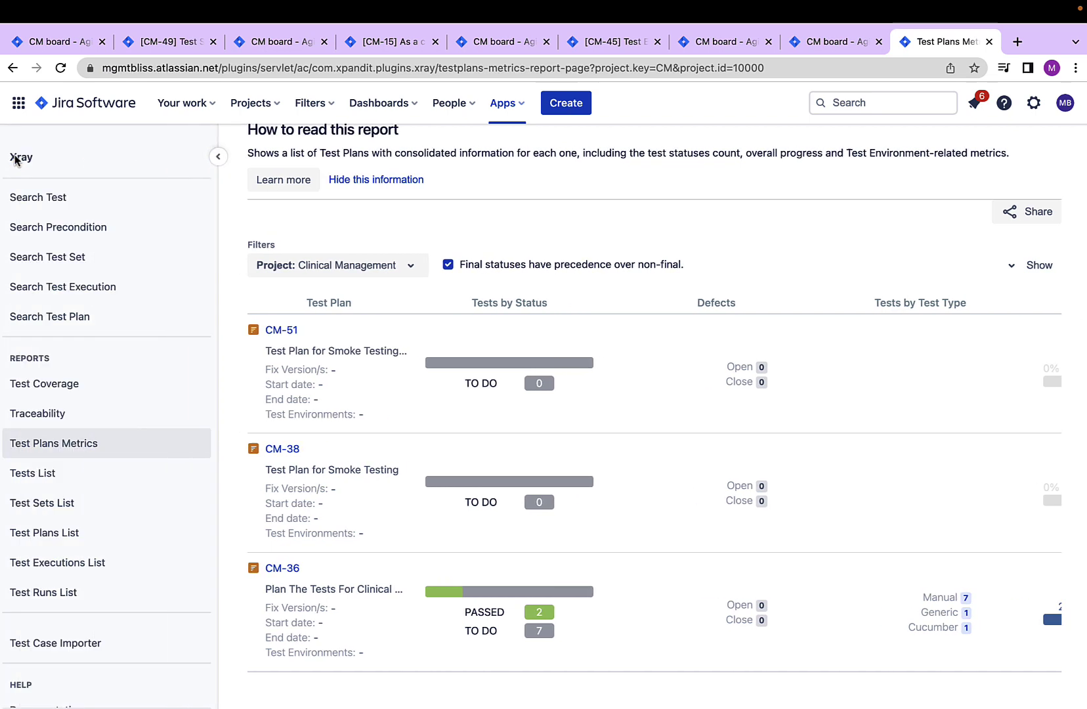
scroll(84, 331, "down", 3)
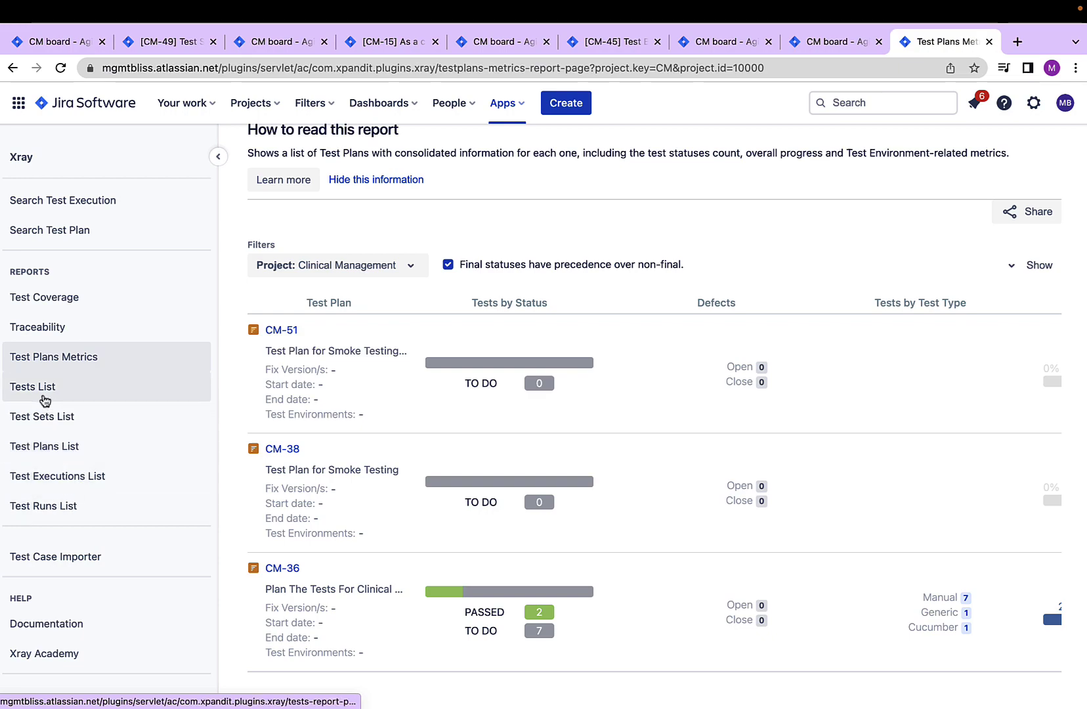
Step: Generate the Tests List for Clinical Management with unchanged scope and project filters, showing 14 tests
left_click(45, 399)
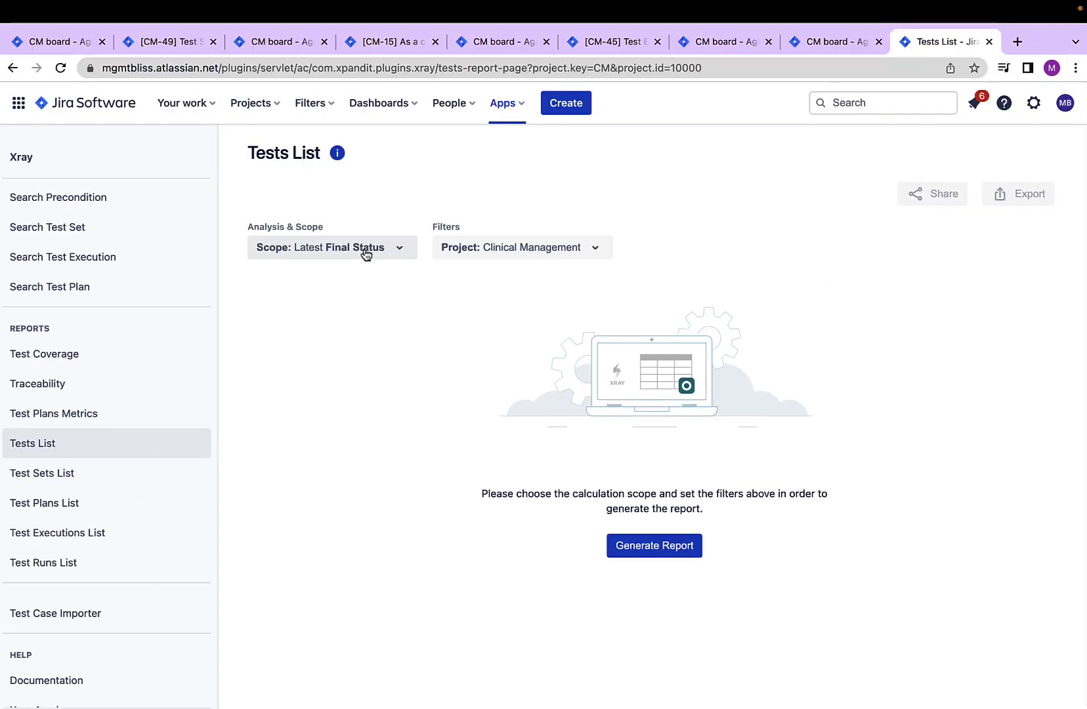
left_click(365, 253)
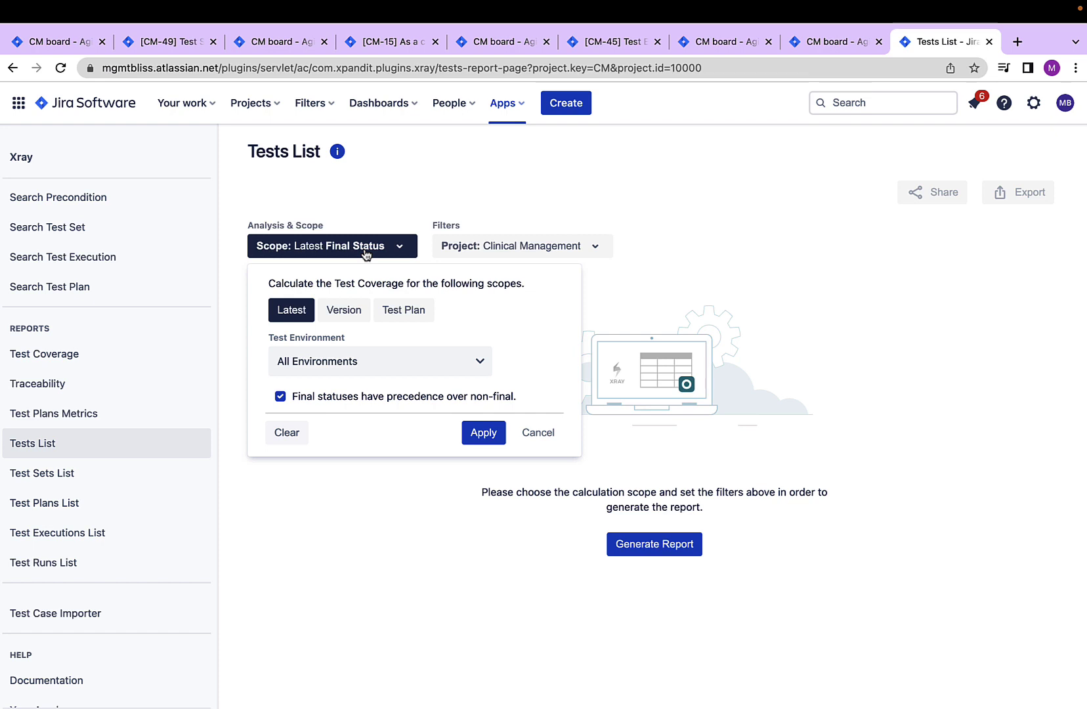
left_click(502, 253)
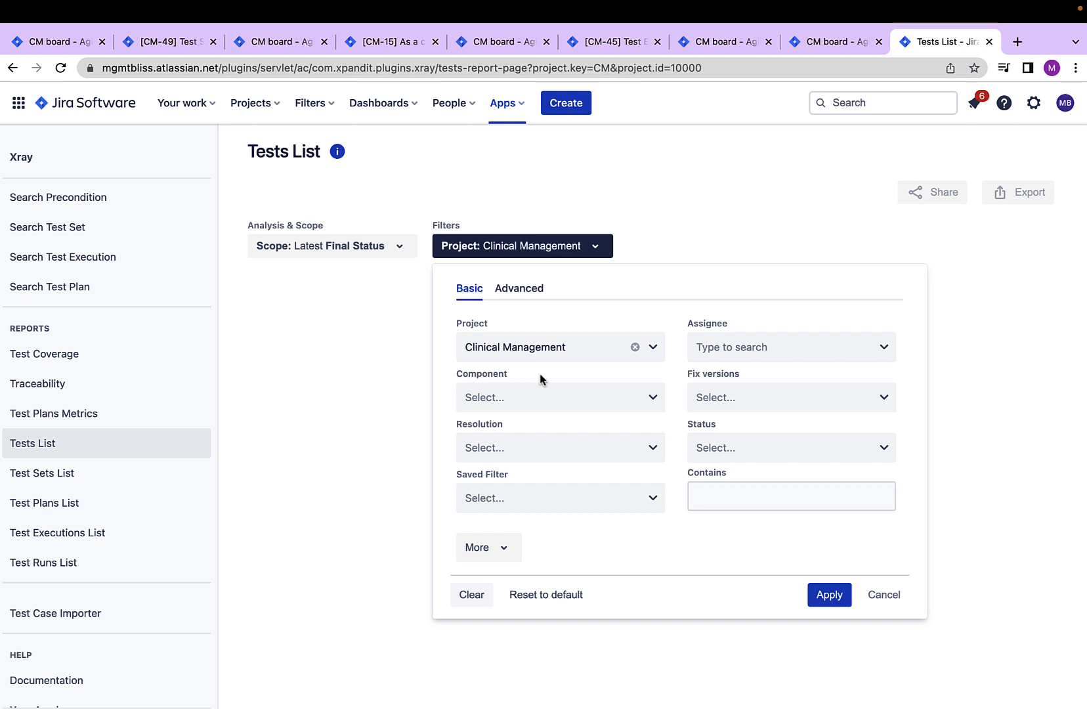
left_click(872, 593)
left_click(642, 550)
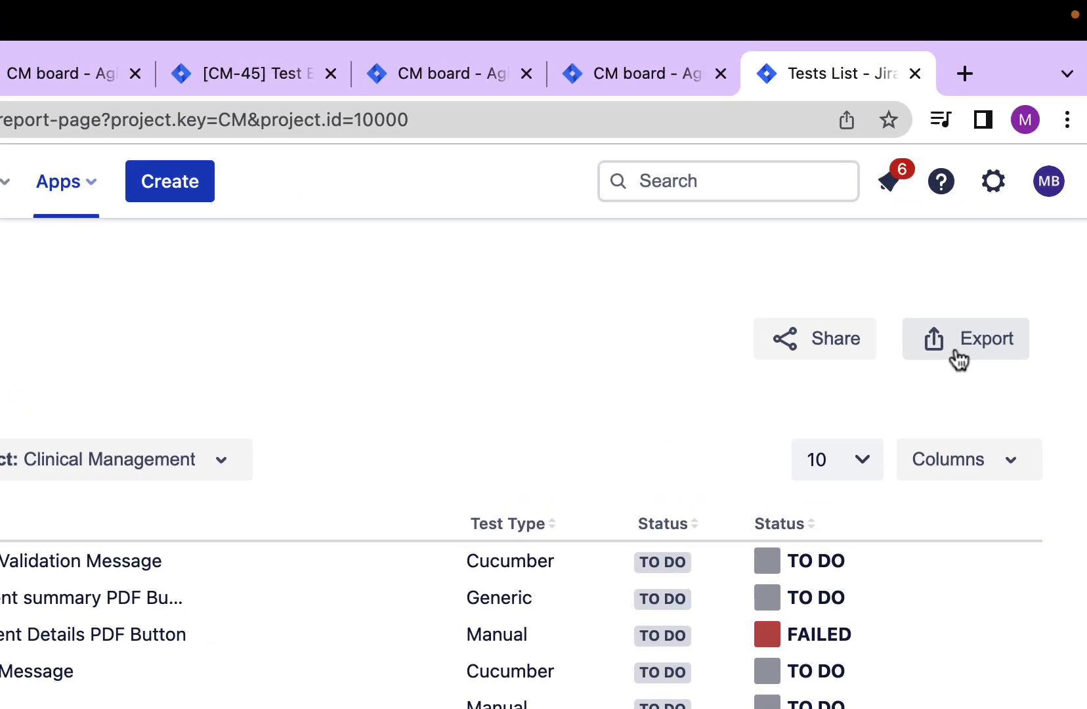
left_click(959, 360)
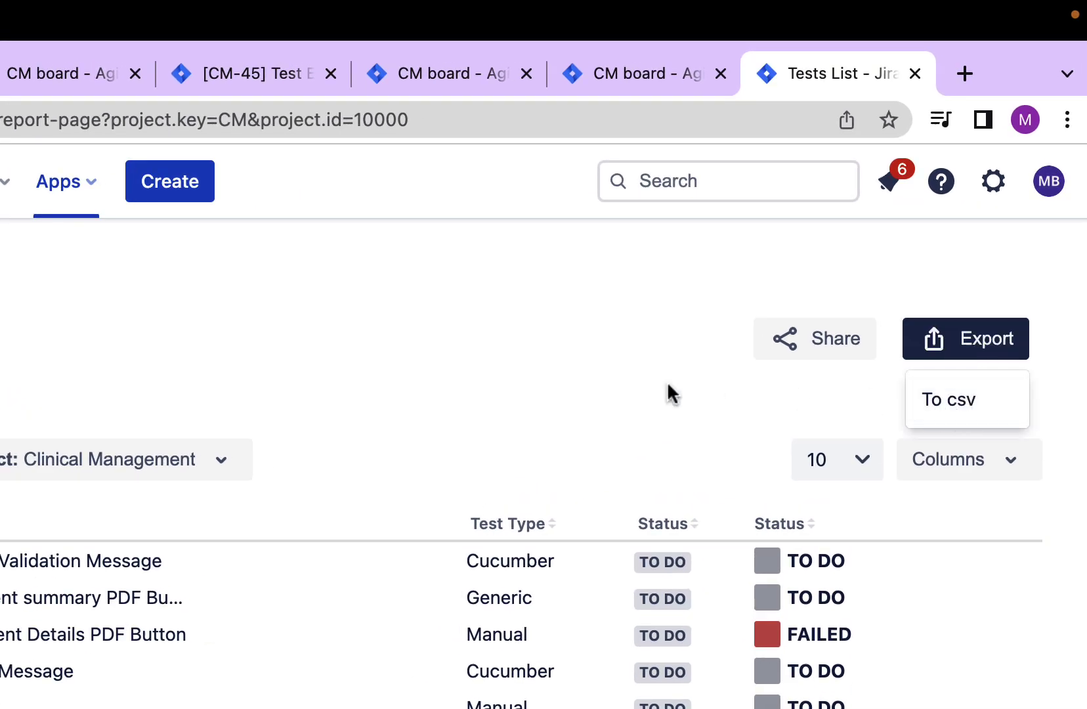
left_click(509, 399)
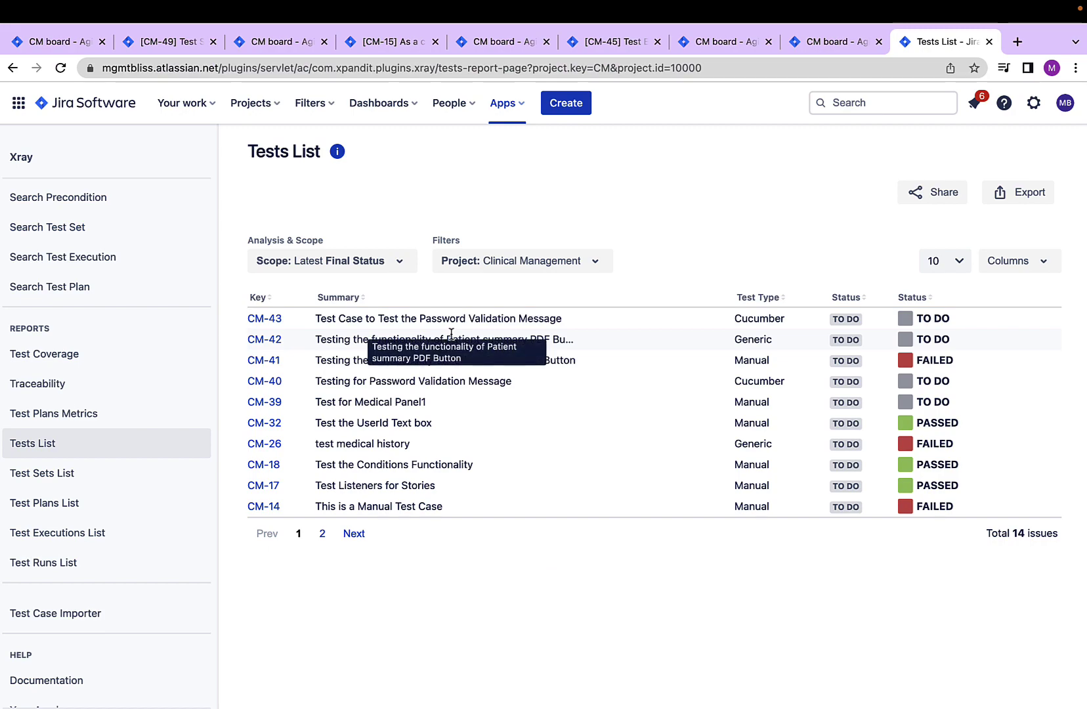
Step: Generate the Test Sets List report and review its column choices without changes
left_click(50, 475)
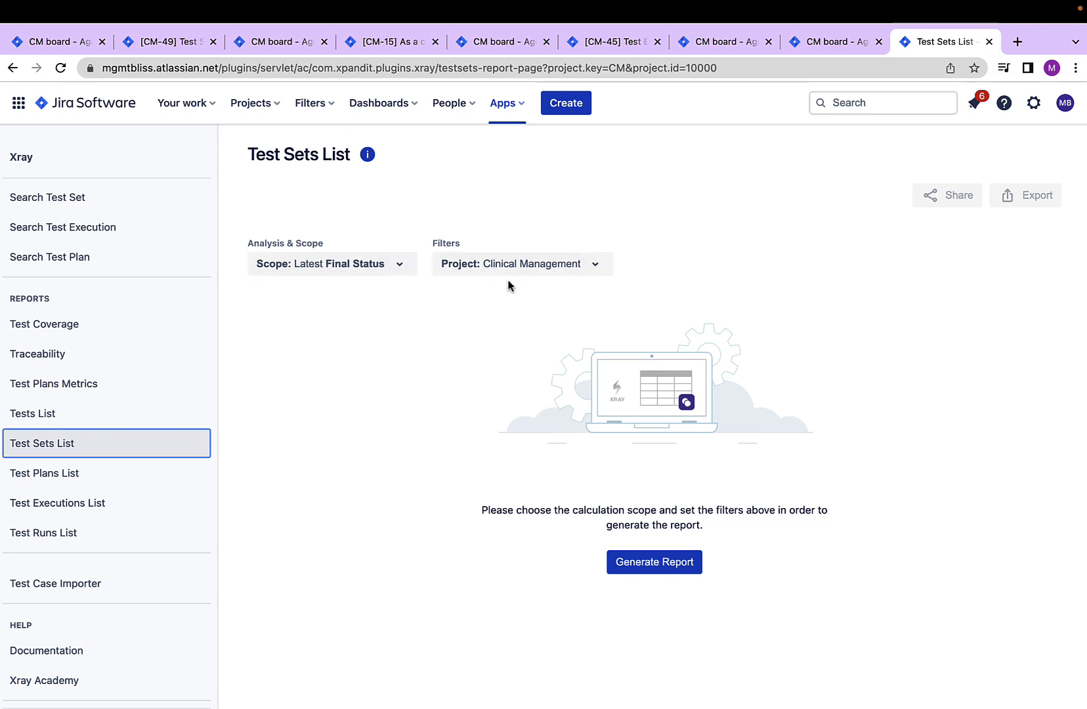
left_click(667, 570)
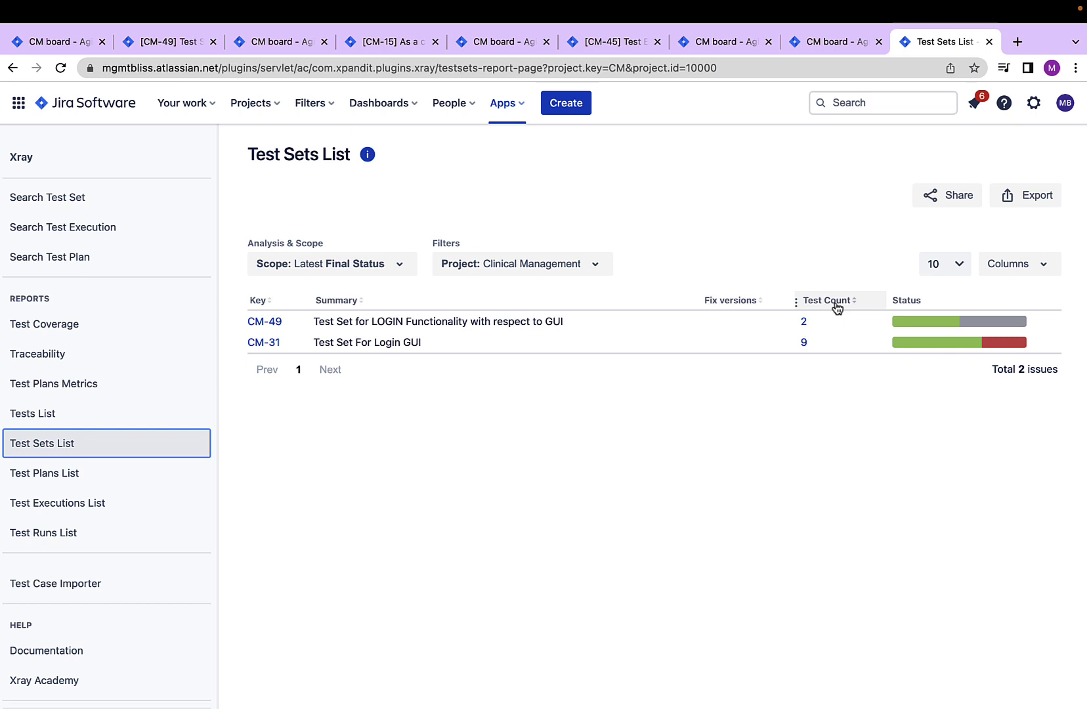
left_click(1014, 266)
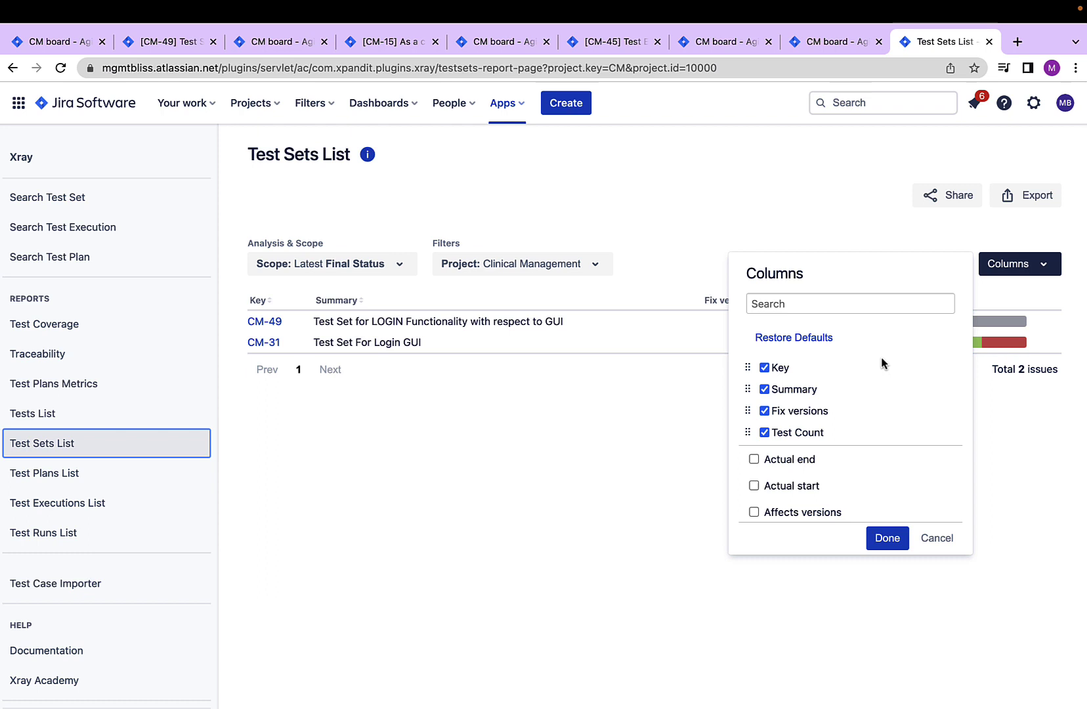
scroll(883, 363, "down", 12)
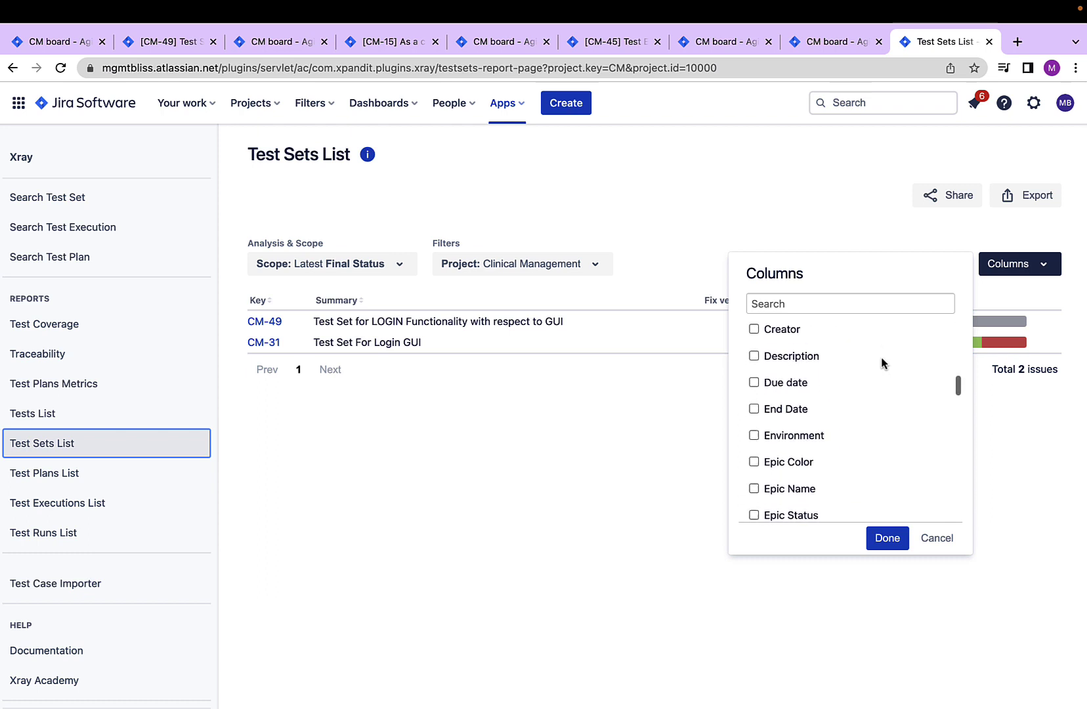
scroll(883, 363, "down", 10)
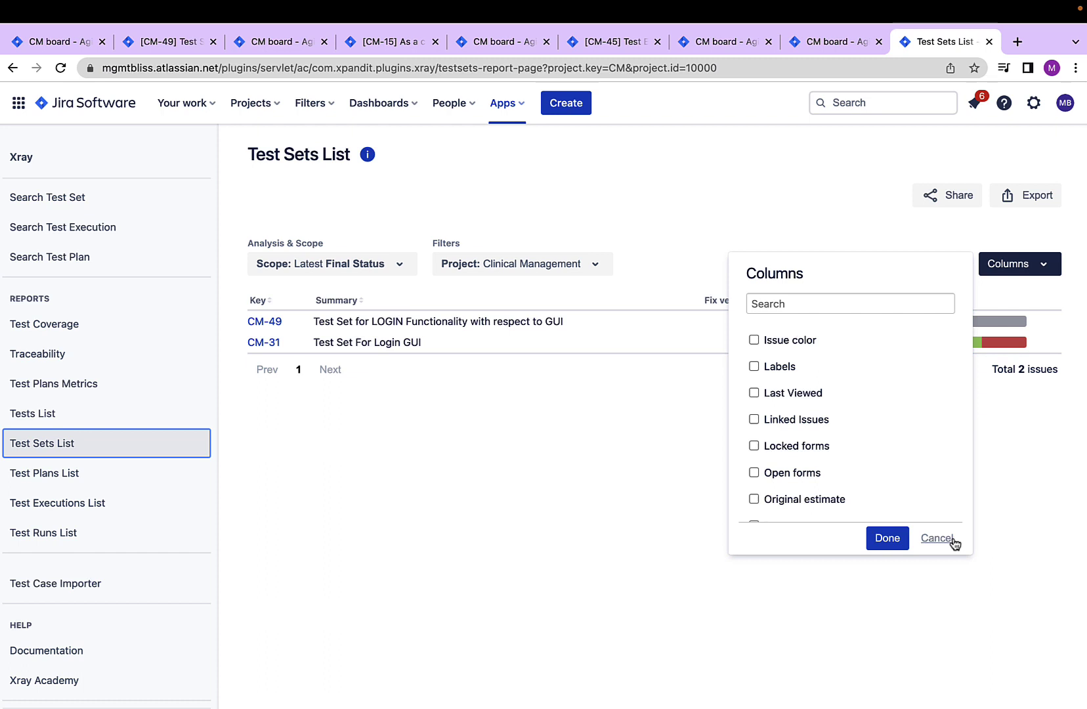
left_click(953, 540)
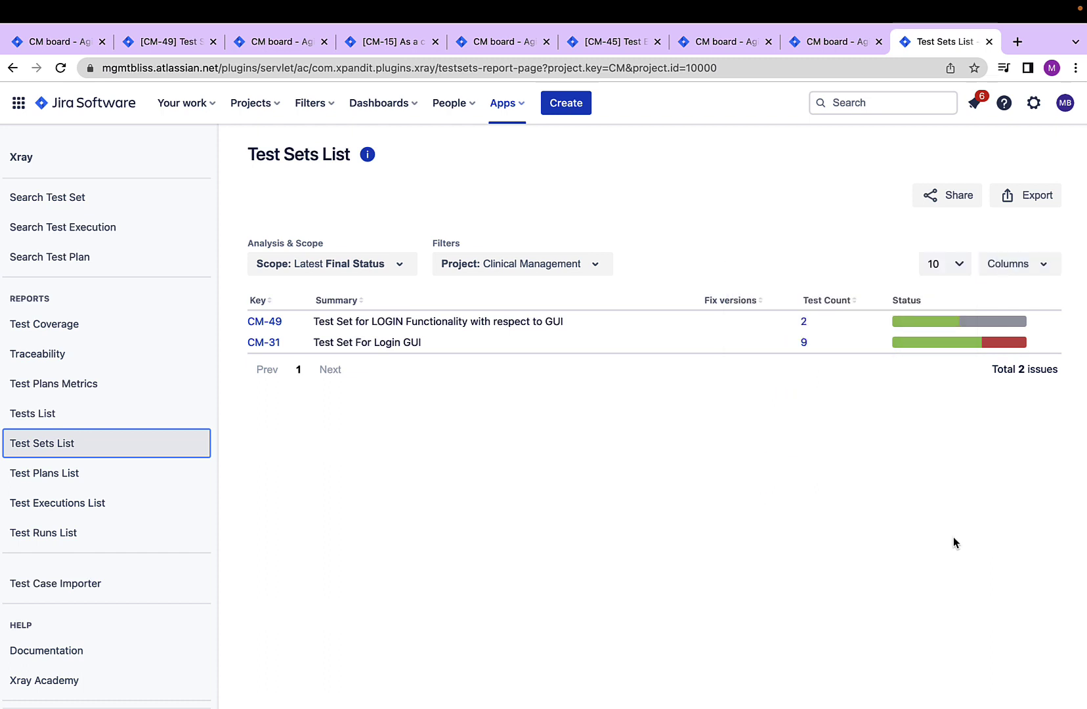
Step: Check the Test Sets export options, then open the Test Plans List report
left_click(1035, 197)
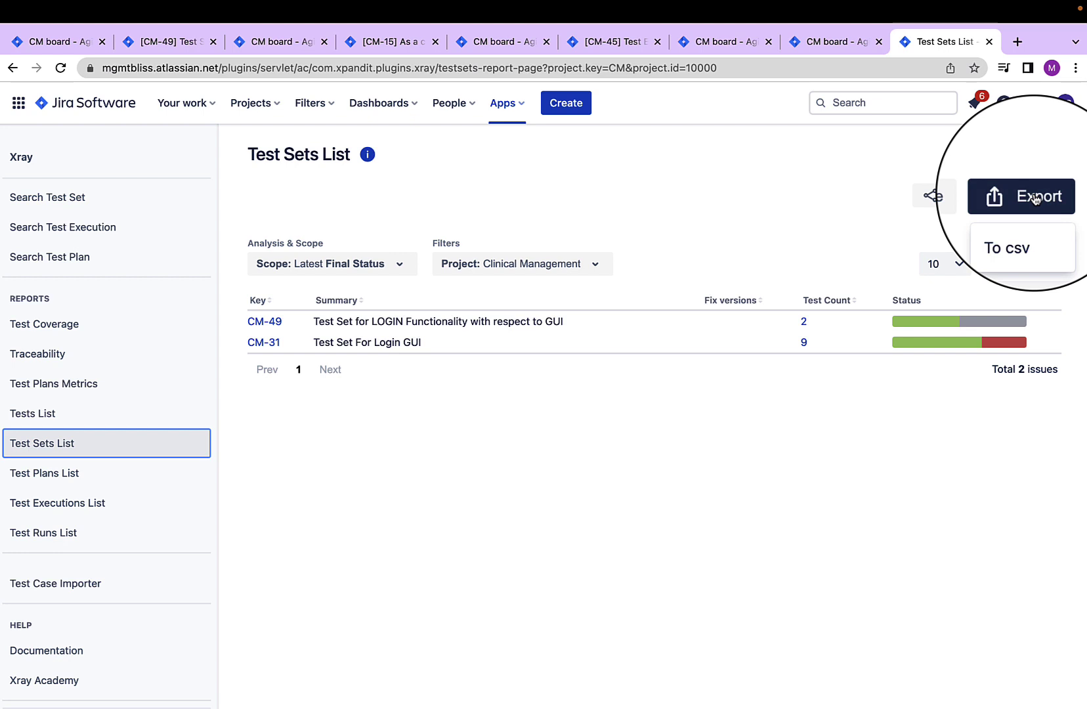
left_click(853, 243)
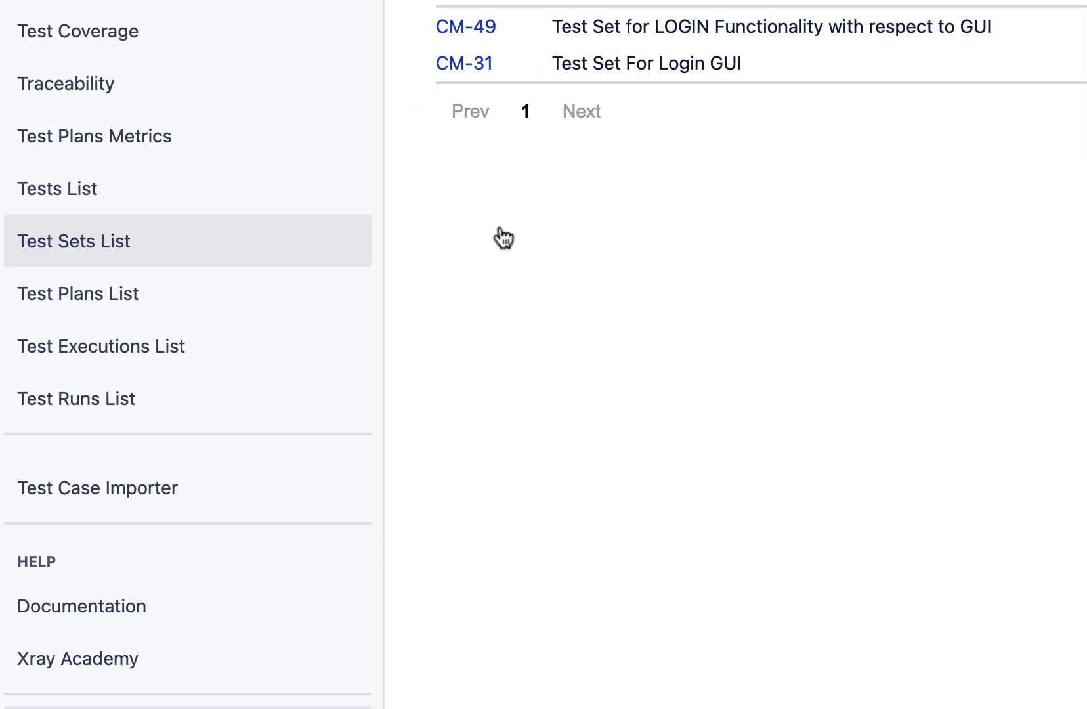
left_click(65, 478)
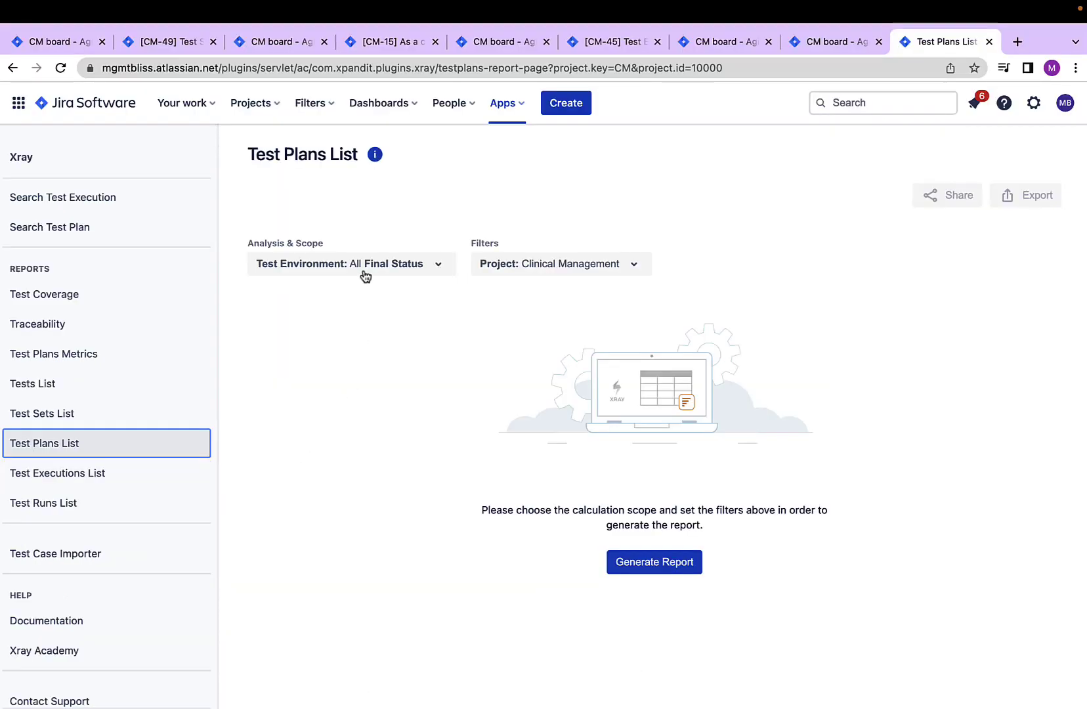
Step: Generate the Test Plans List with the Clinical Management scope and project filters, listing CM-51, CM-38, CM-36
left_click(280, 265)
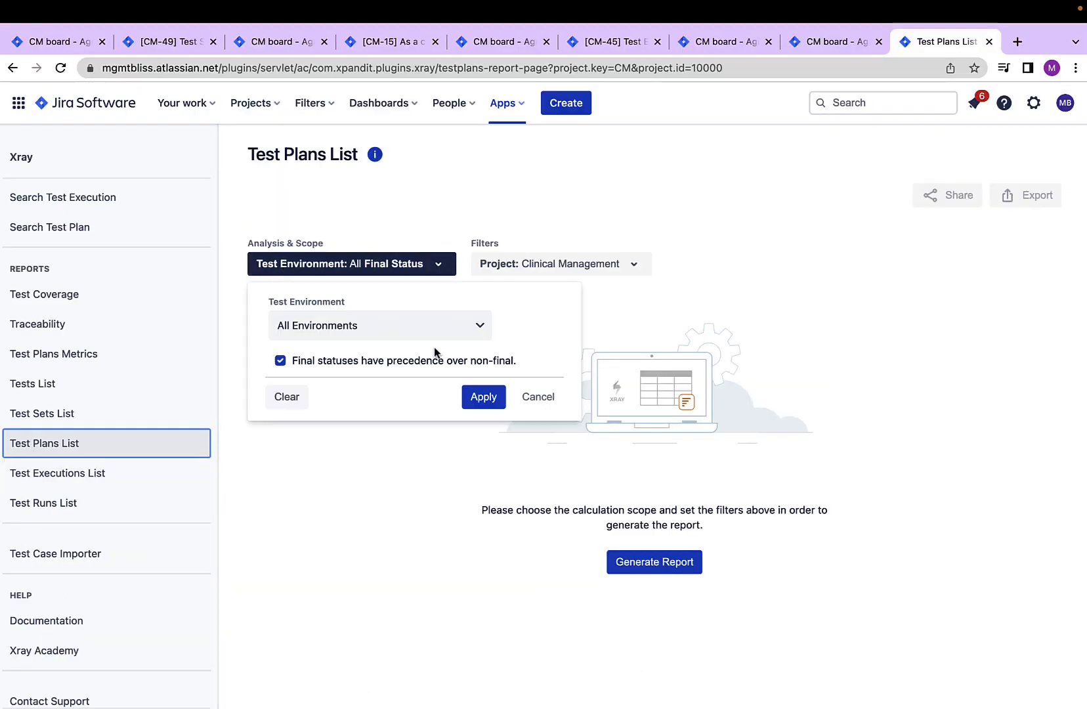
left_click(576, 269)
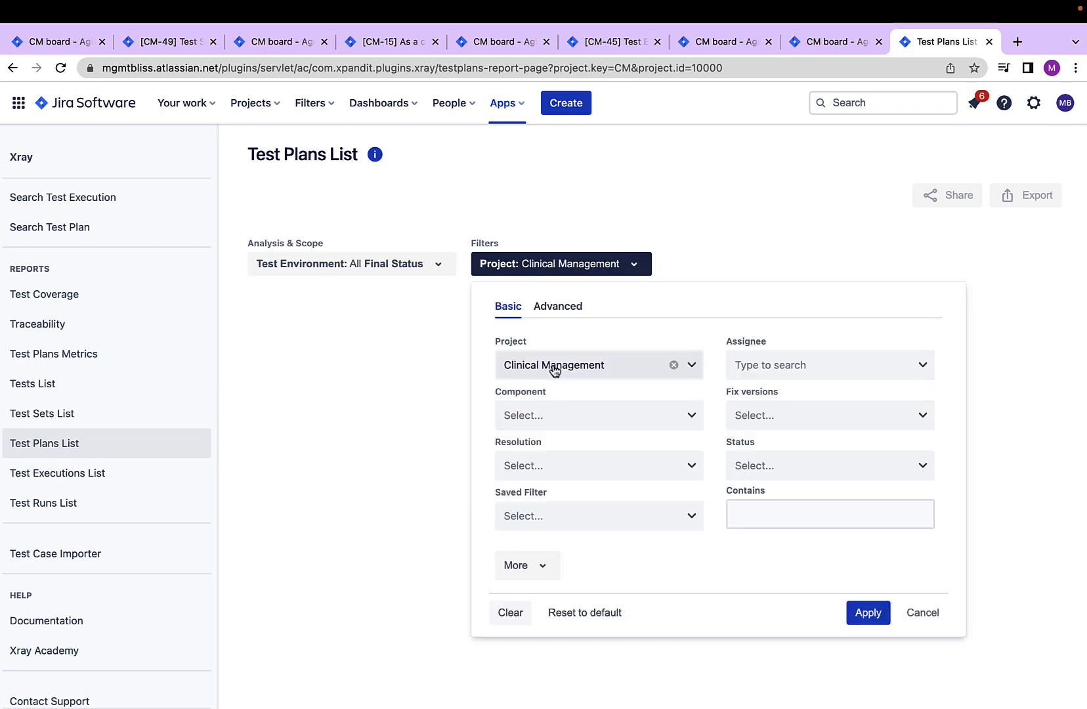
left_click(440, 373)
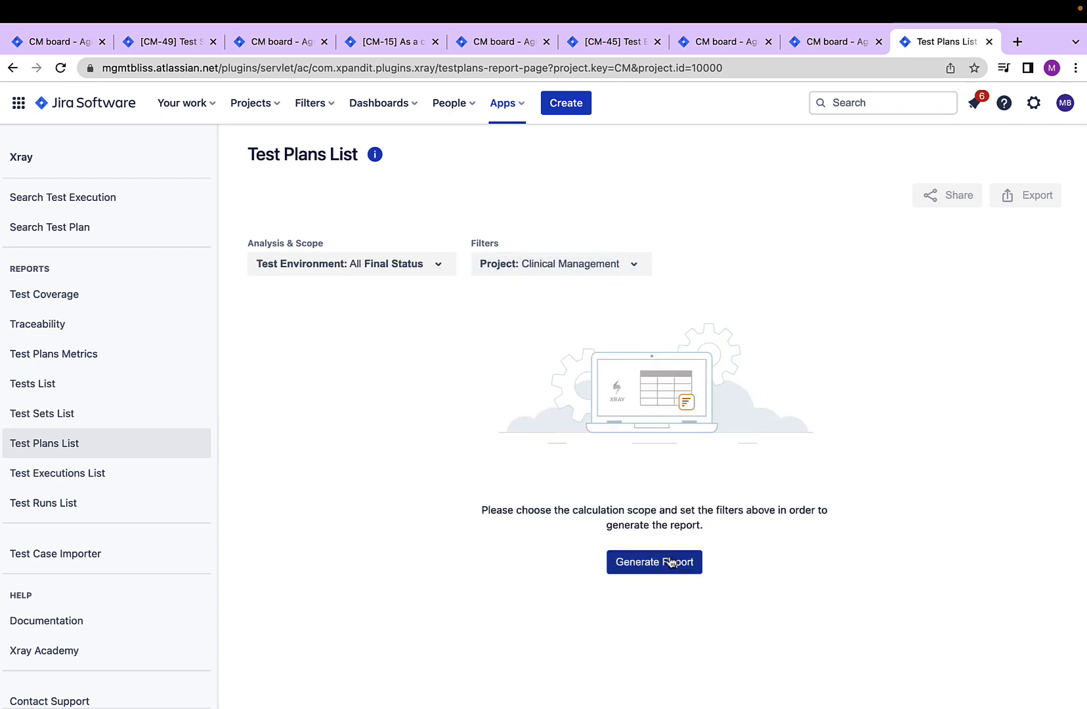
left_click(614, 562)
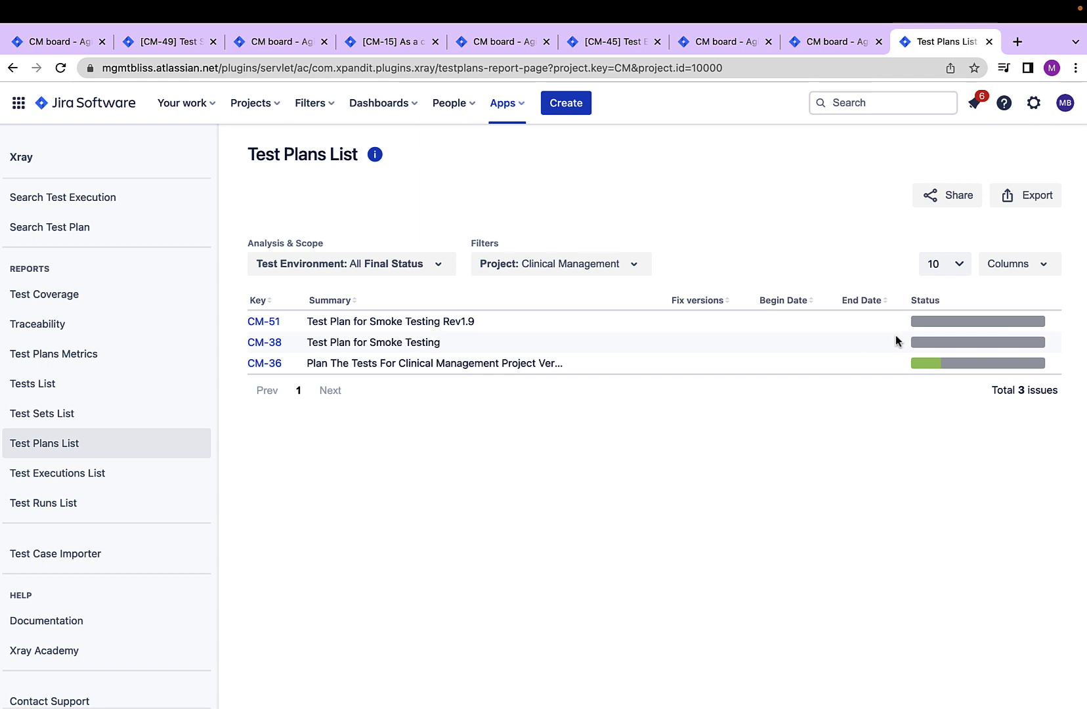
Step: Review the Test Plans columns unchanged and export the report to CSV
left_click(1036, 271)
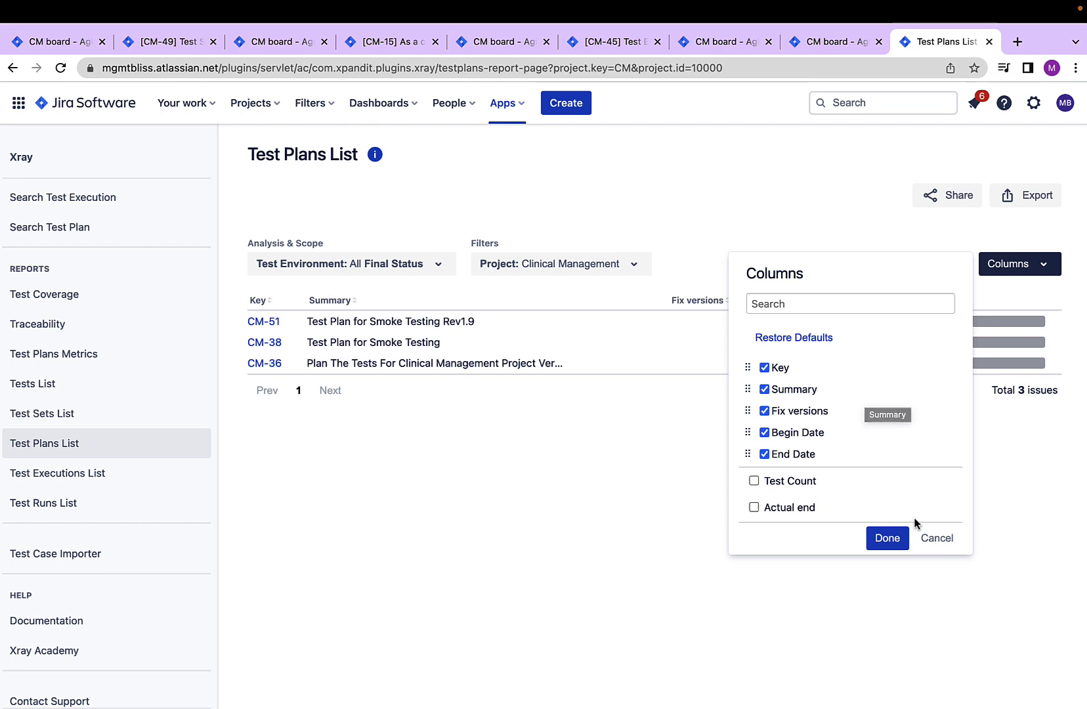
scroll(852, 484, "down", 5)
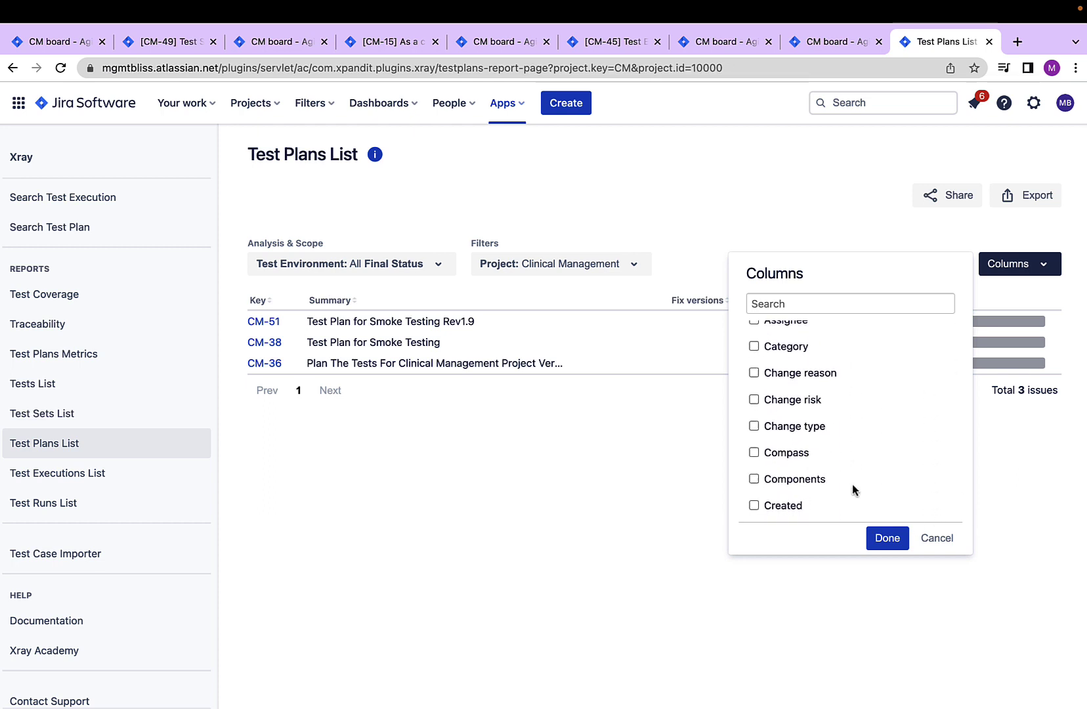
left_click(939, 549)
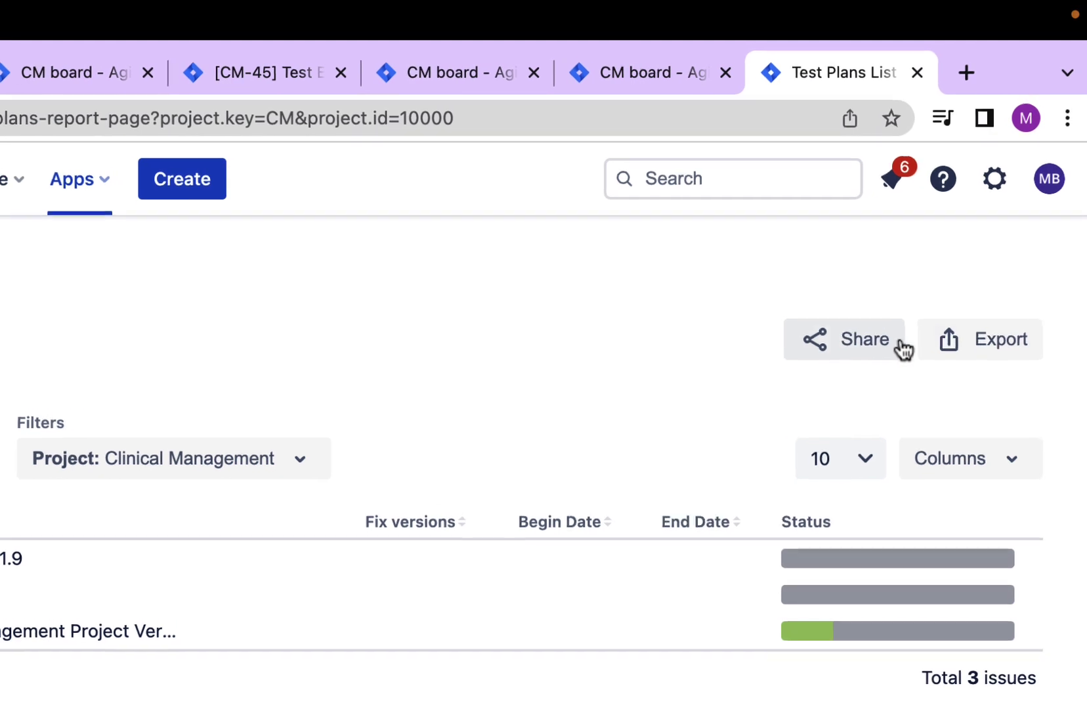
left_click(1002, 351)
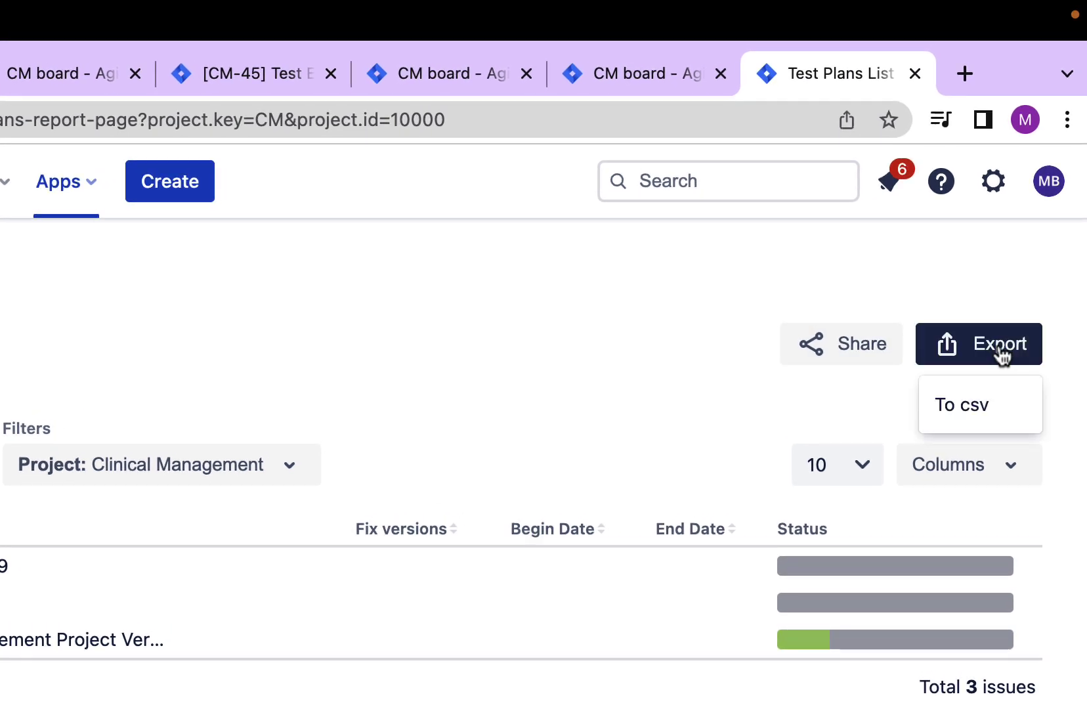
left_click(996, 408)
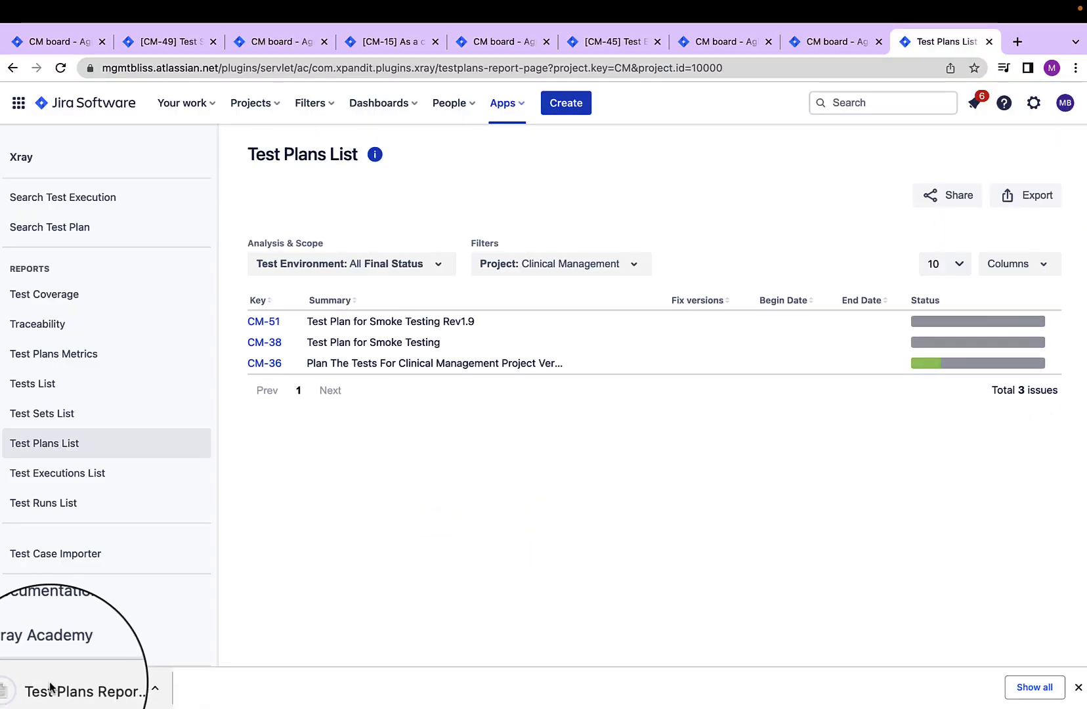
Step: Review the exported Test Plans CSV in Numbers, then open the Test Executions List report
left_click(75, 695)
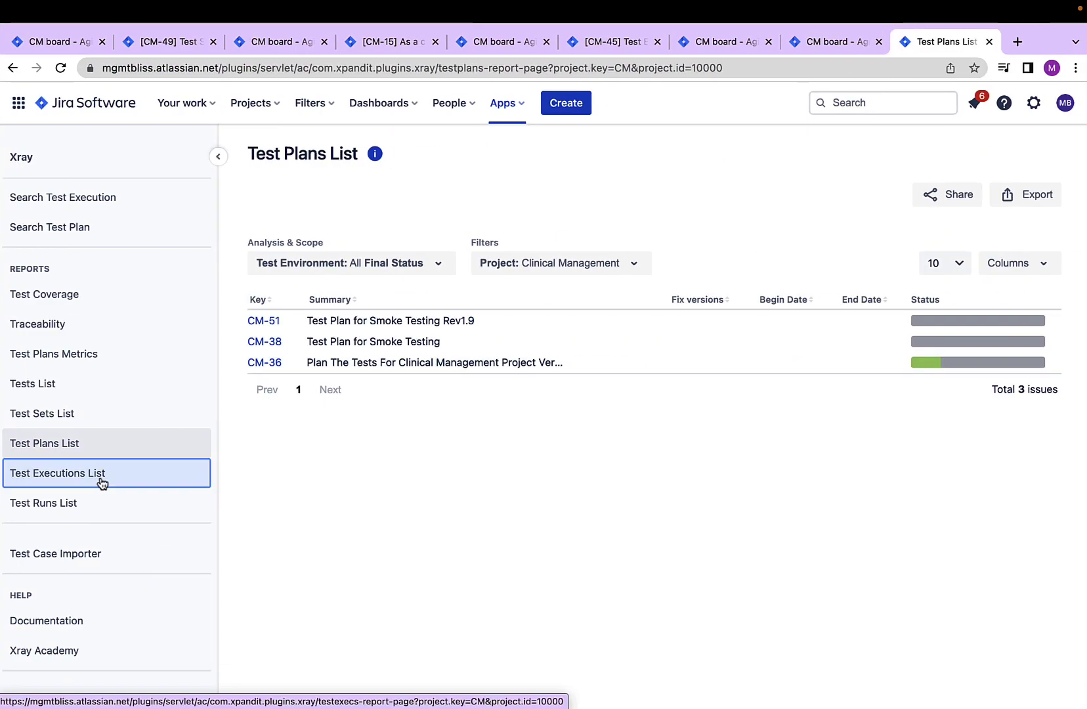
left_click(100, 479)
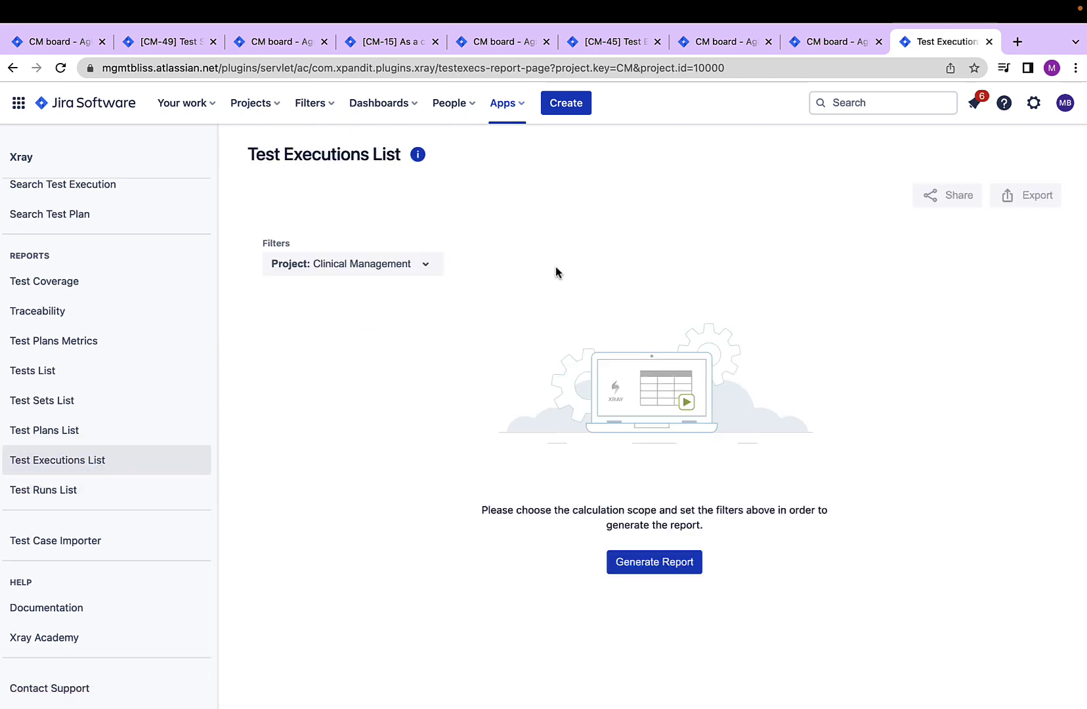
Step: Filter the Test Executions List with JQL: project = "Clinical Management" and priority = Highest
left_click(432, 267)
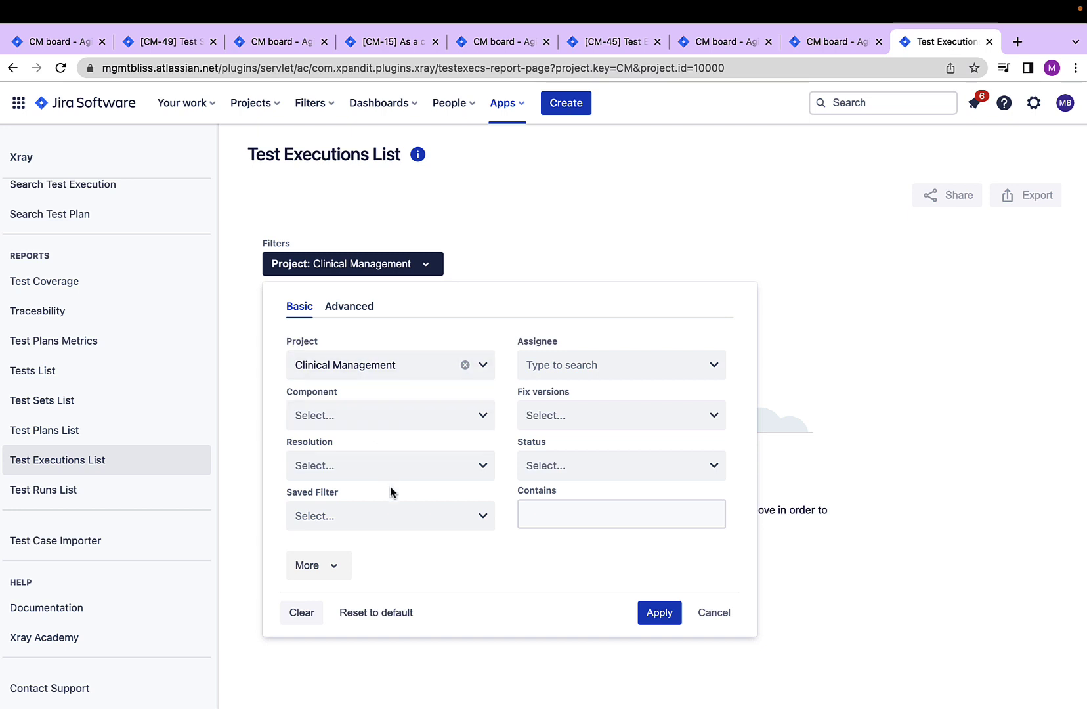
left_click(347, 314)
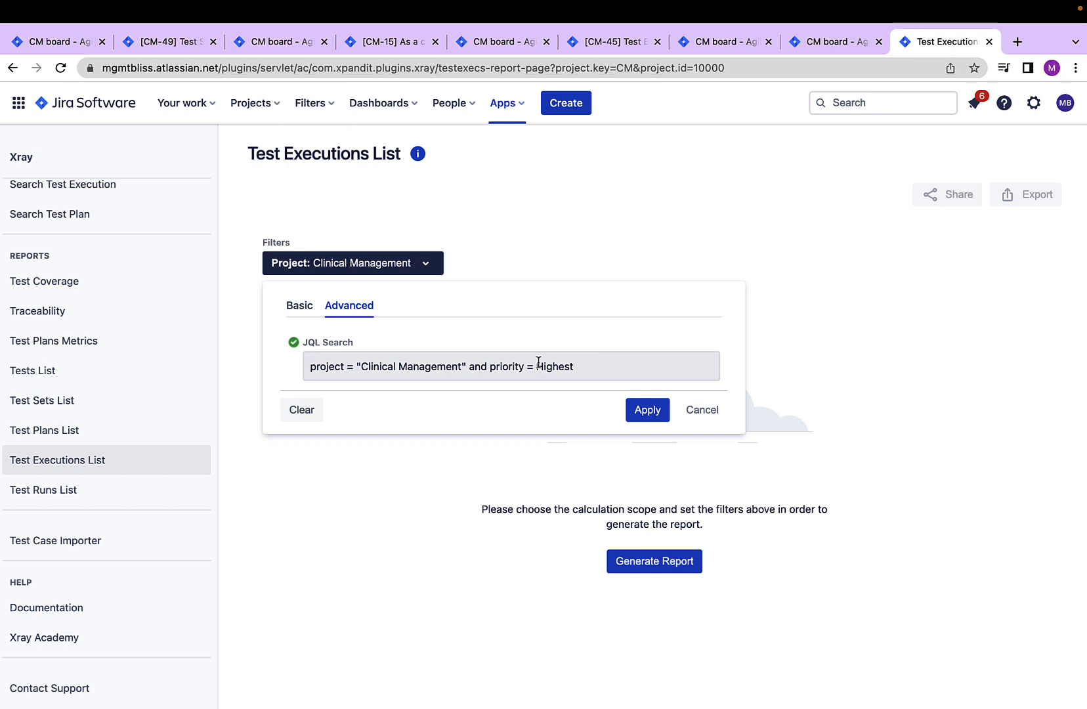
Step: Generate the Test Executions List, showing 10 executions CM-50 to CM-21, and review its columns
left_click(646, 409)
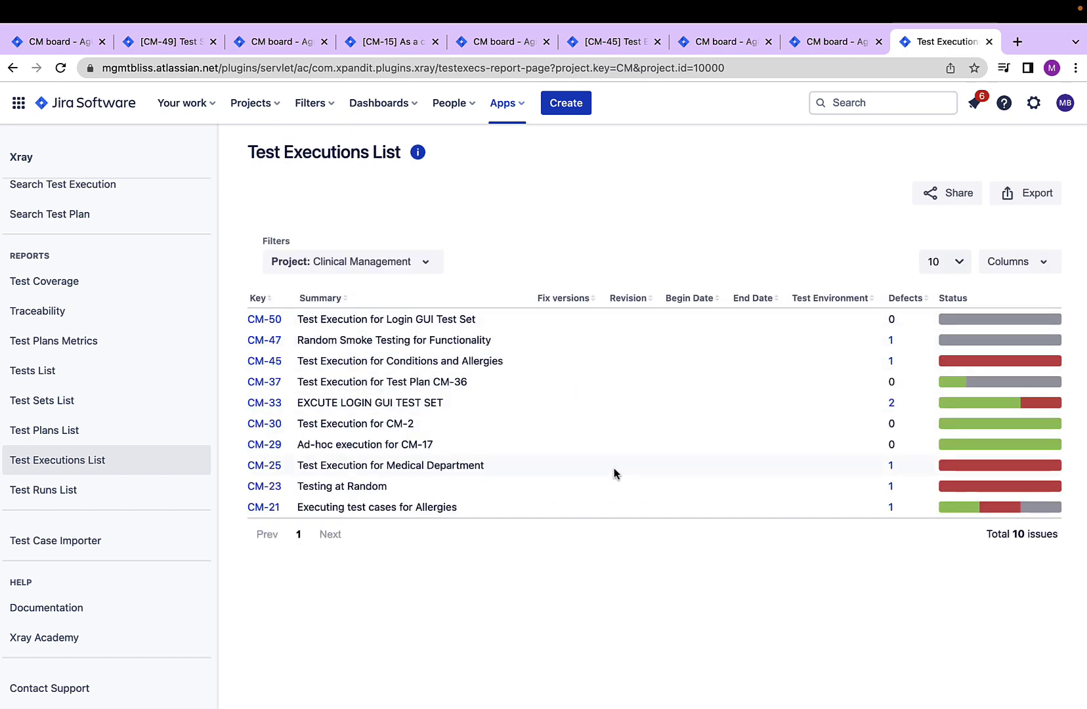
left_click(1025, 262)
scroll(849, 403, "down", 6)
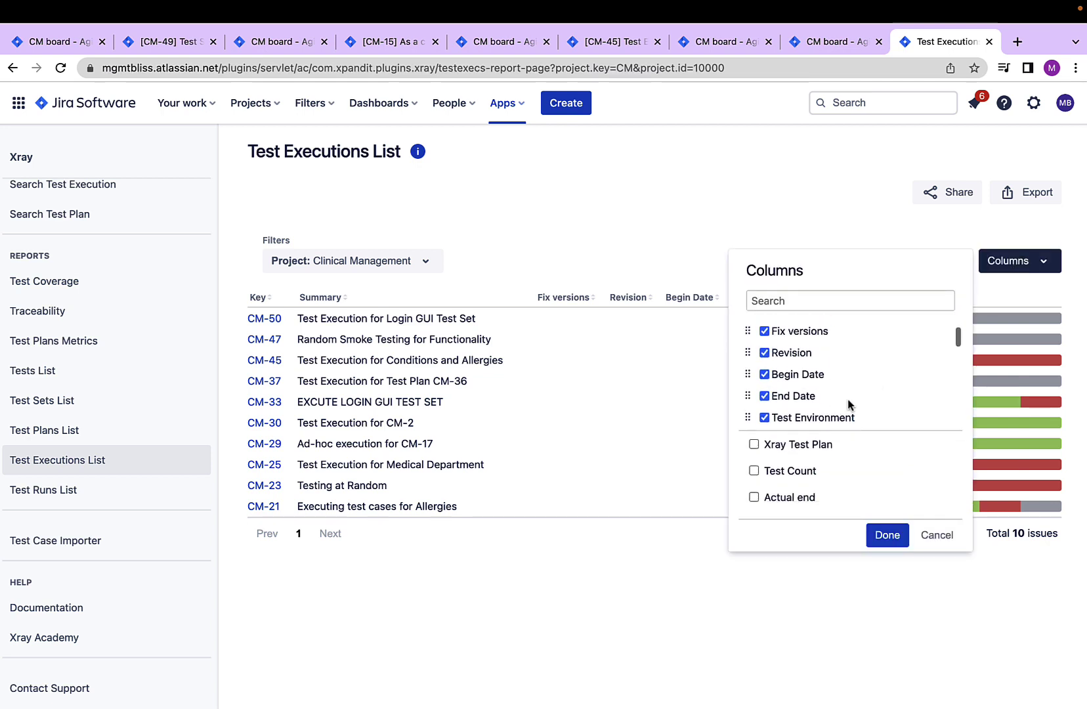
scroll(848, 403, "down", 8)
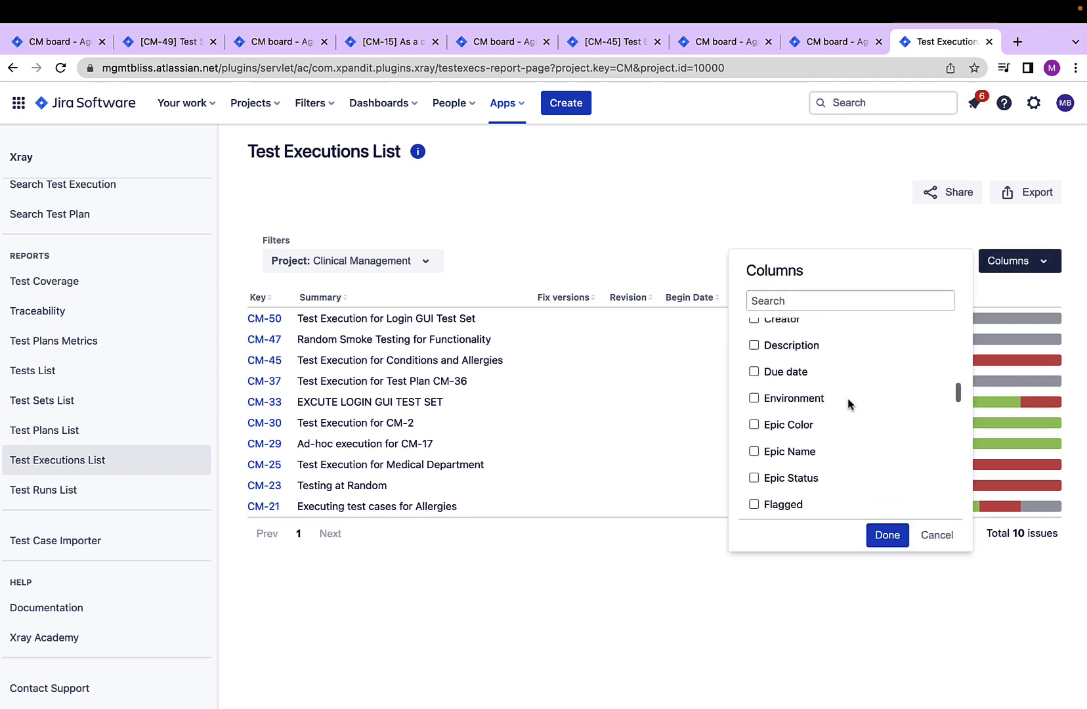
scroll(848, 403, "up", 3)
scroll(847, 397, "up", 6)
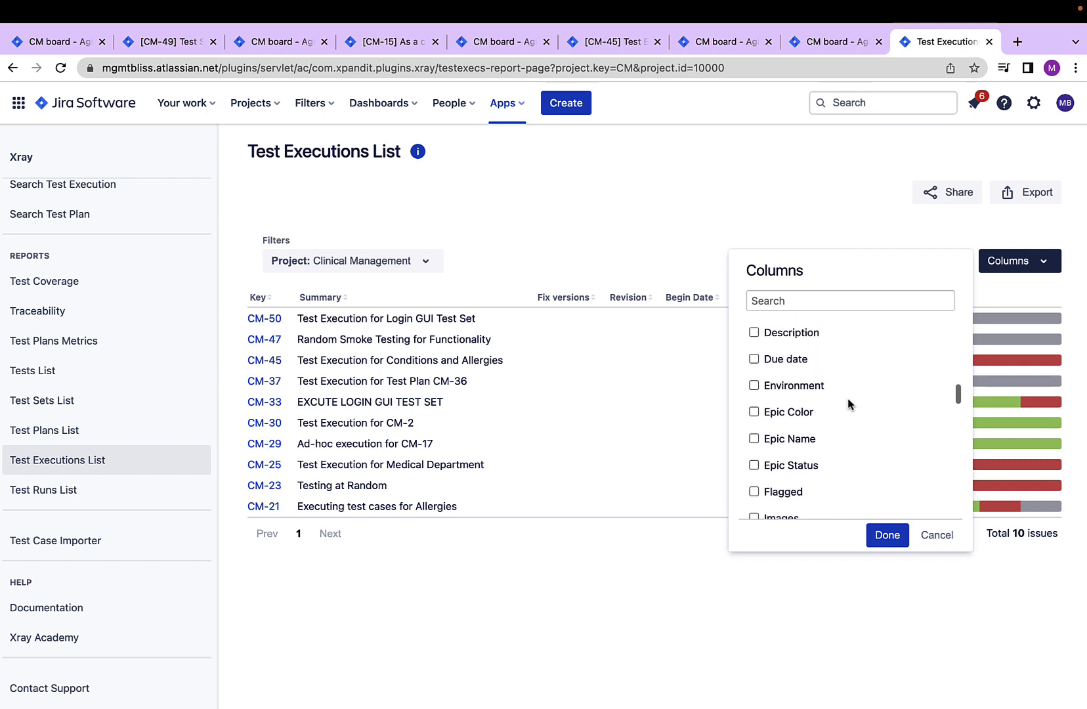
left_click(1041, 191)
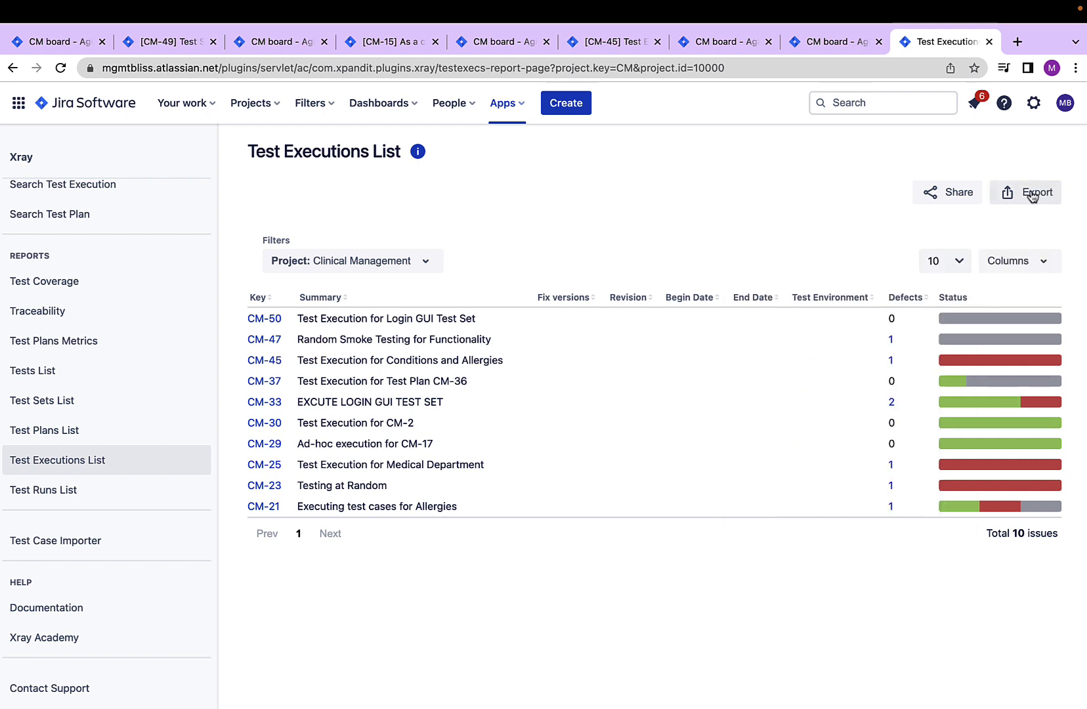
Step: Get the executions report's shareable link and close the sharing popup
left_click(1032, 195)
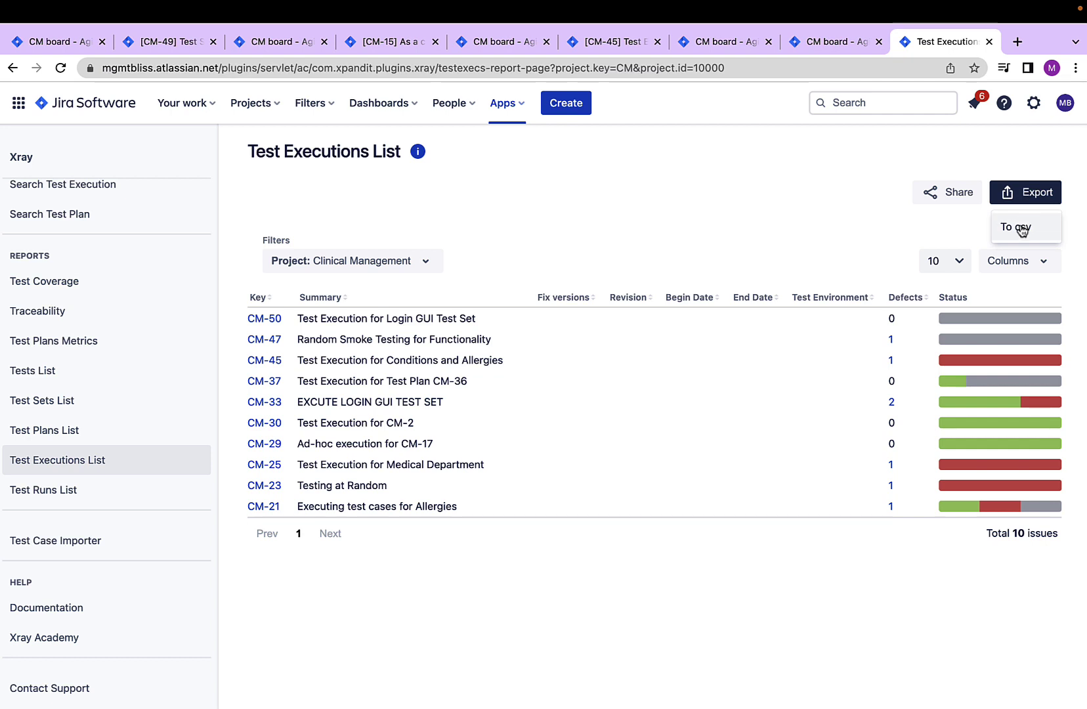
left_click(966, 192)
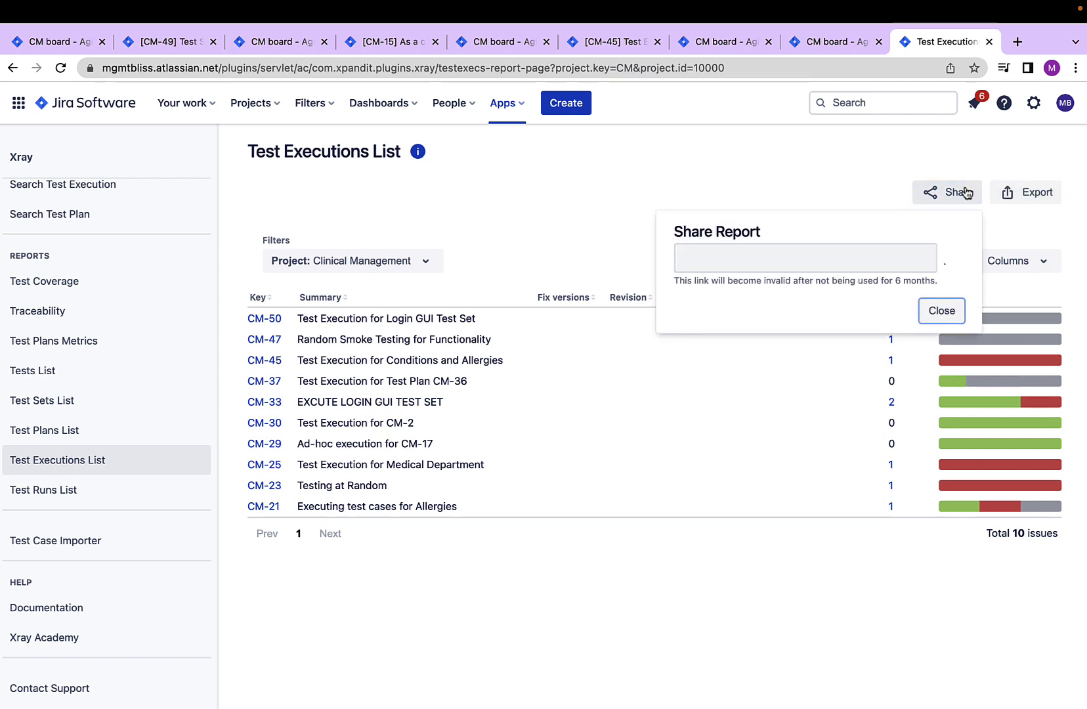
left_click(942, 310)
Step: Open the Test Runs List report and browse its Clinical Management filter settings
left_click(50, 496)
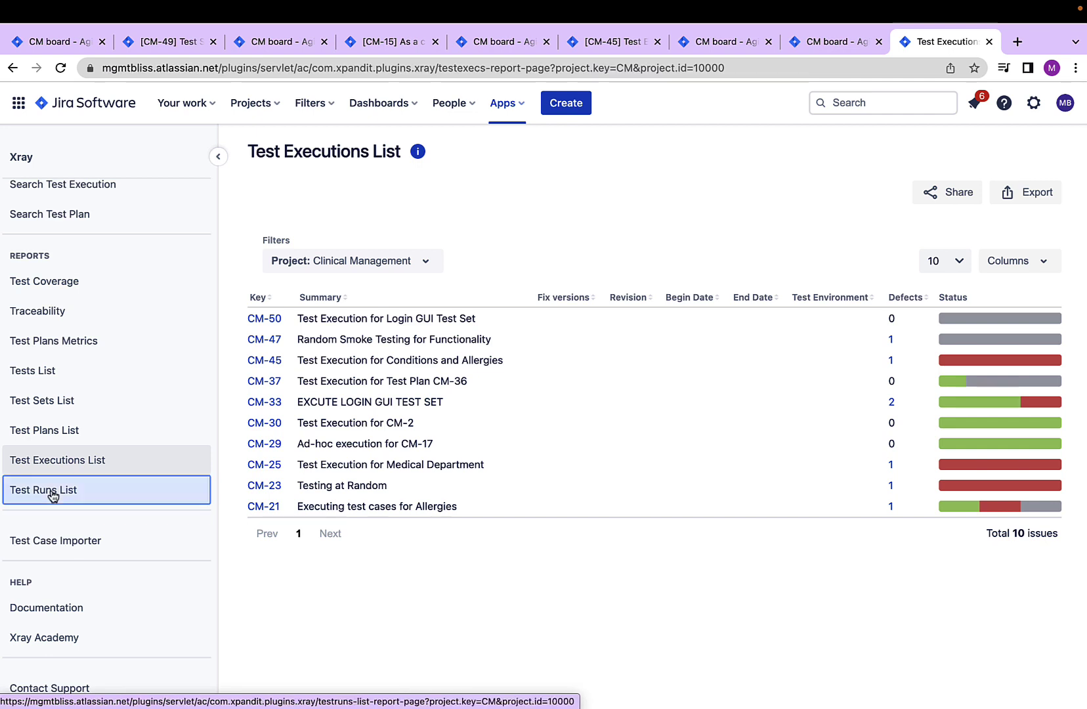
left_click(332, 251)
scroll(438, 344, "down", 3)
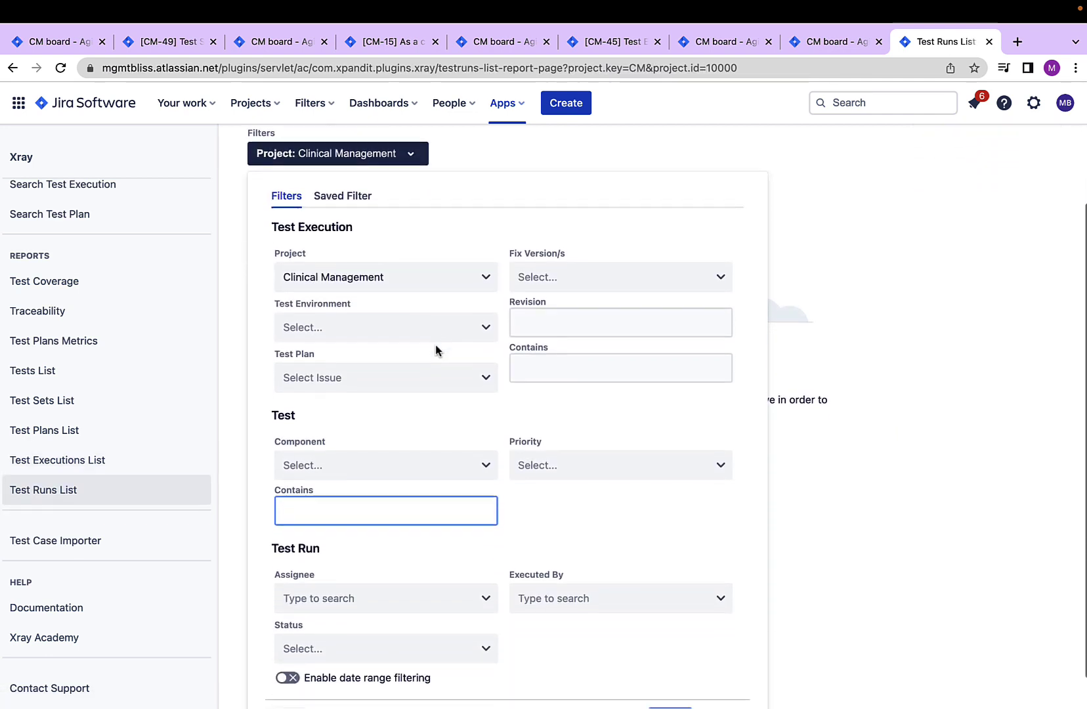
scroll(440, 354, "up", 3)
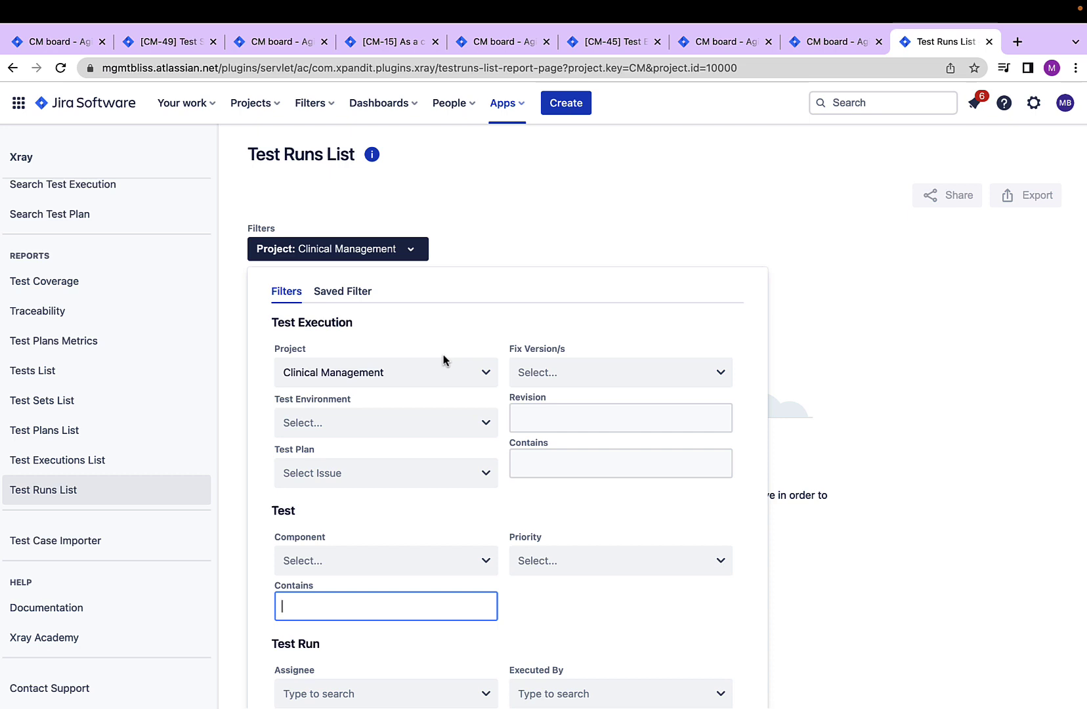
scroll(525, 538, "down", 3)
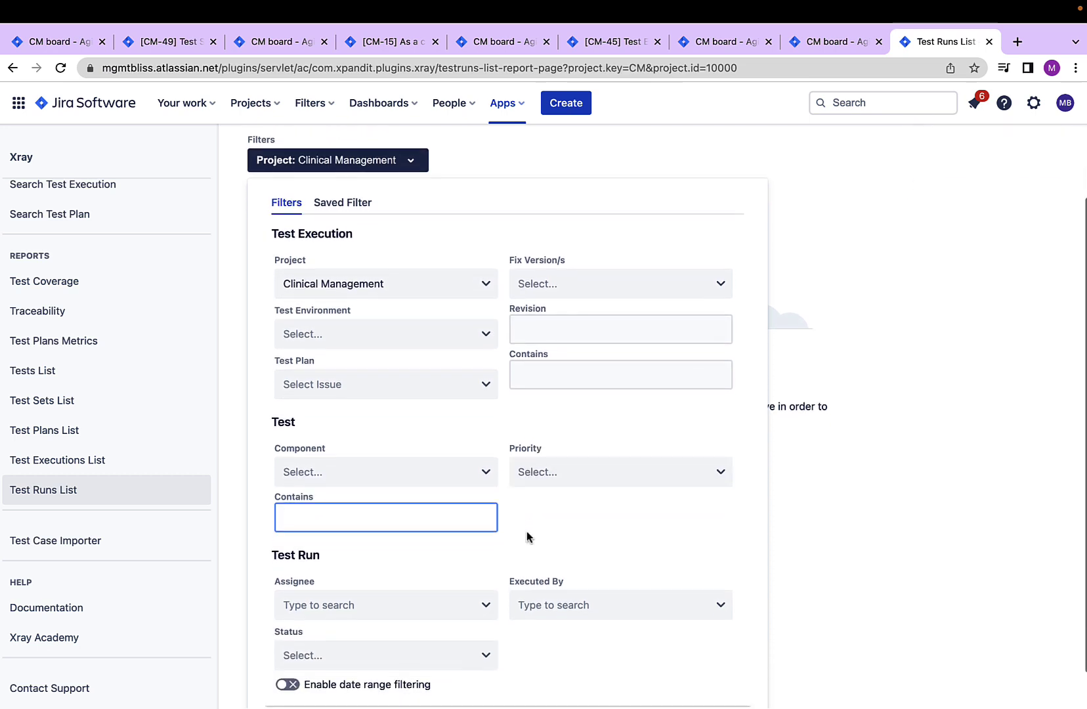
left_click(526, 537)
scroll(443, 446, "down", 2)
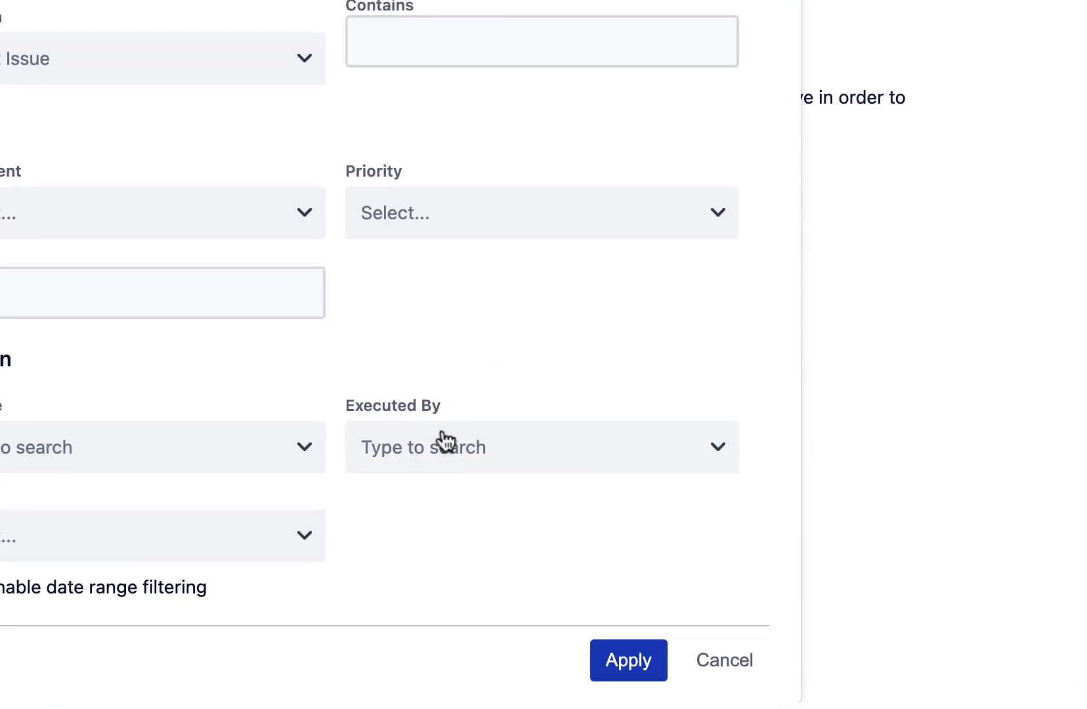
Step: Limit the runs to those executed by the project user with status FAILED, and apply
left_click(560, 562)
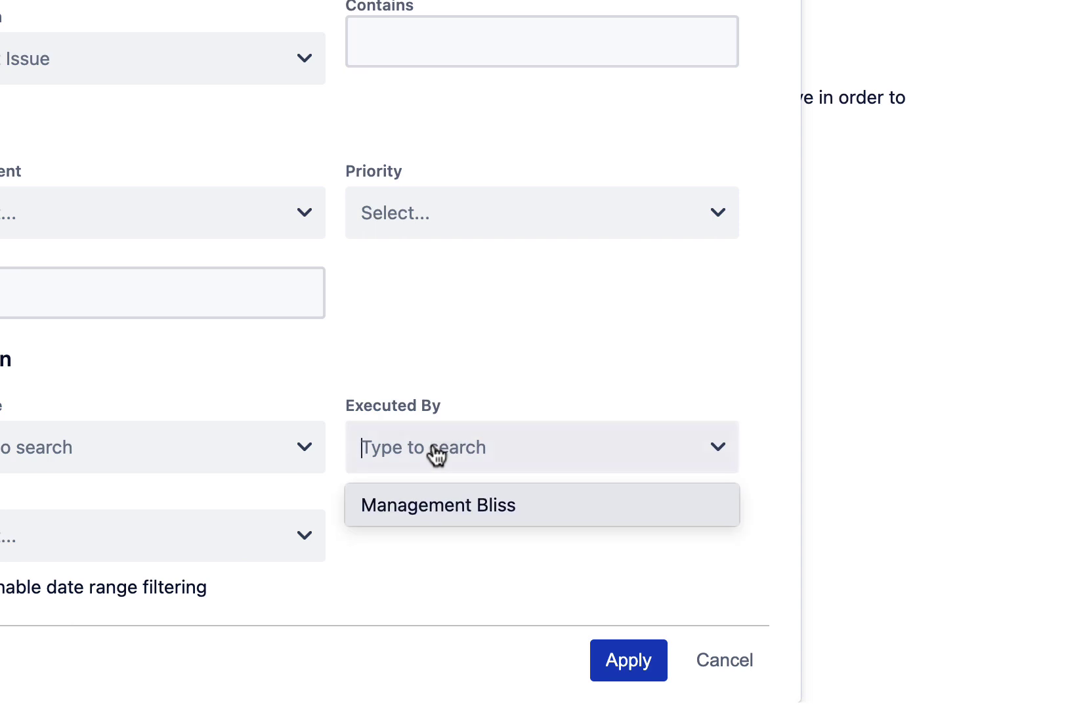
left_click(490, 502)
left_click(155, 453)
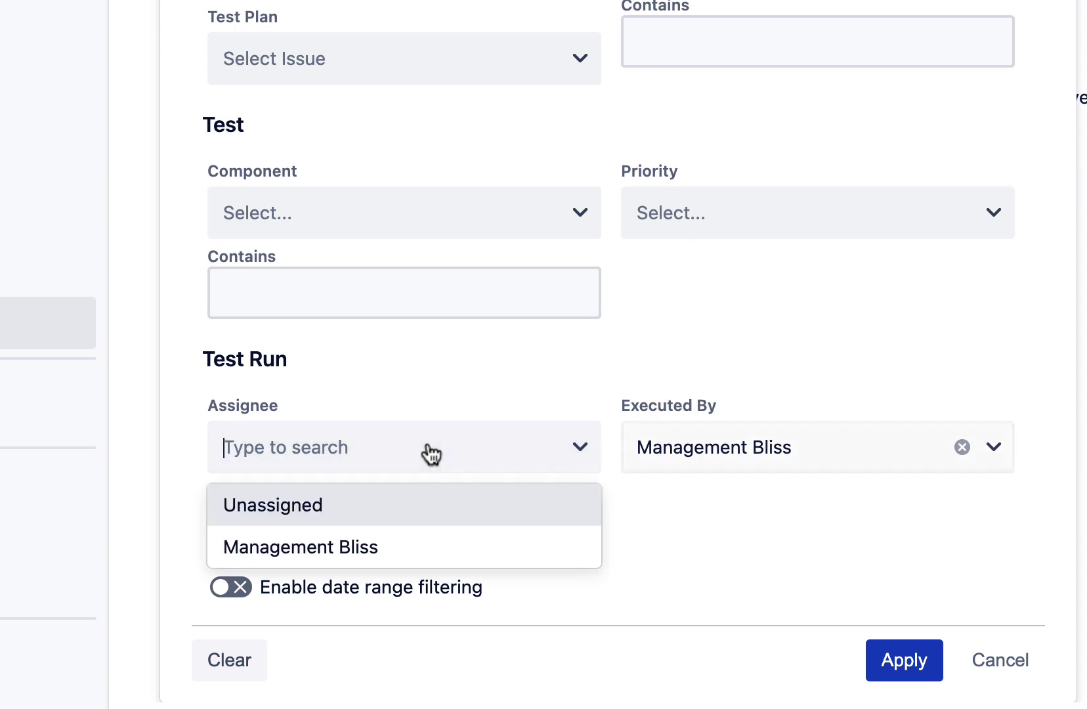
key("Tab")
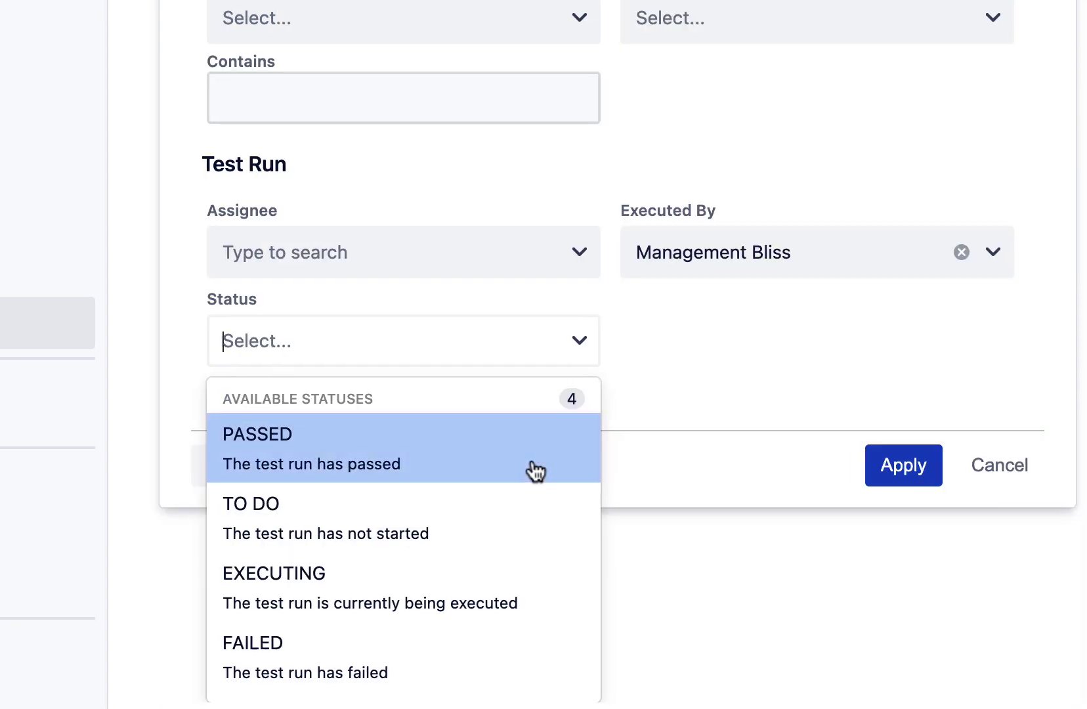
left_click(500, 652)
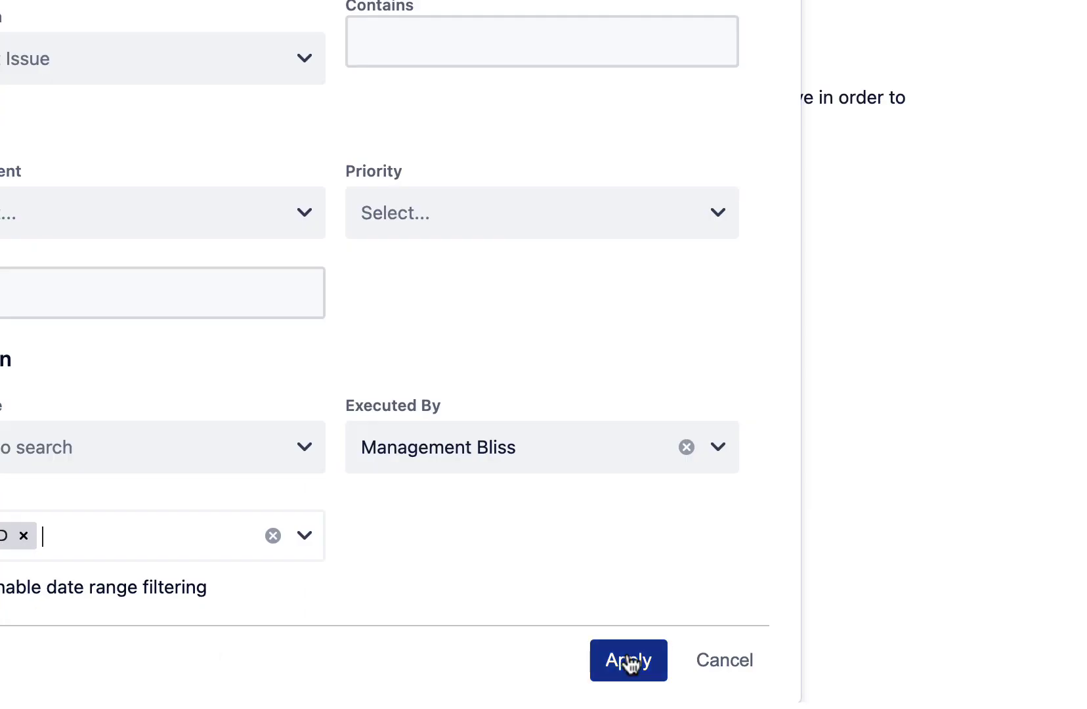
left_click(628, 660)
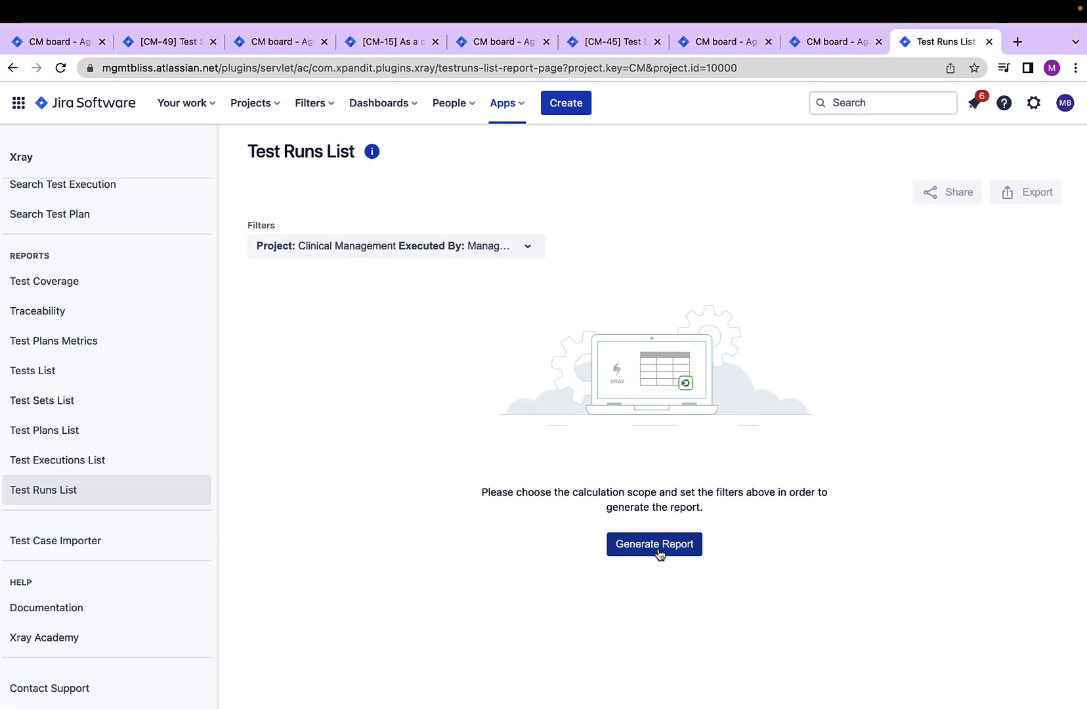
Step: Generate the Test Runs List of seven FAILED runs and add Actual end and Actual start columns
left_click(658, 550)
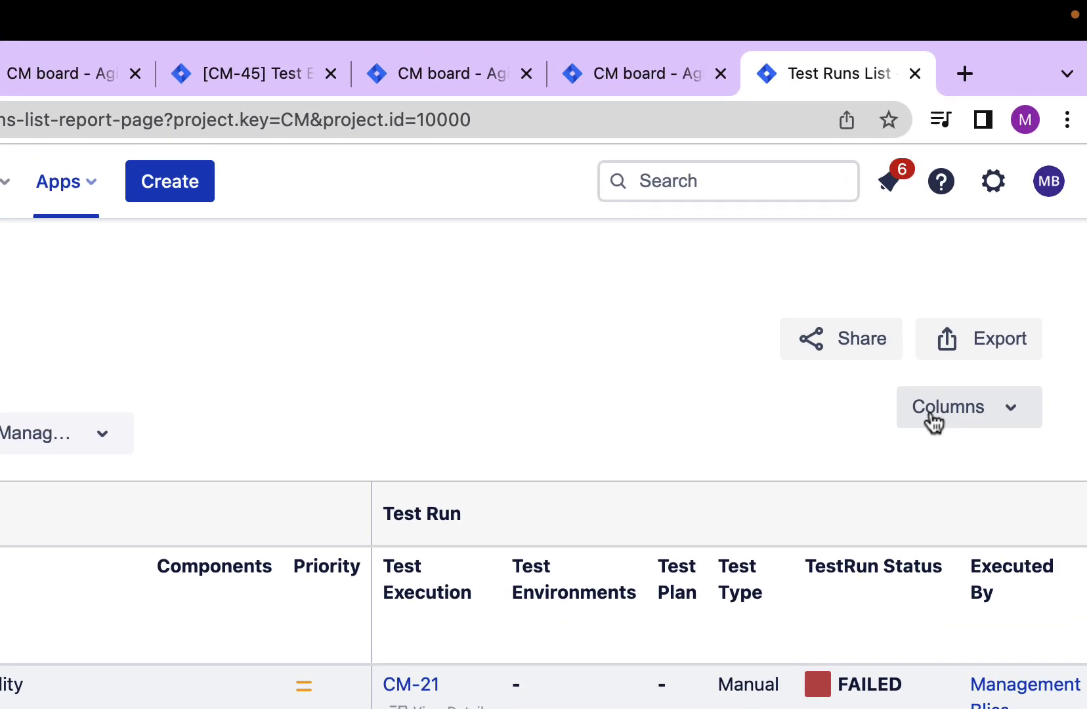
left_click(1000, 239)
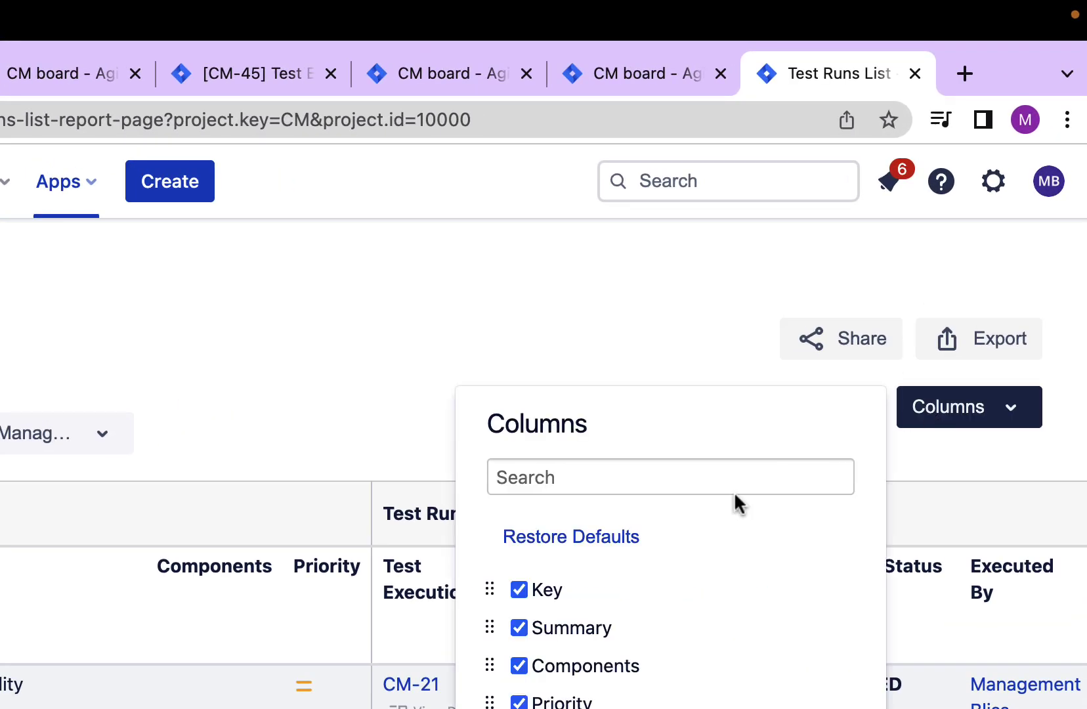
scroll(676, 666, "down", 10)
scroll(679, 659, "down", 5)
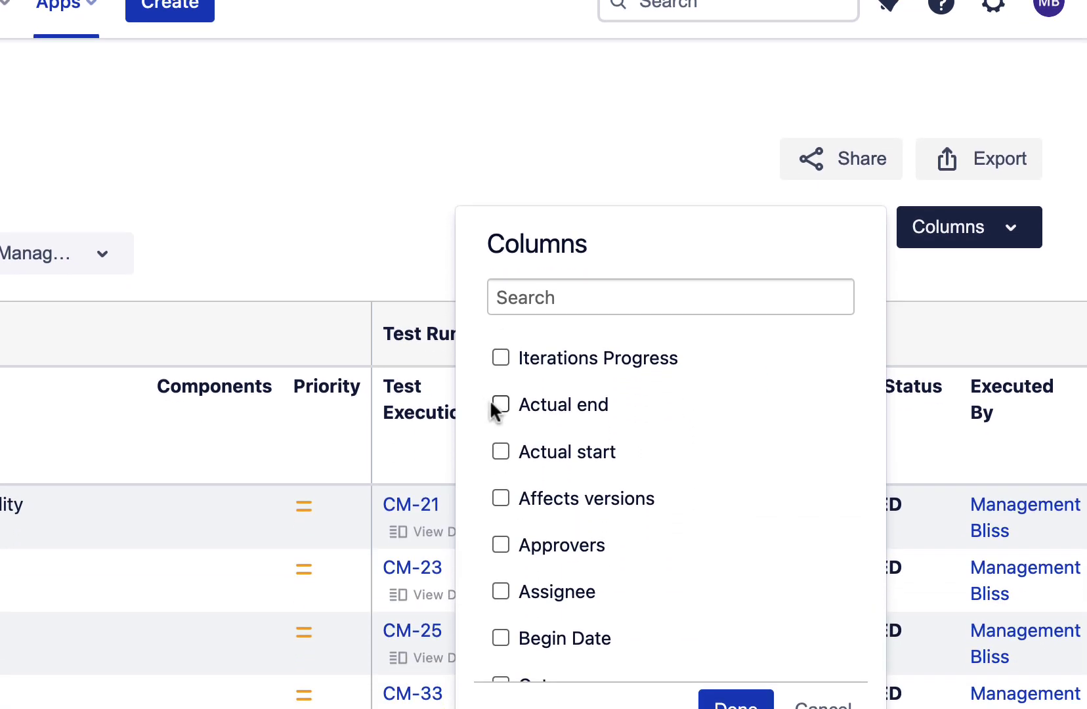
left_click(501, 584)
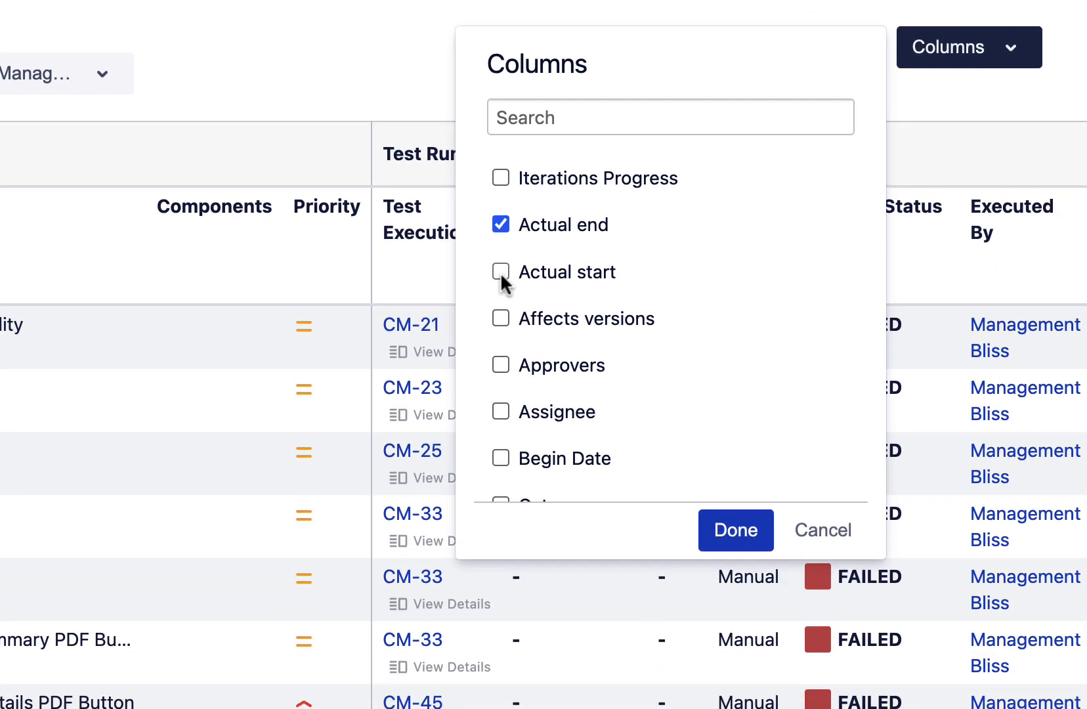
left_click(501, 277)
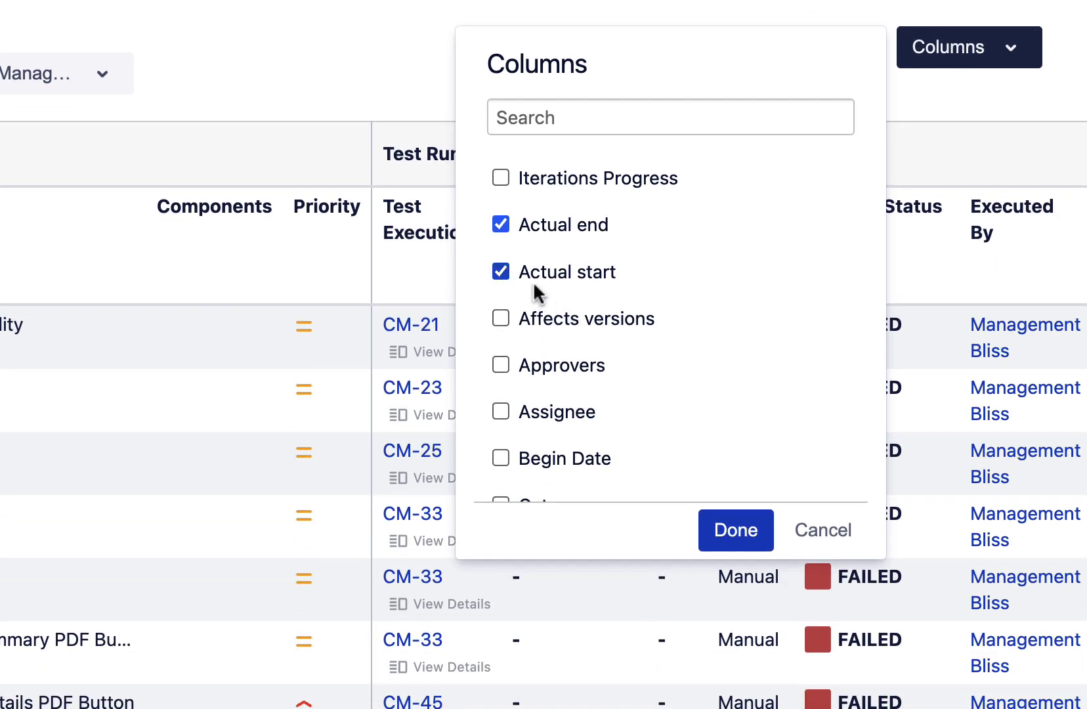
left_click(734, 533)
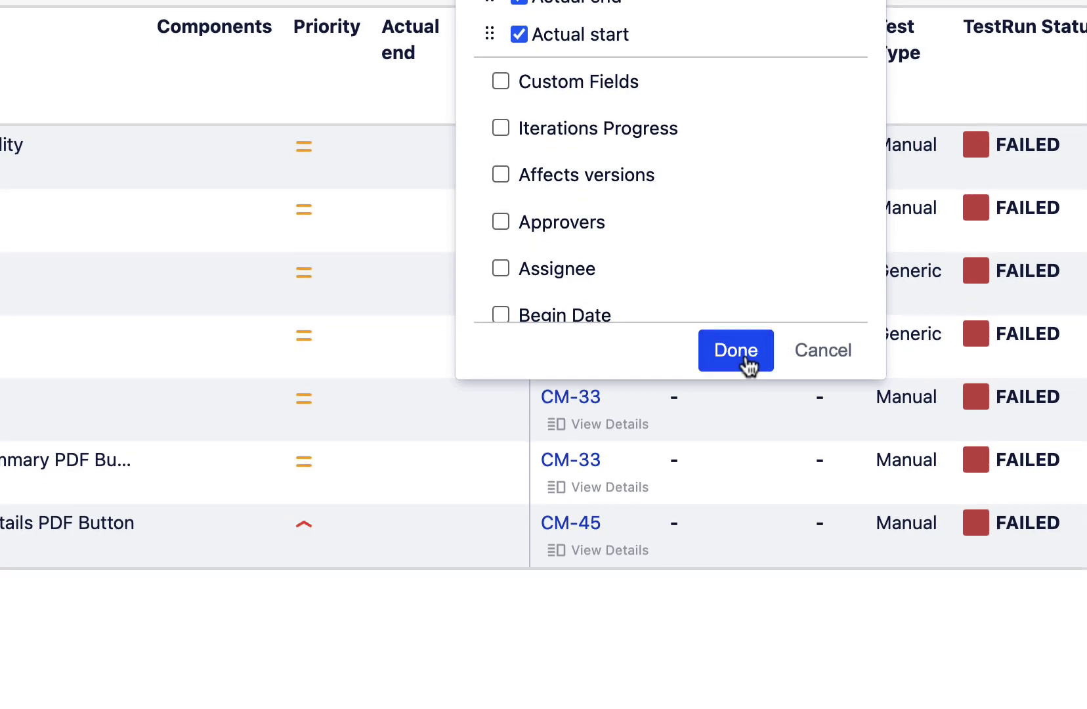
left_click(746, 360)
scroll(892, 509, "right", 8)
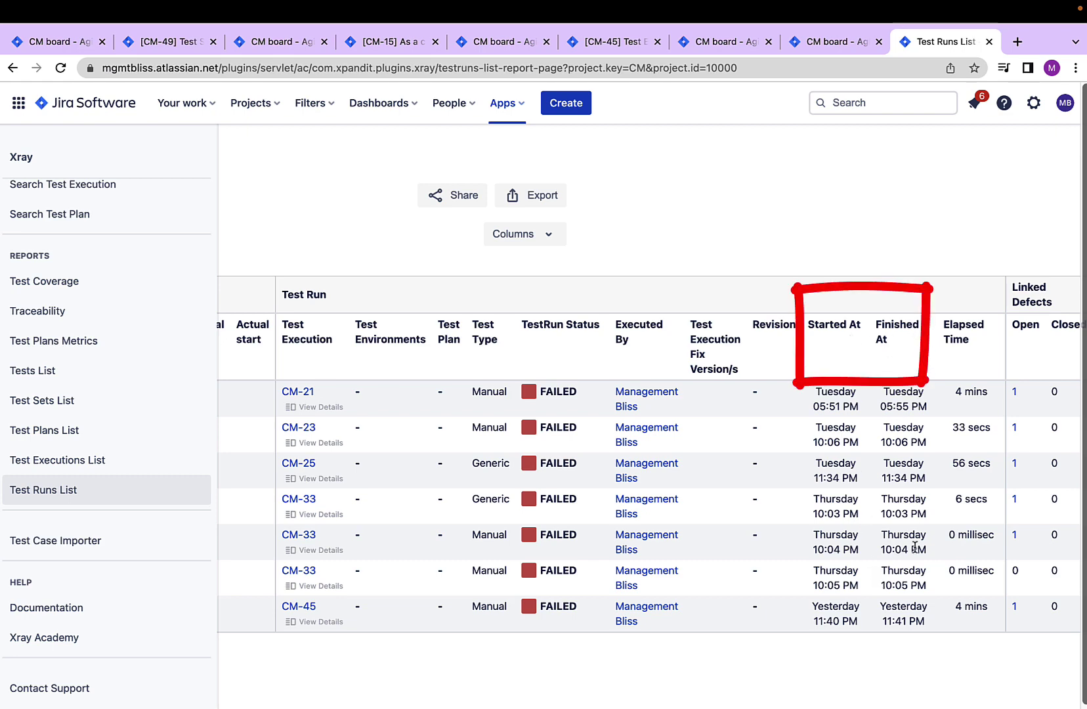
scroll(912, 546, "left", 10)
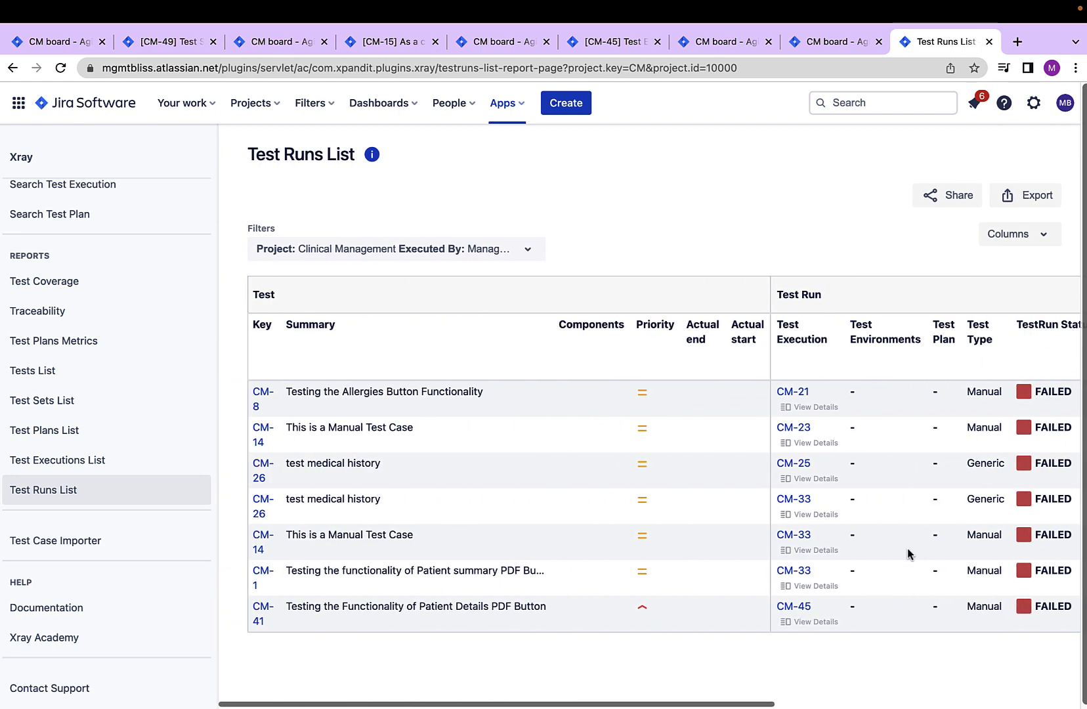
Step: Export the Test Runs report to CSV and scroll across its columns in Numbers
left_click(1024, 195)
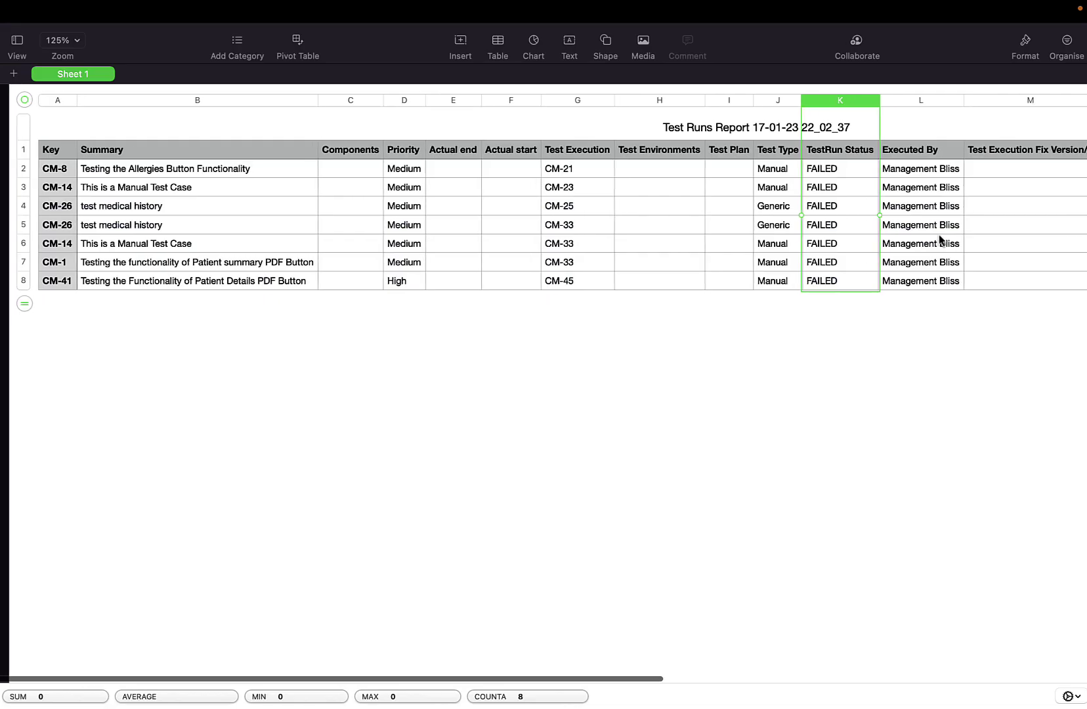
scroll(929, 235, "right", 6)
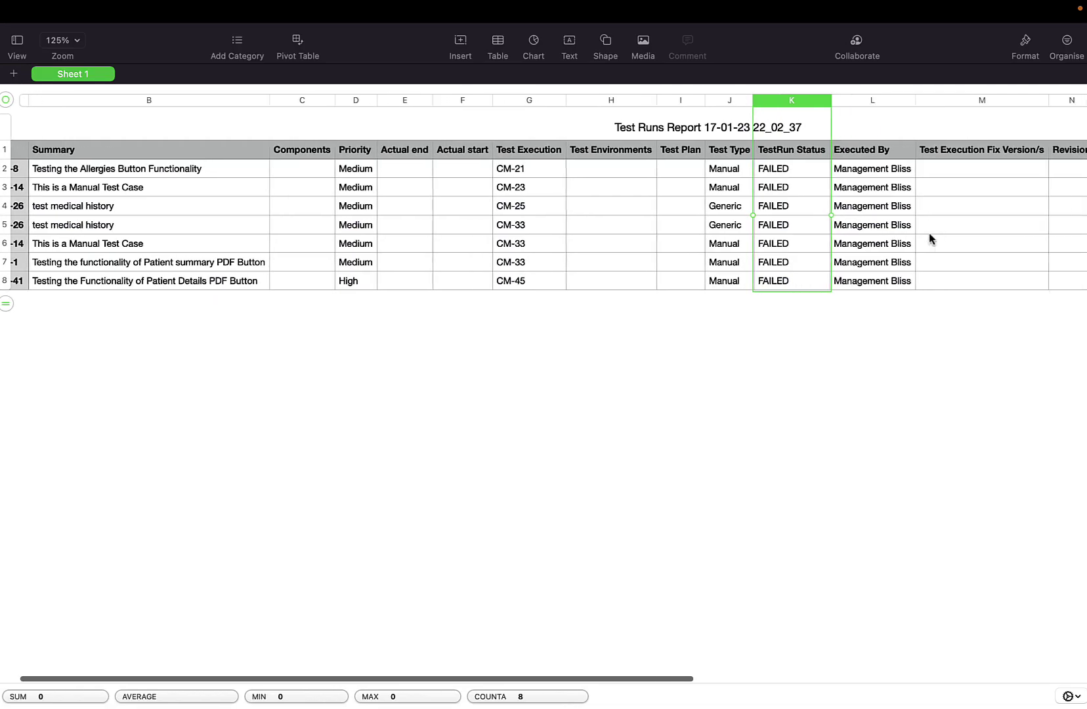
scroll(931, 237, "right", 8)
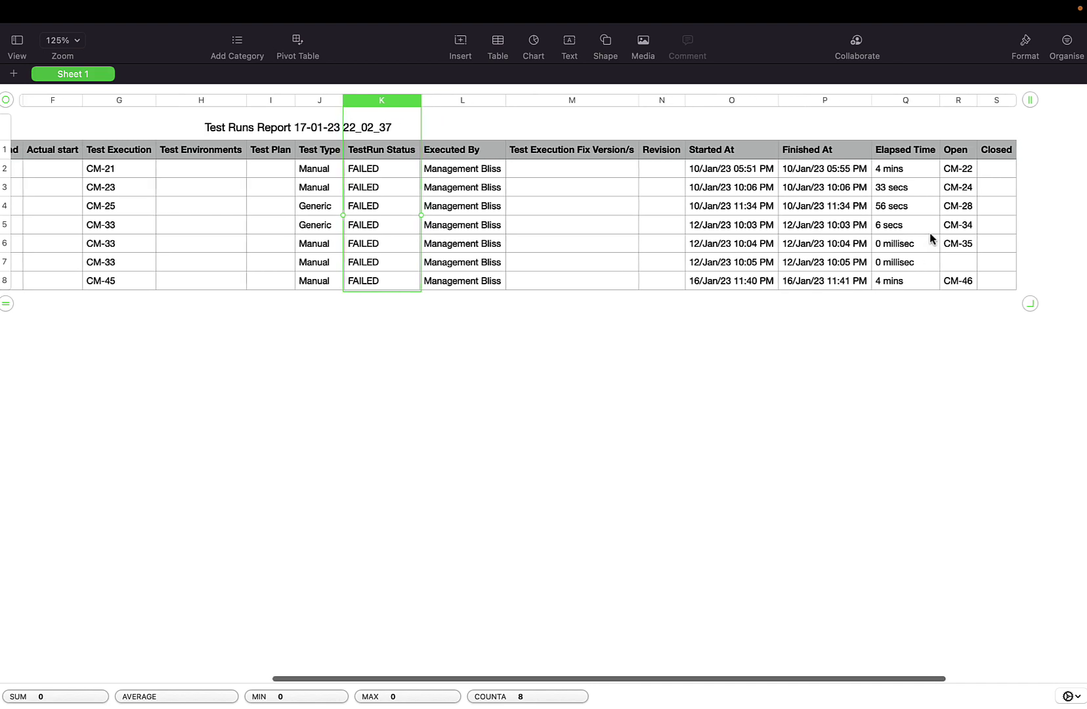
scroll(933, 236, "left", 10)
scroll(935, 235, "left", 3)
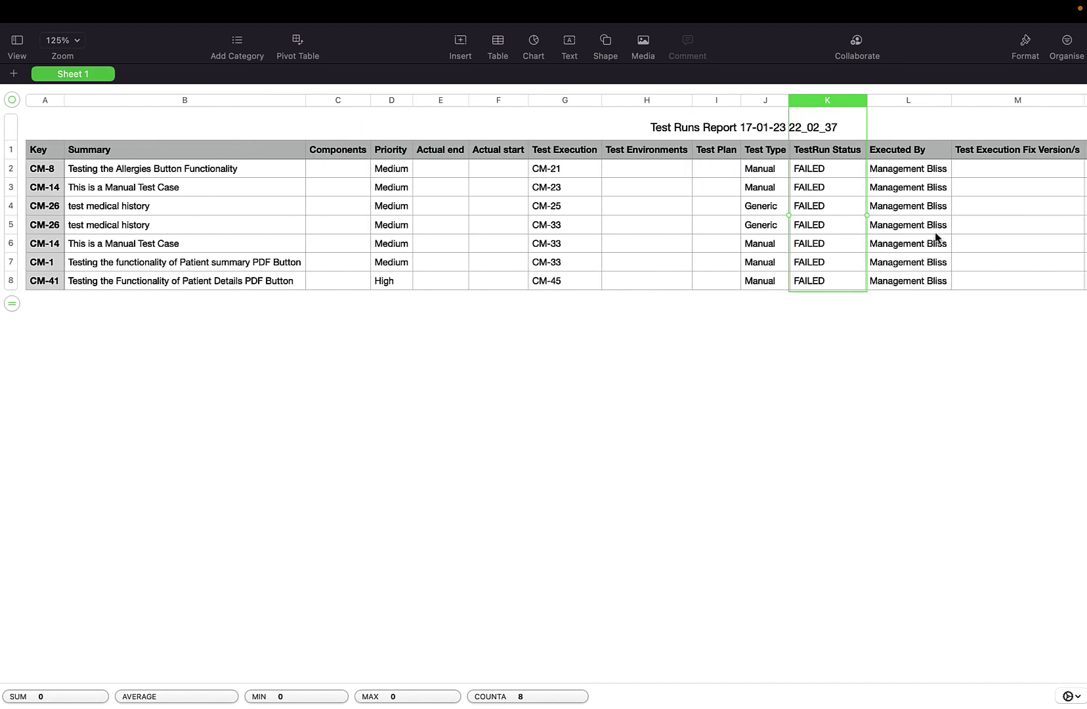
Step: Switch desktop spaces from Numbers back to Chrome's Test Runs List report page
key("ctrl+Right")
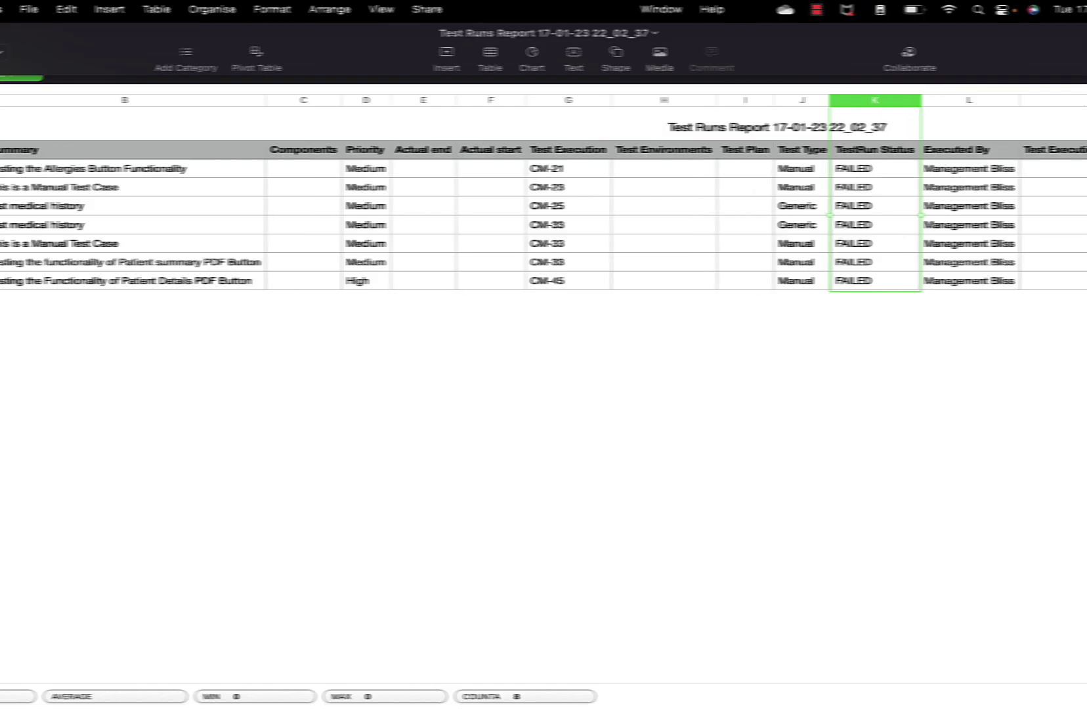